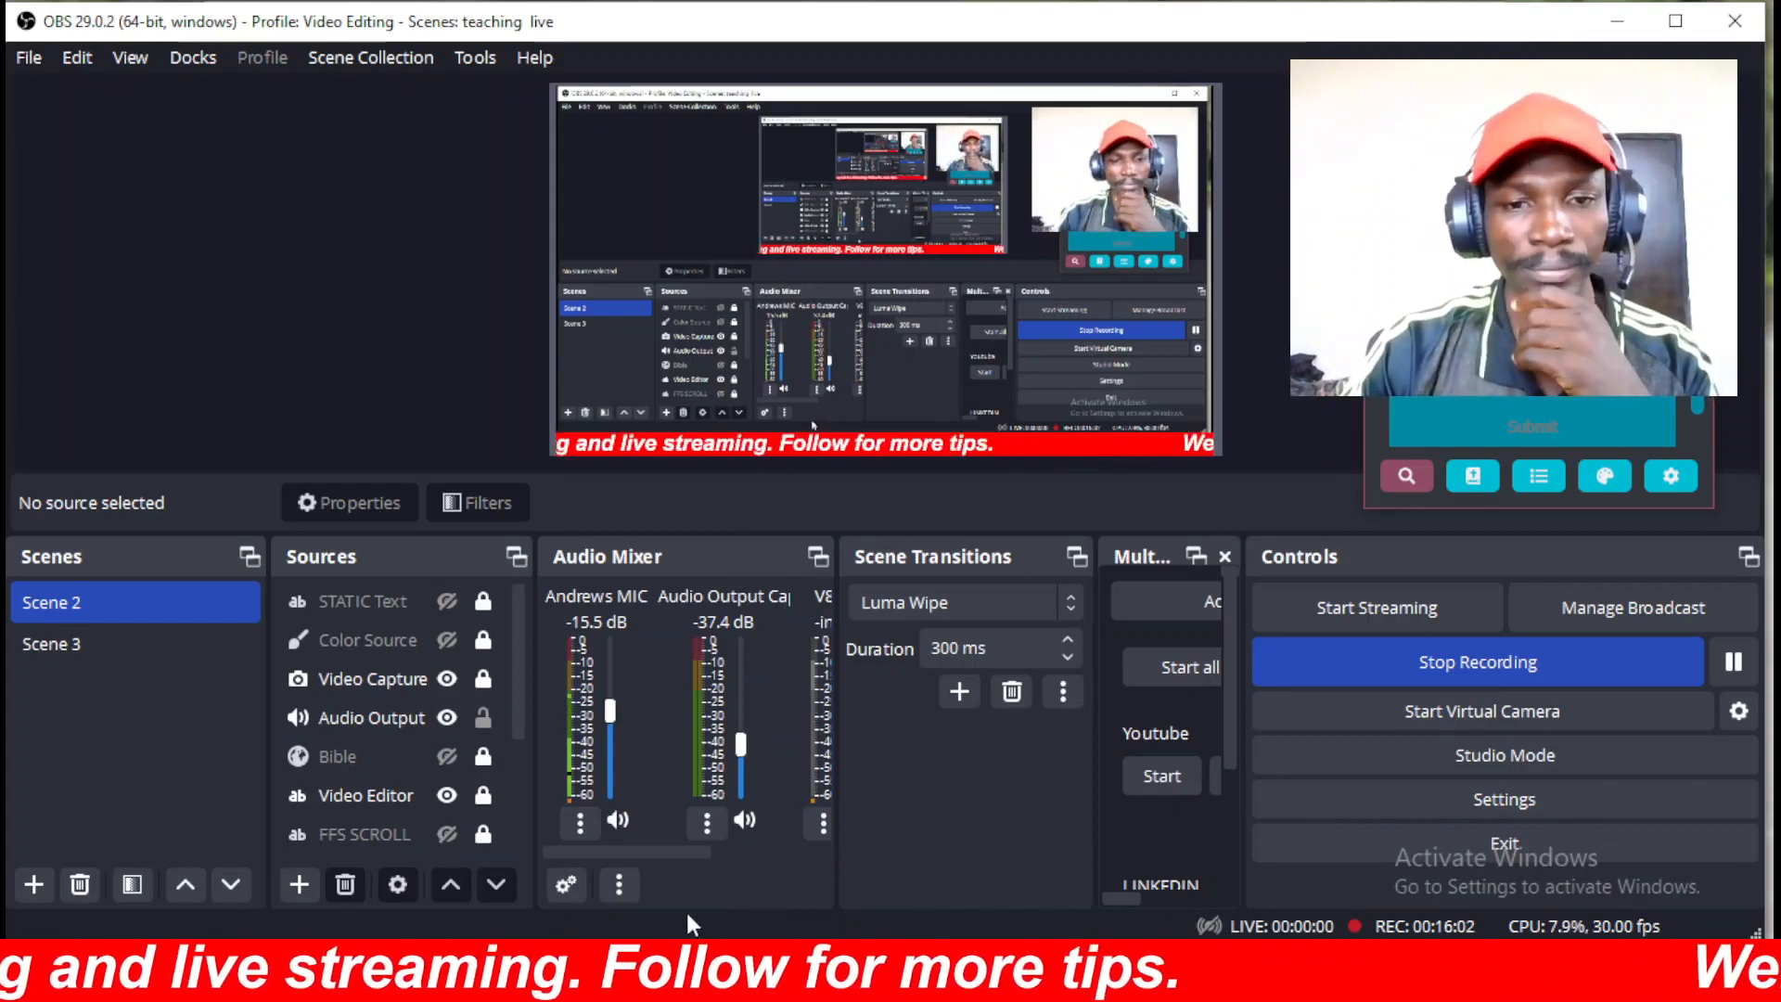
Show the thumbnails of the two open OBS windows from the taskbar icon.
mouse_move(916, 983)
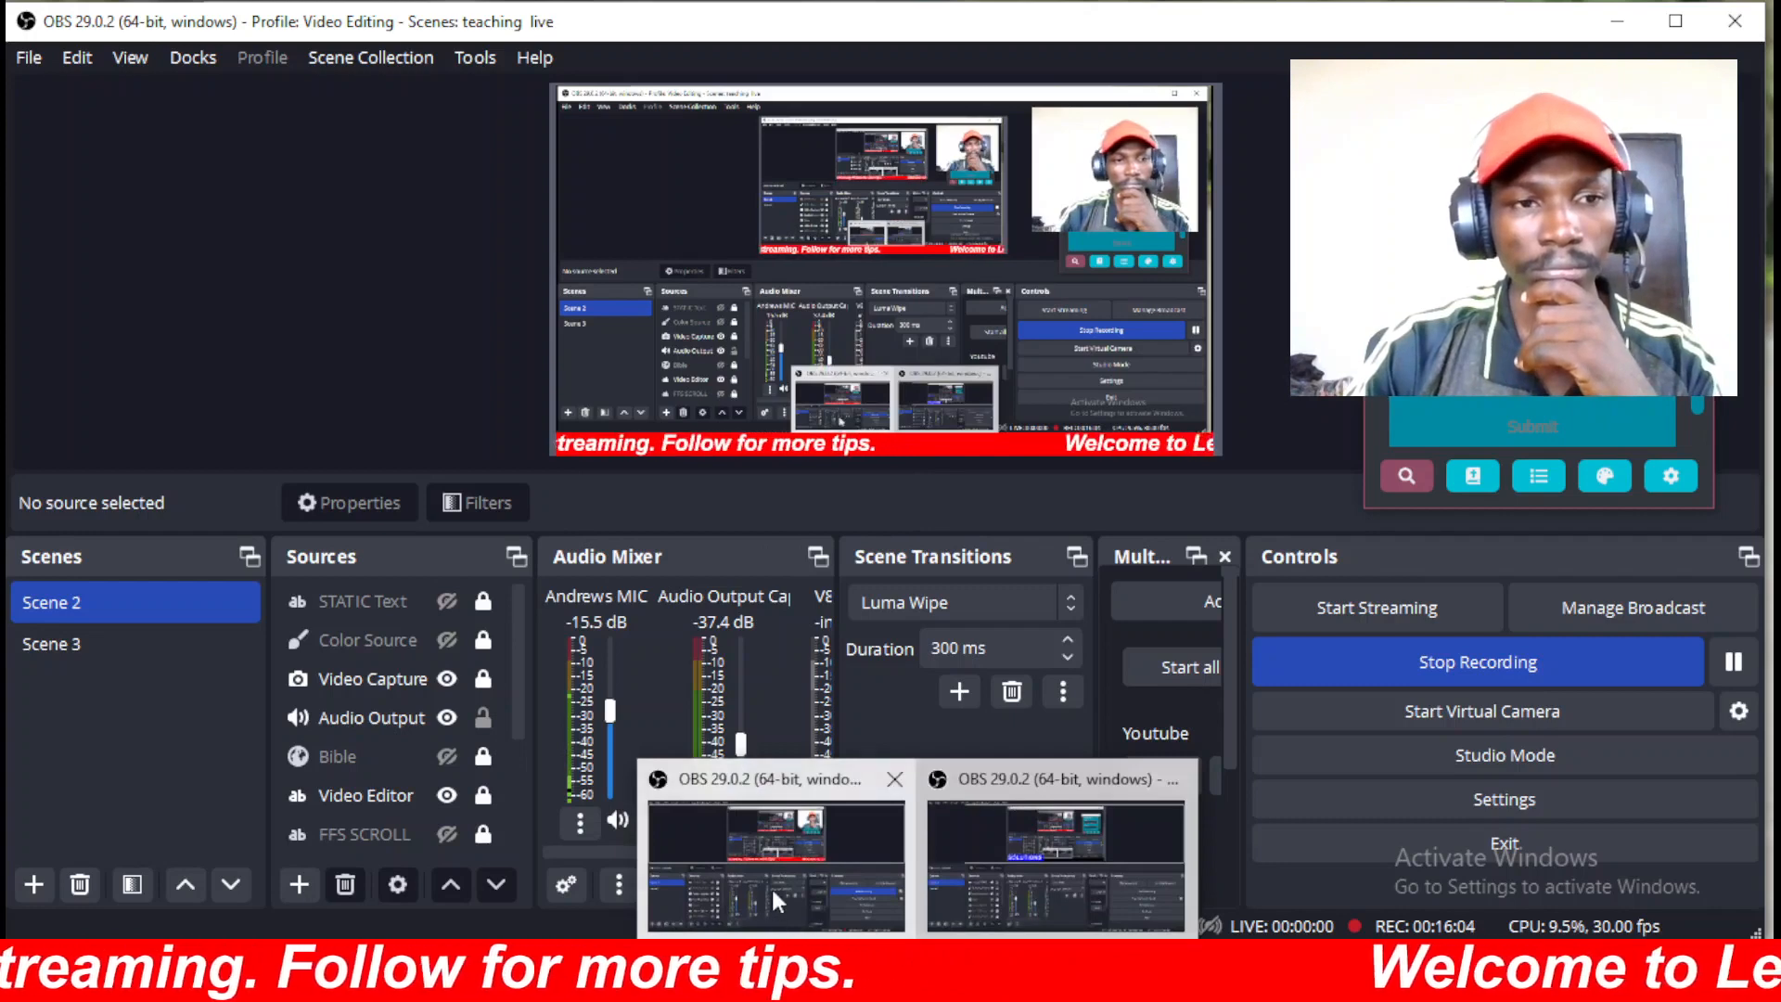
Bring the second OBS window forward, hide SOLUTIONS and Color Source 2, then switch to Scene 3.
click(1008, 851)
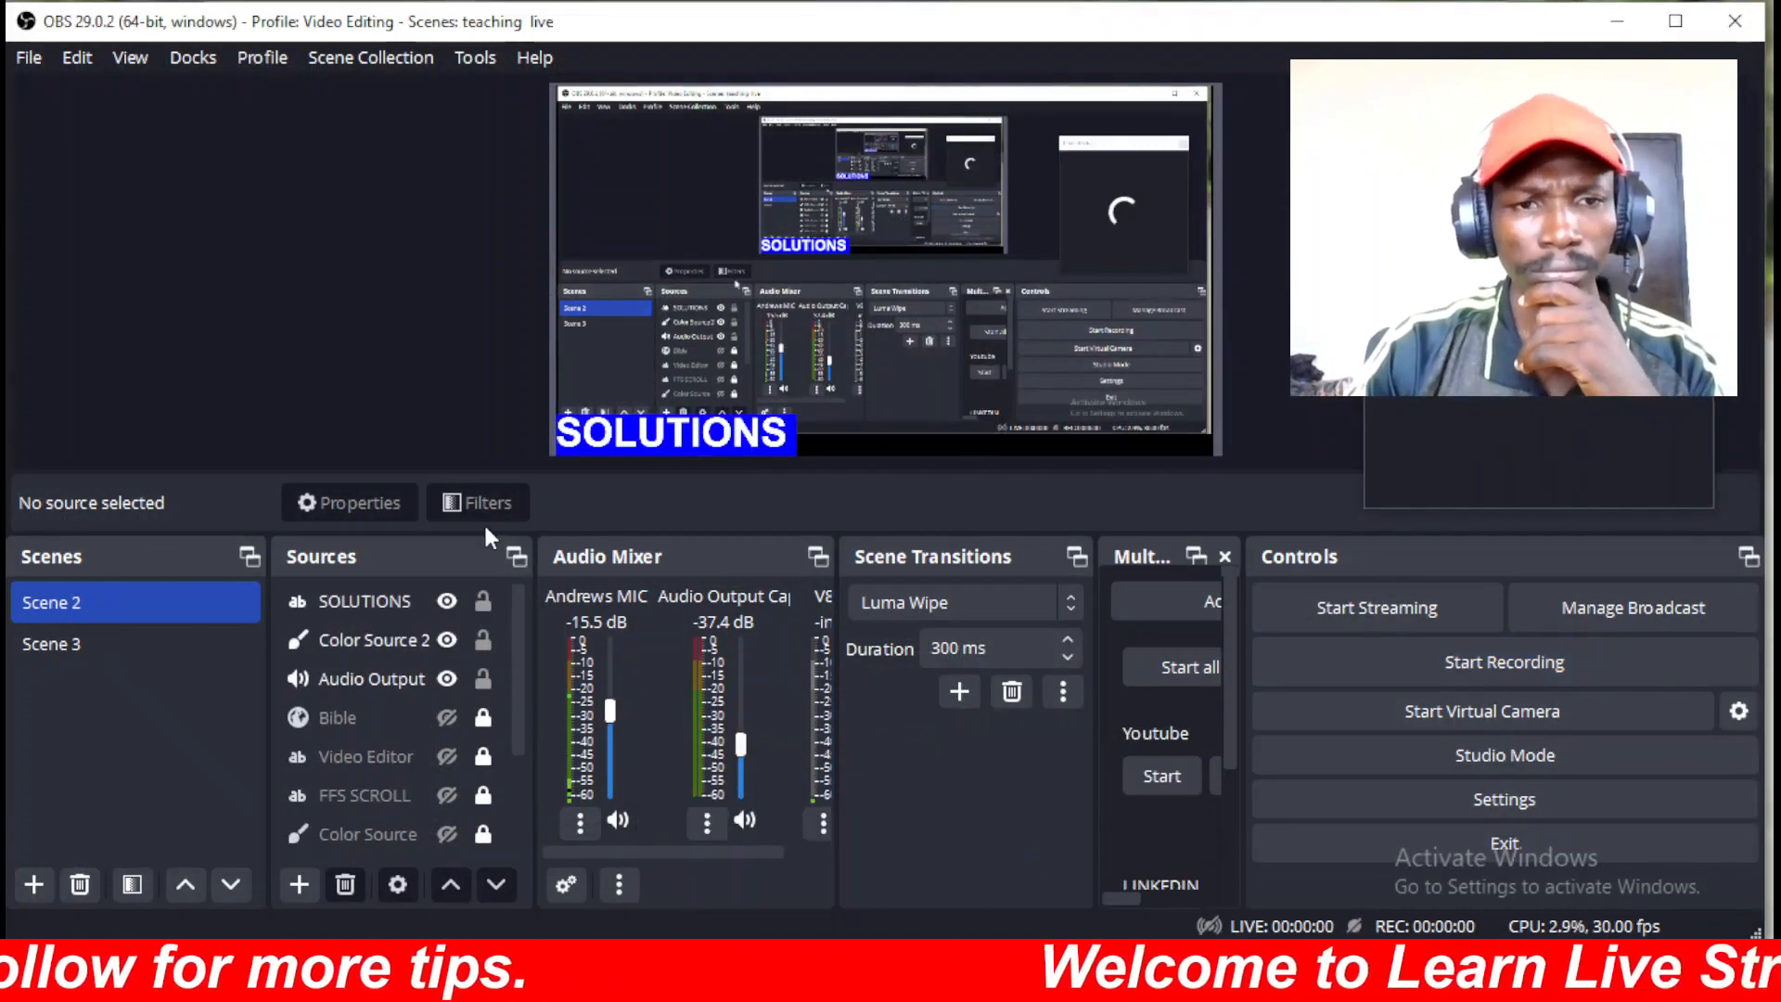
click(451, 601)
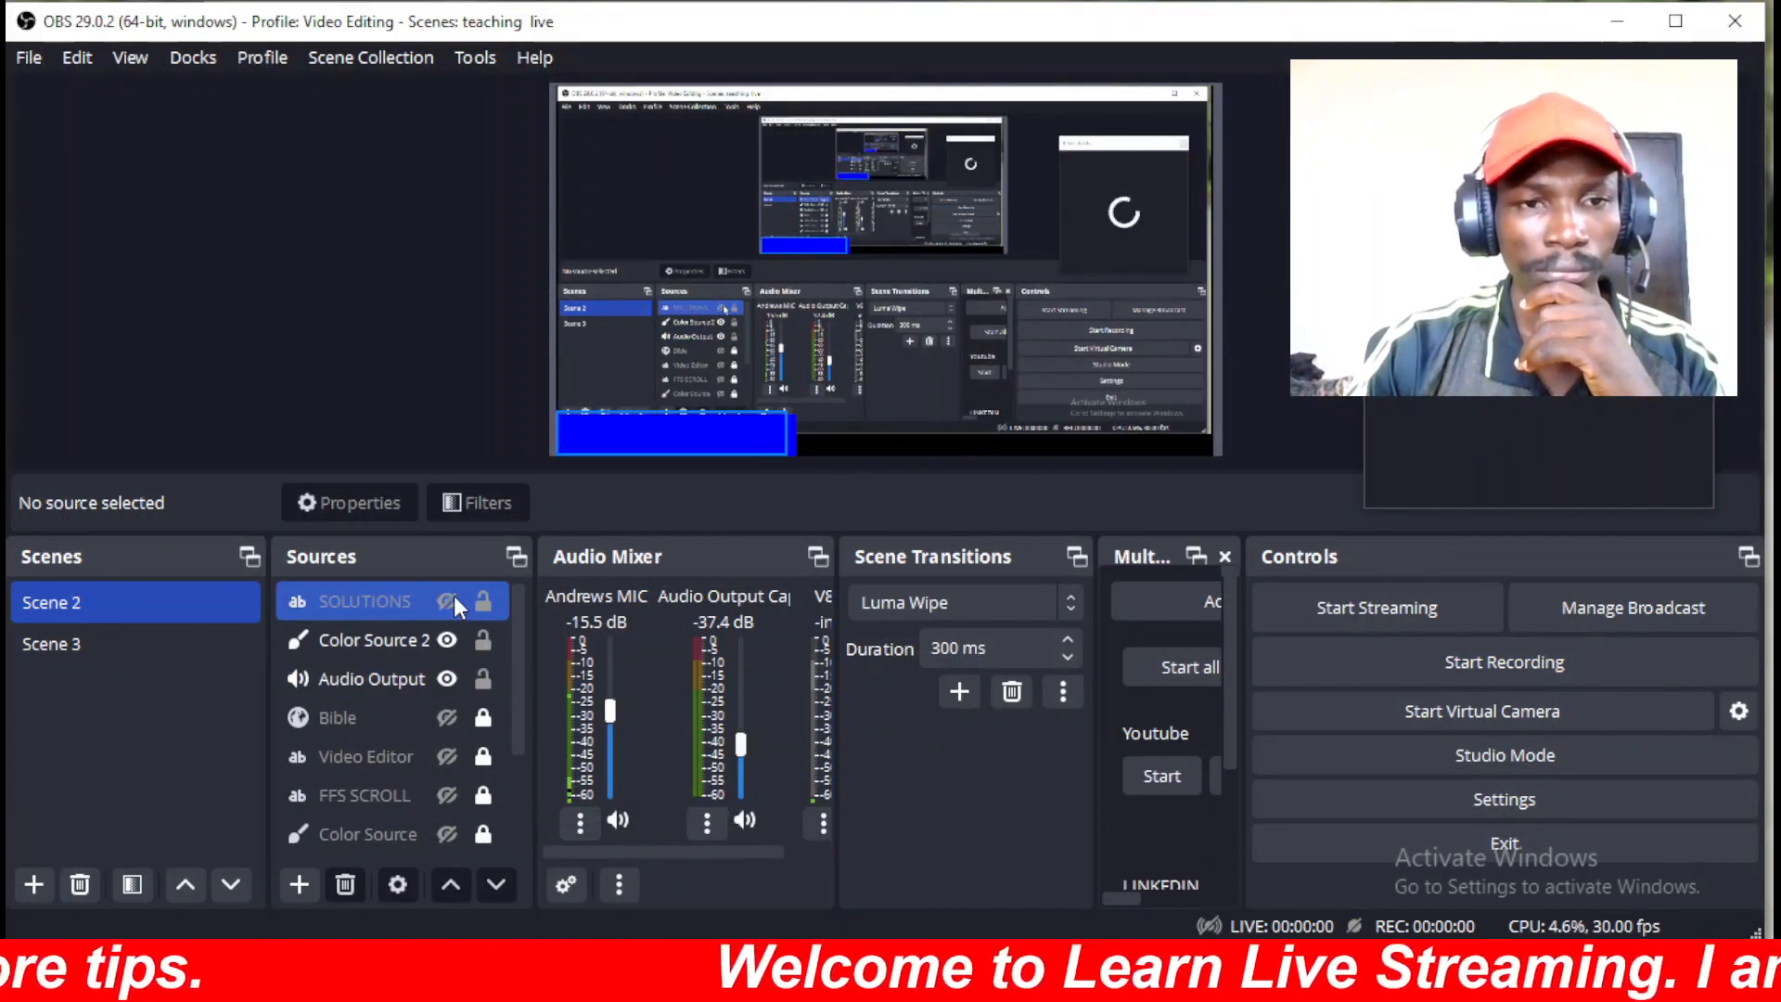
click(448, 640)
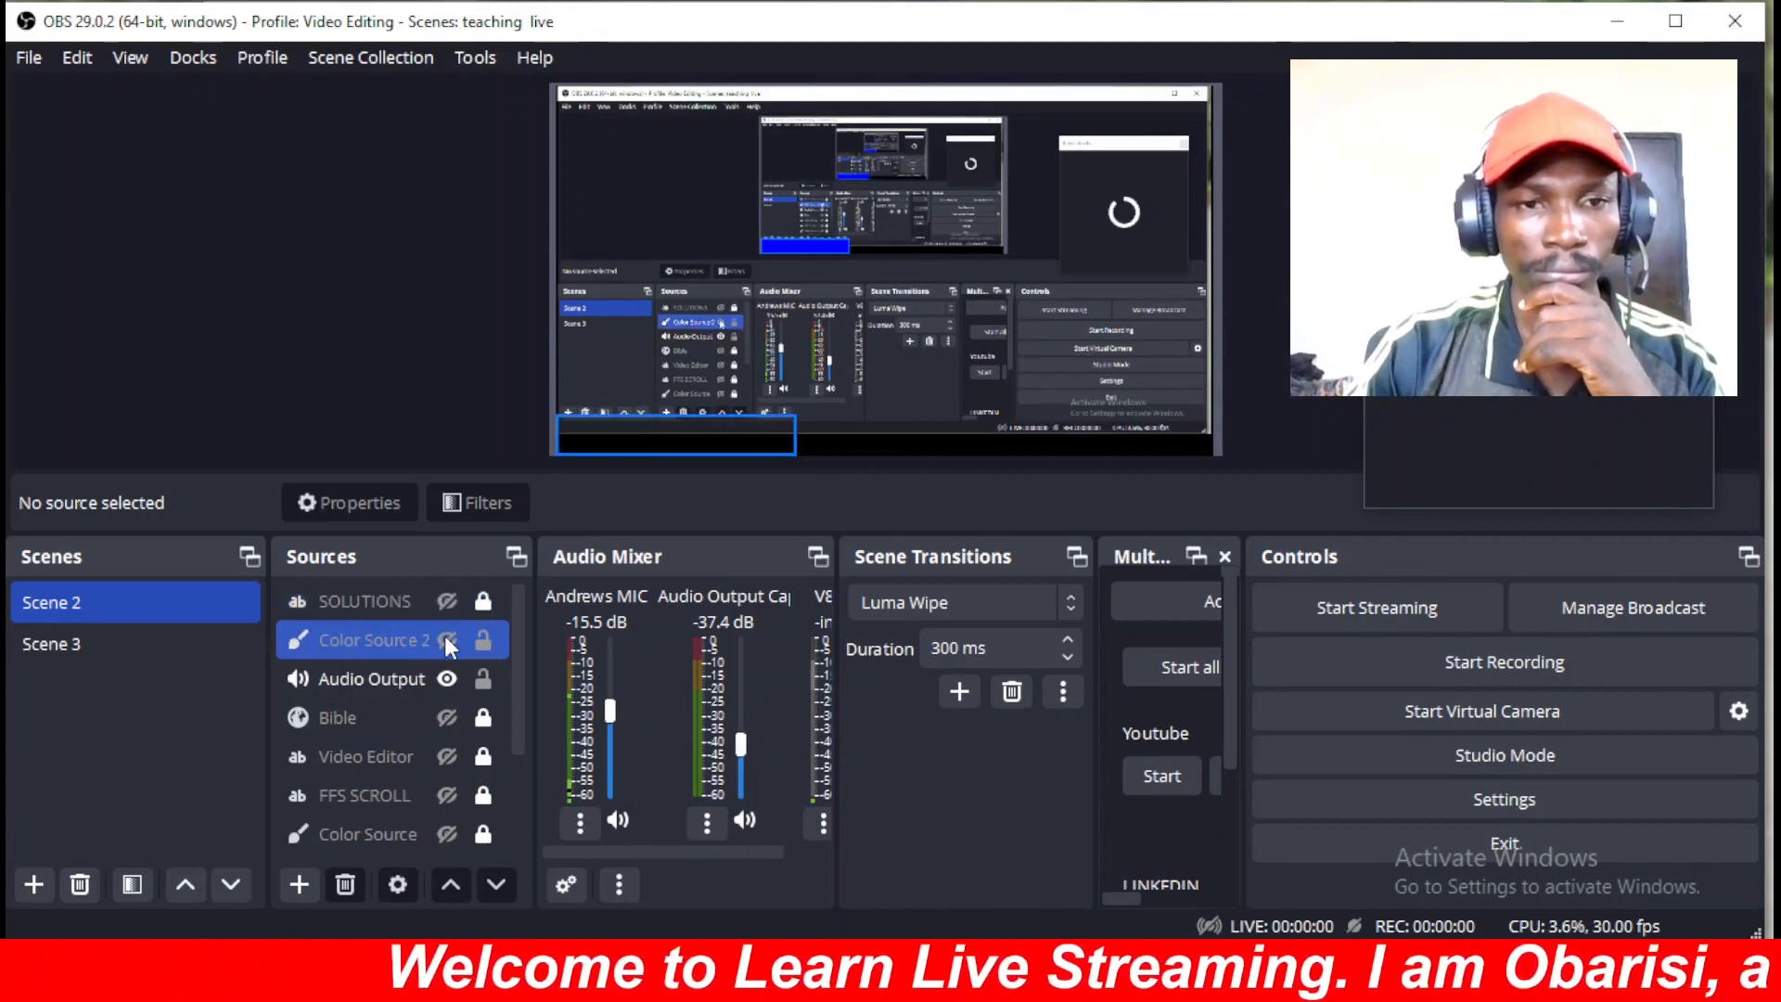
click(324, 680)
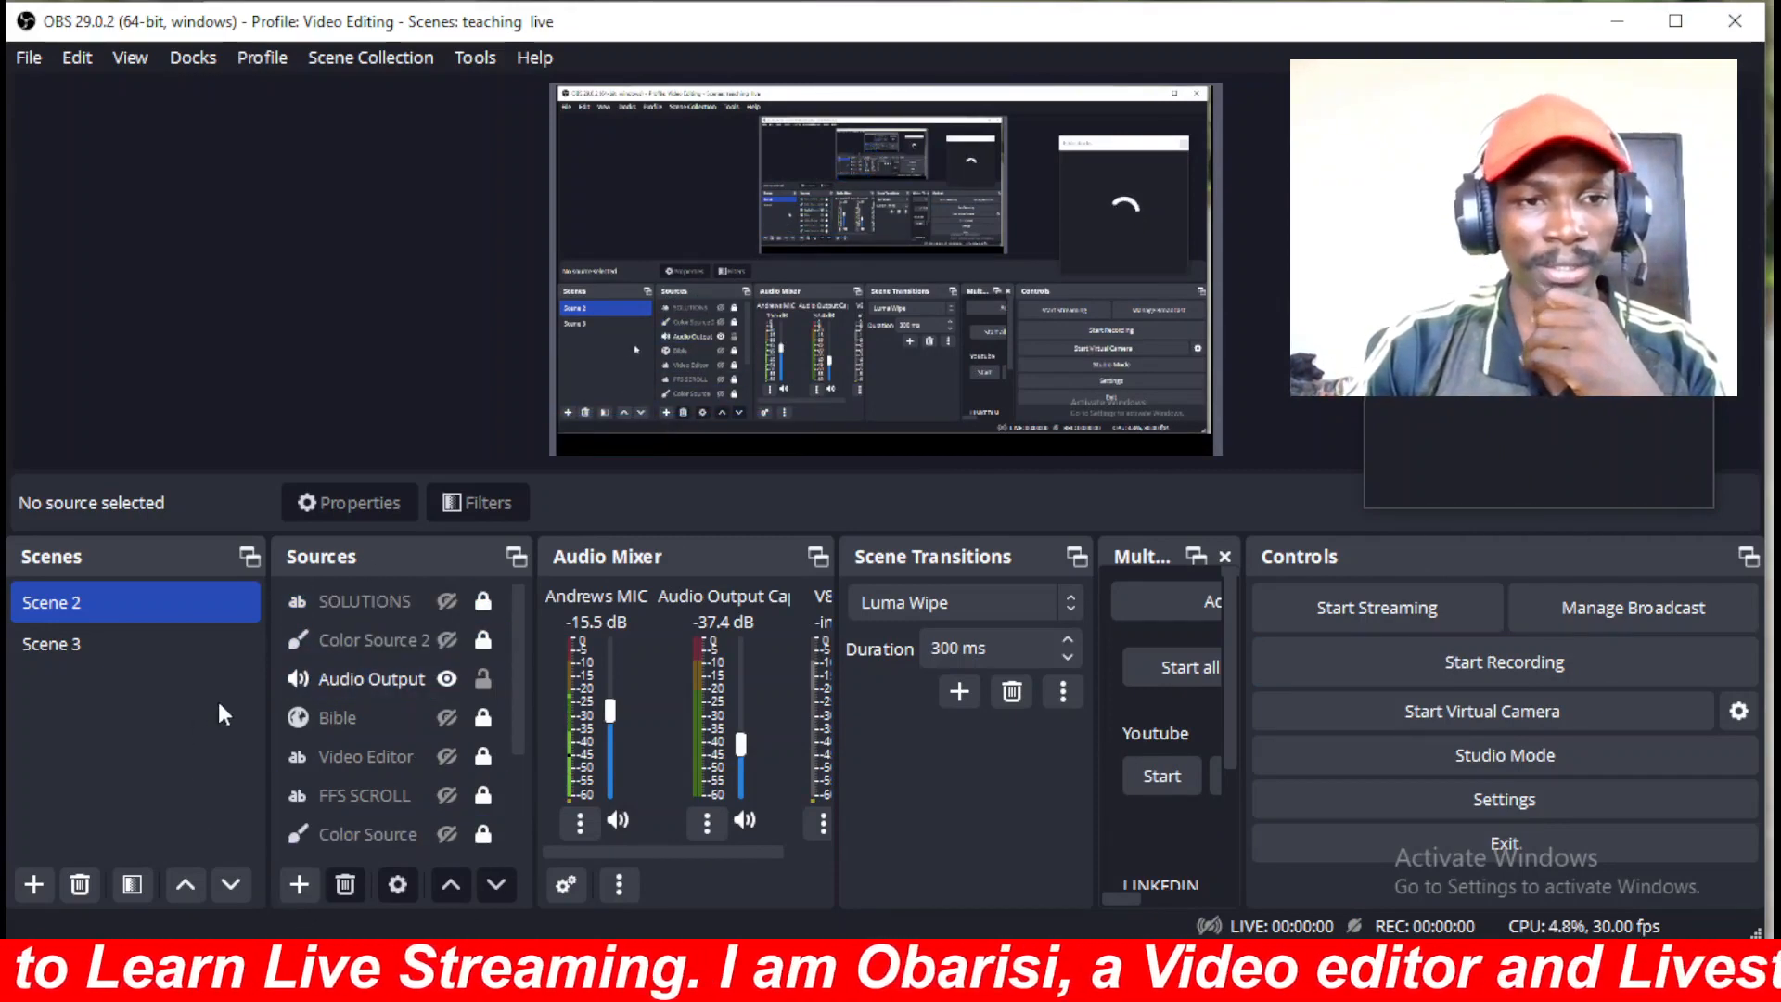
click(59, 643)
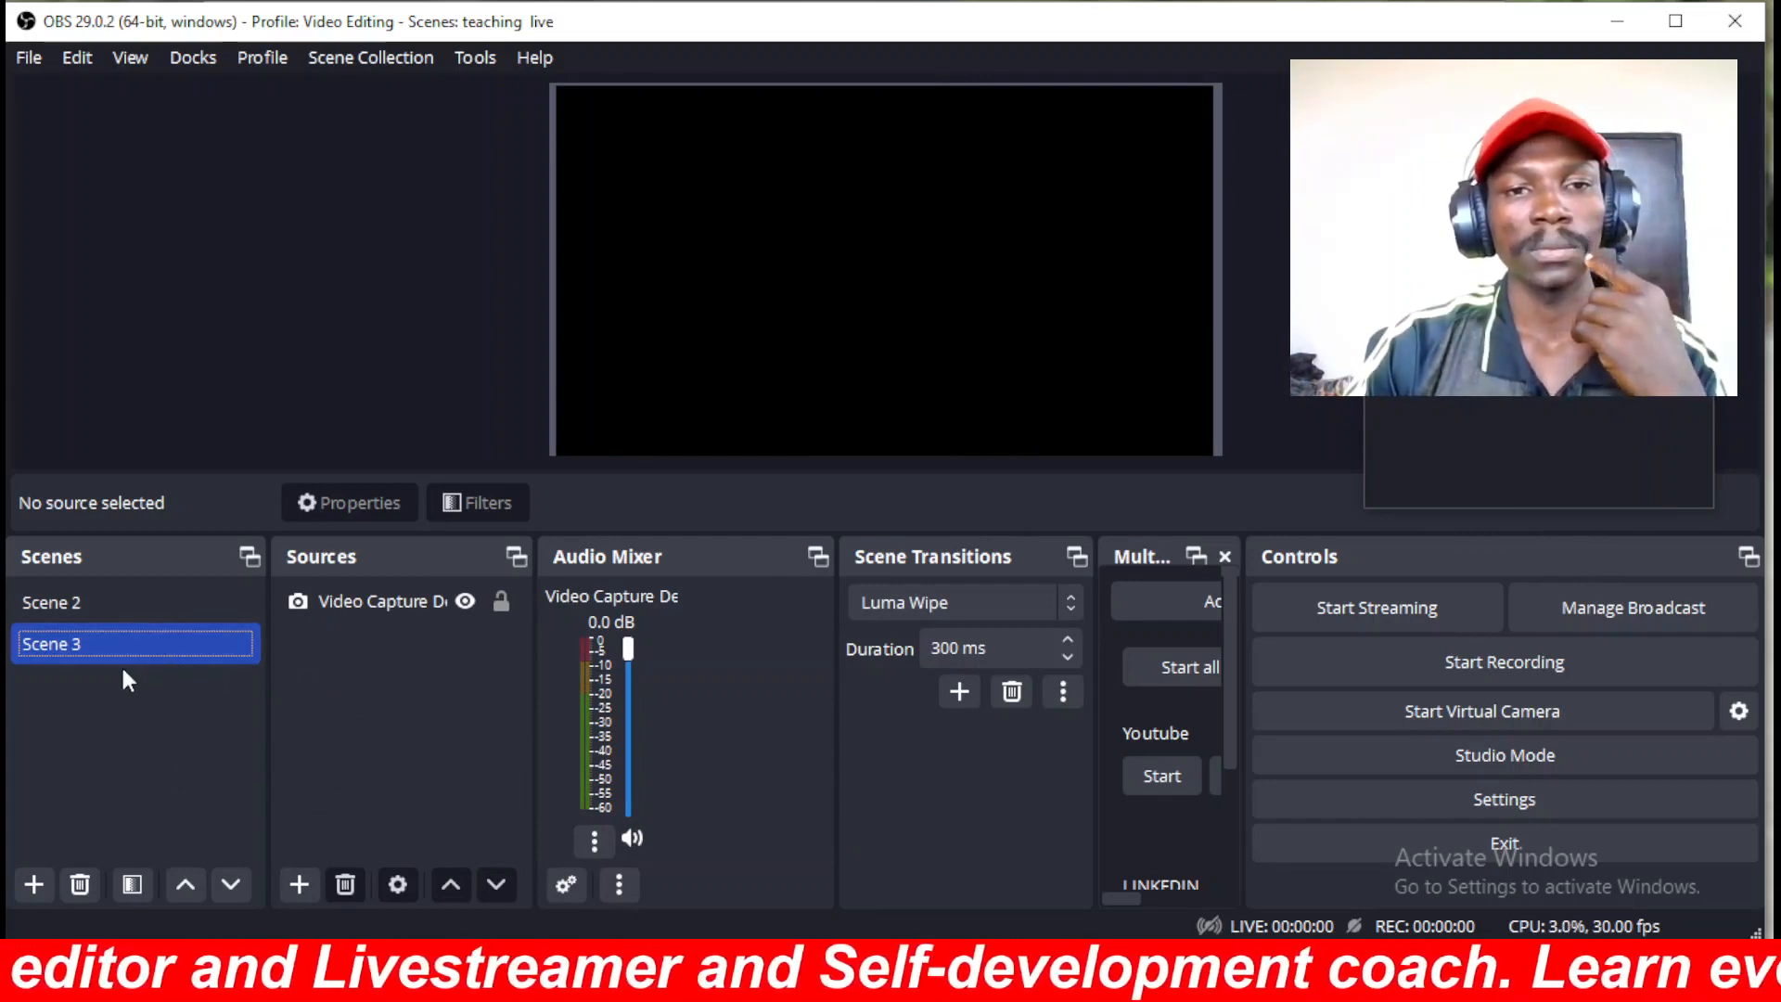
Select the Video Capture Device source in Scene 3.
click(298, 604)
click(171, 640)
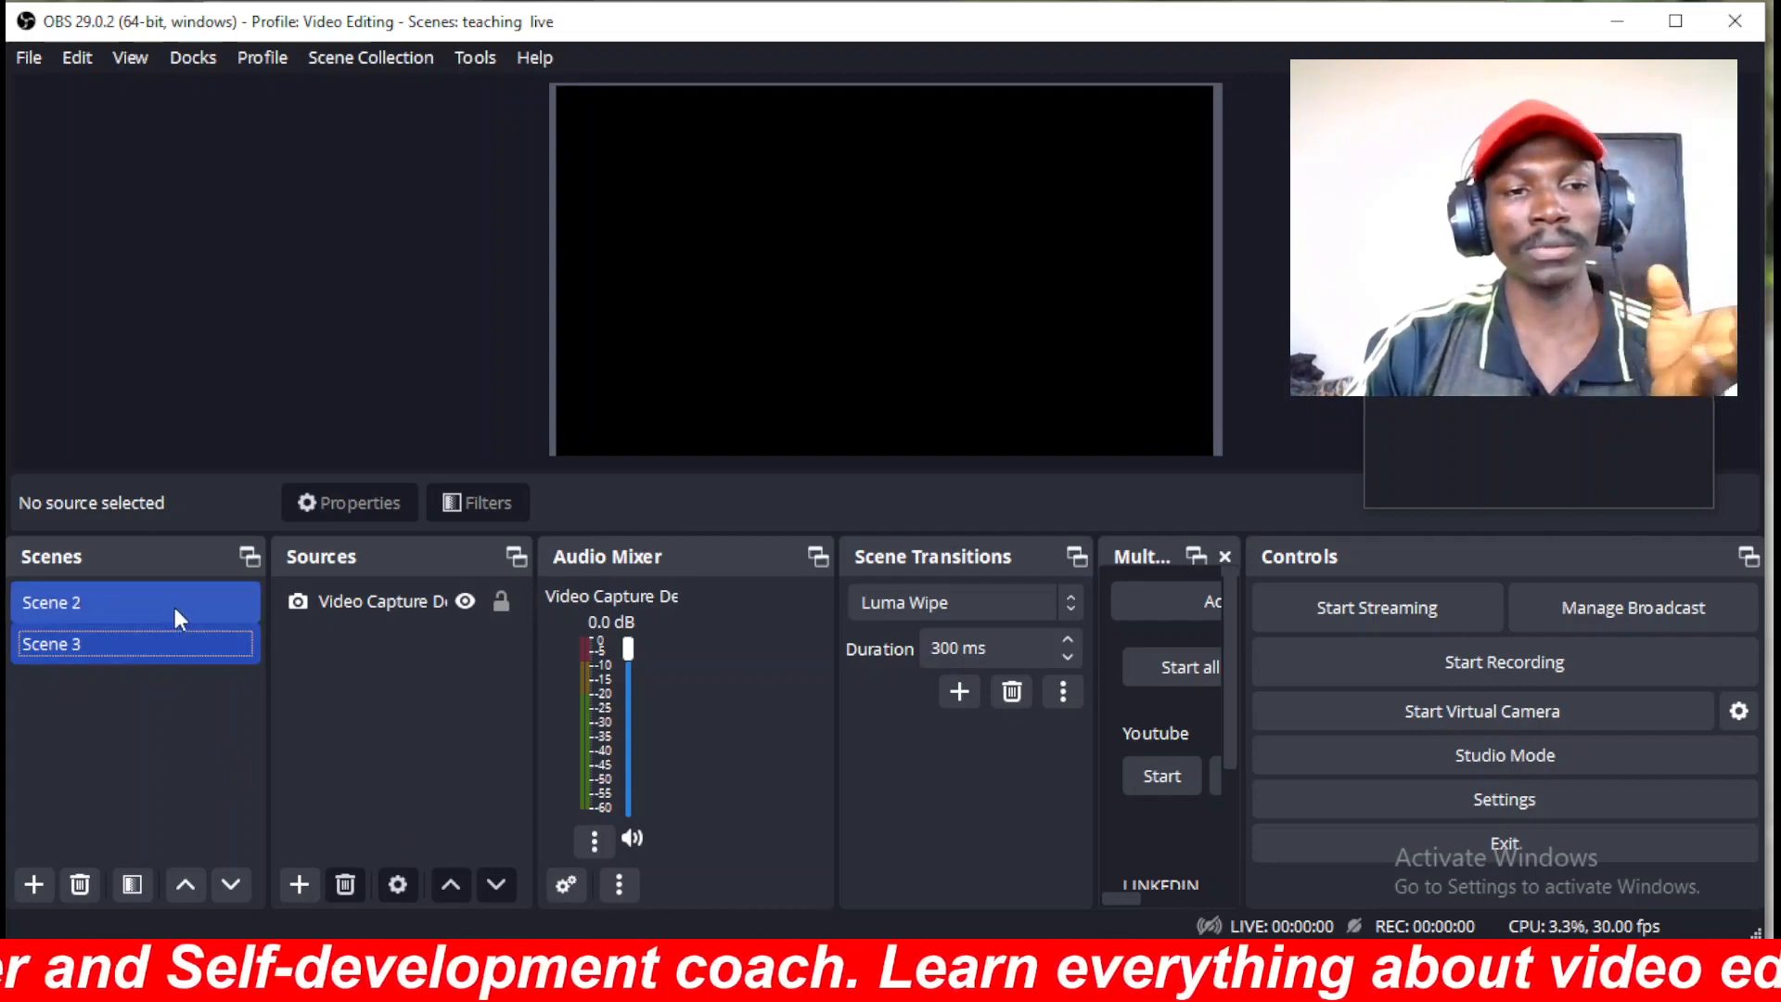
click(373, 603)
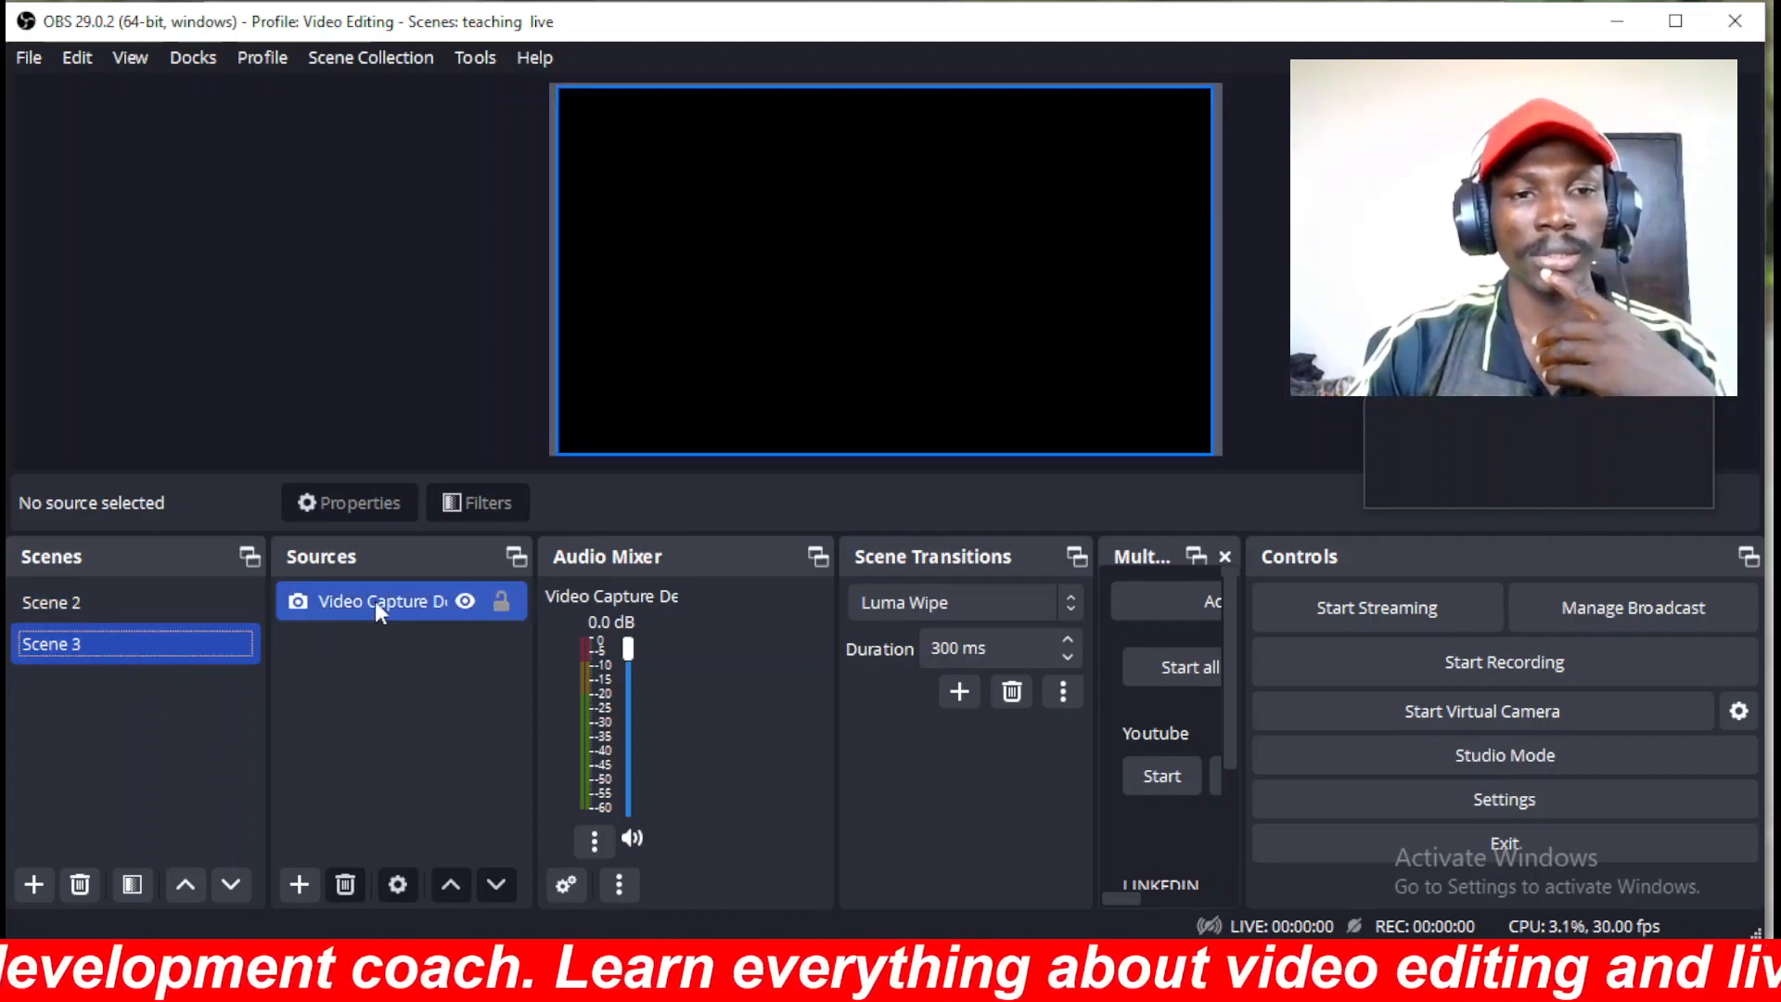
click(374, 601)
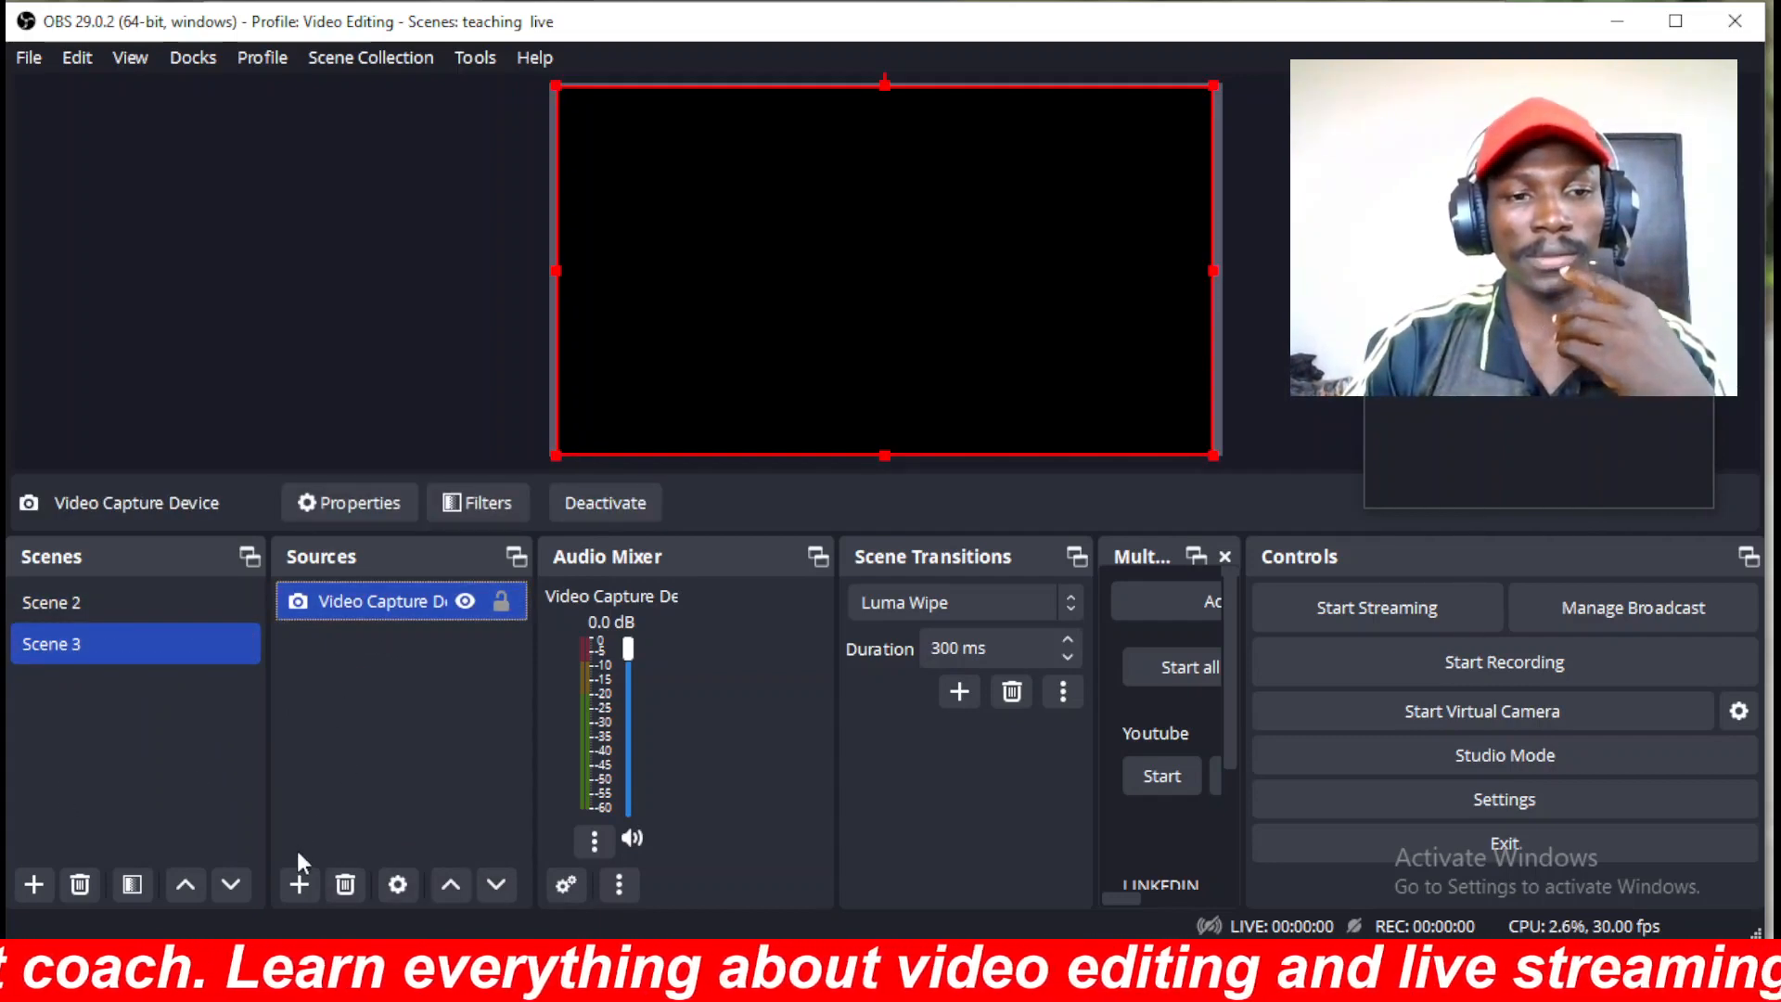
Add a Display Capture source to Scene 3 and lock it in place.
click(298, 884)
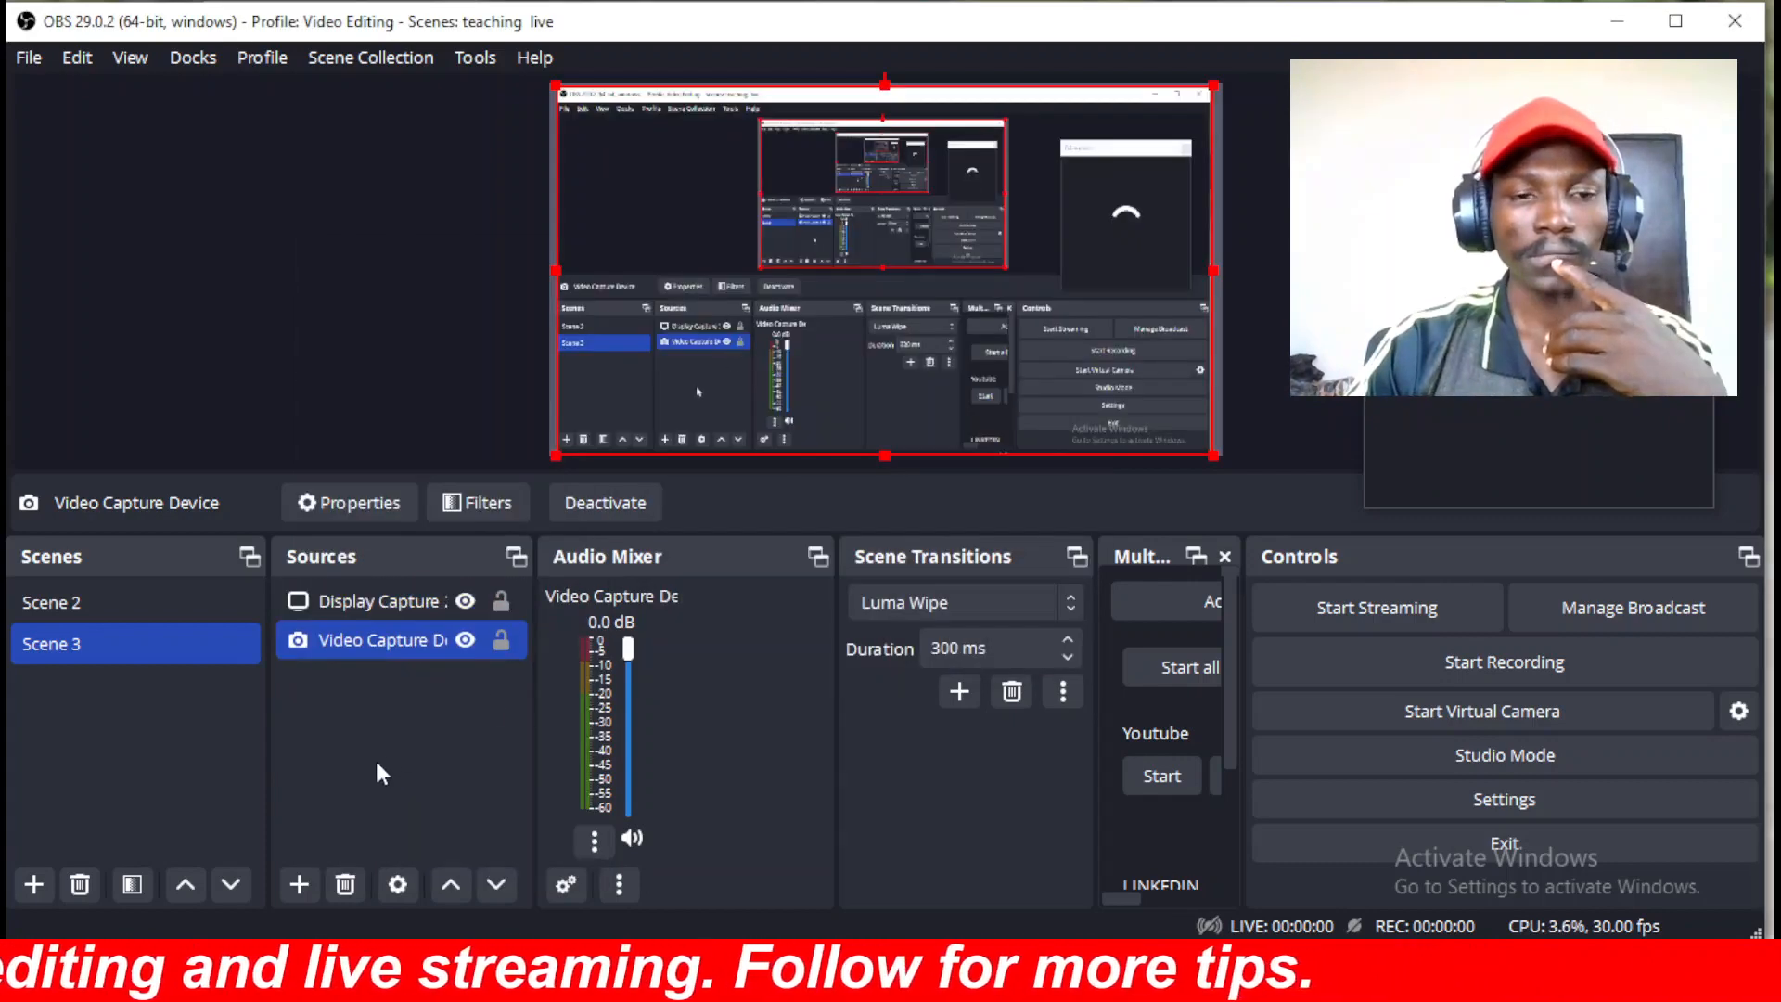
click(375, 757)
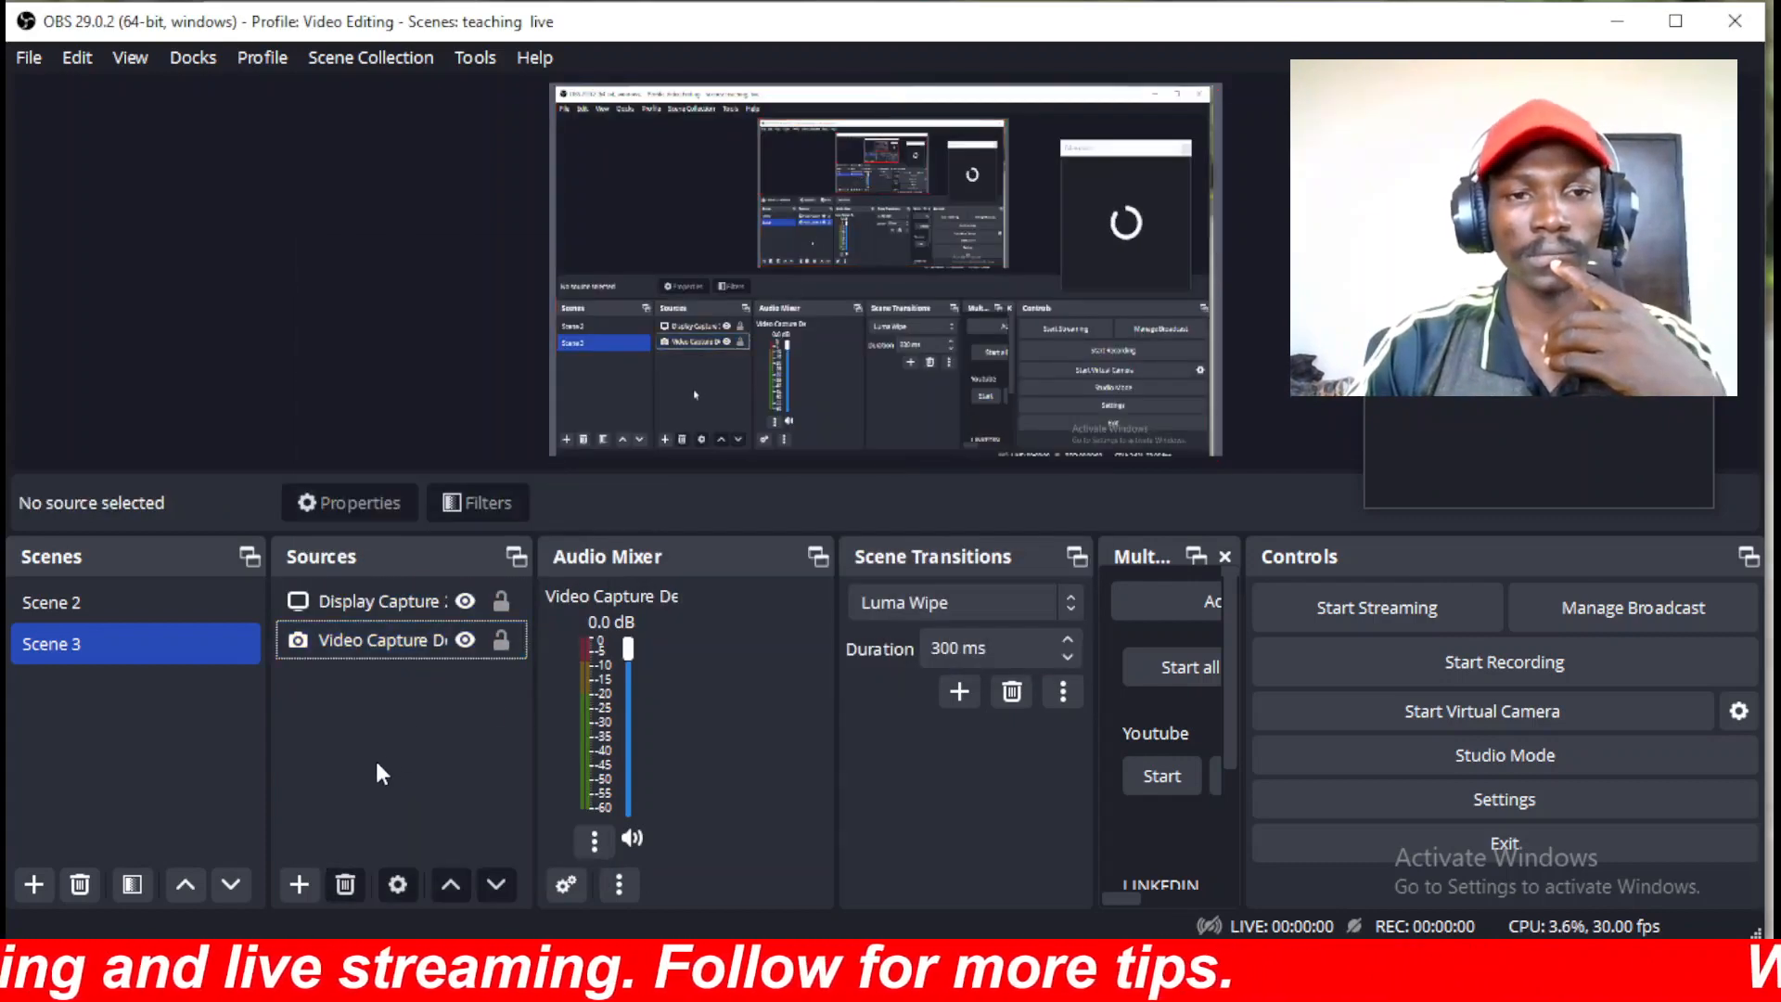
click(500, 602)
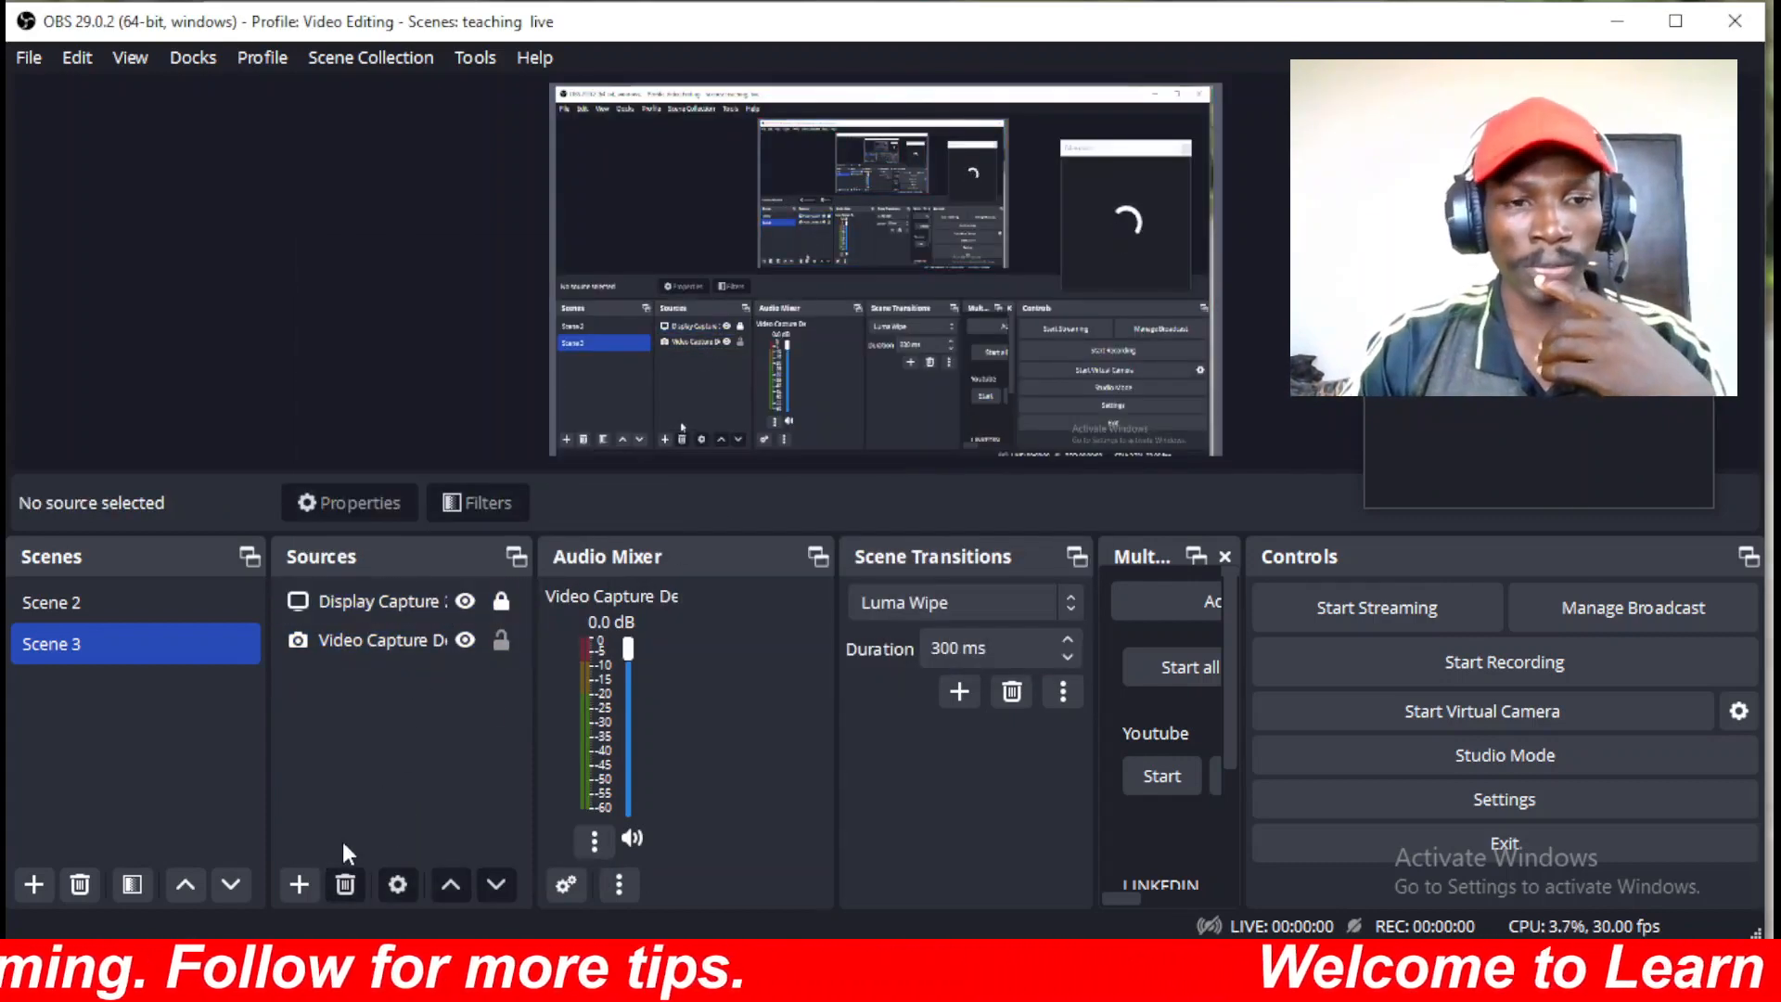
click(299, 884)
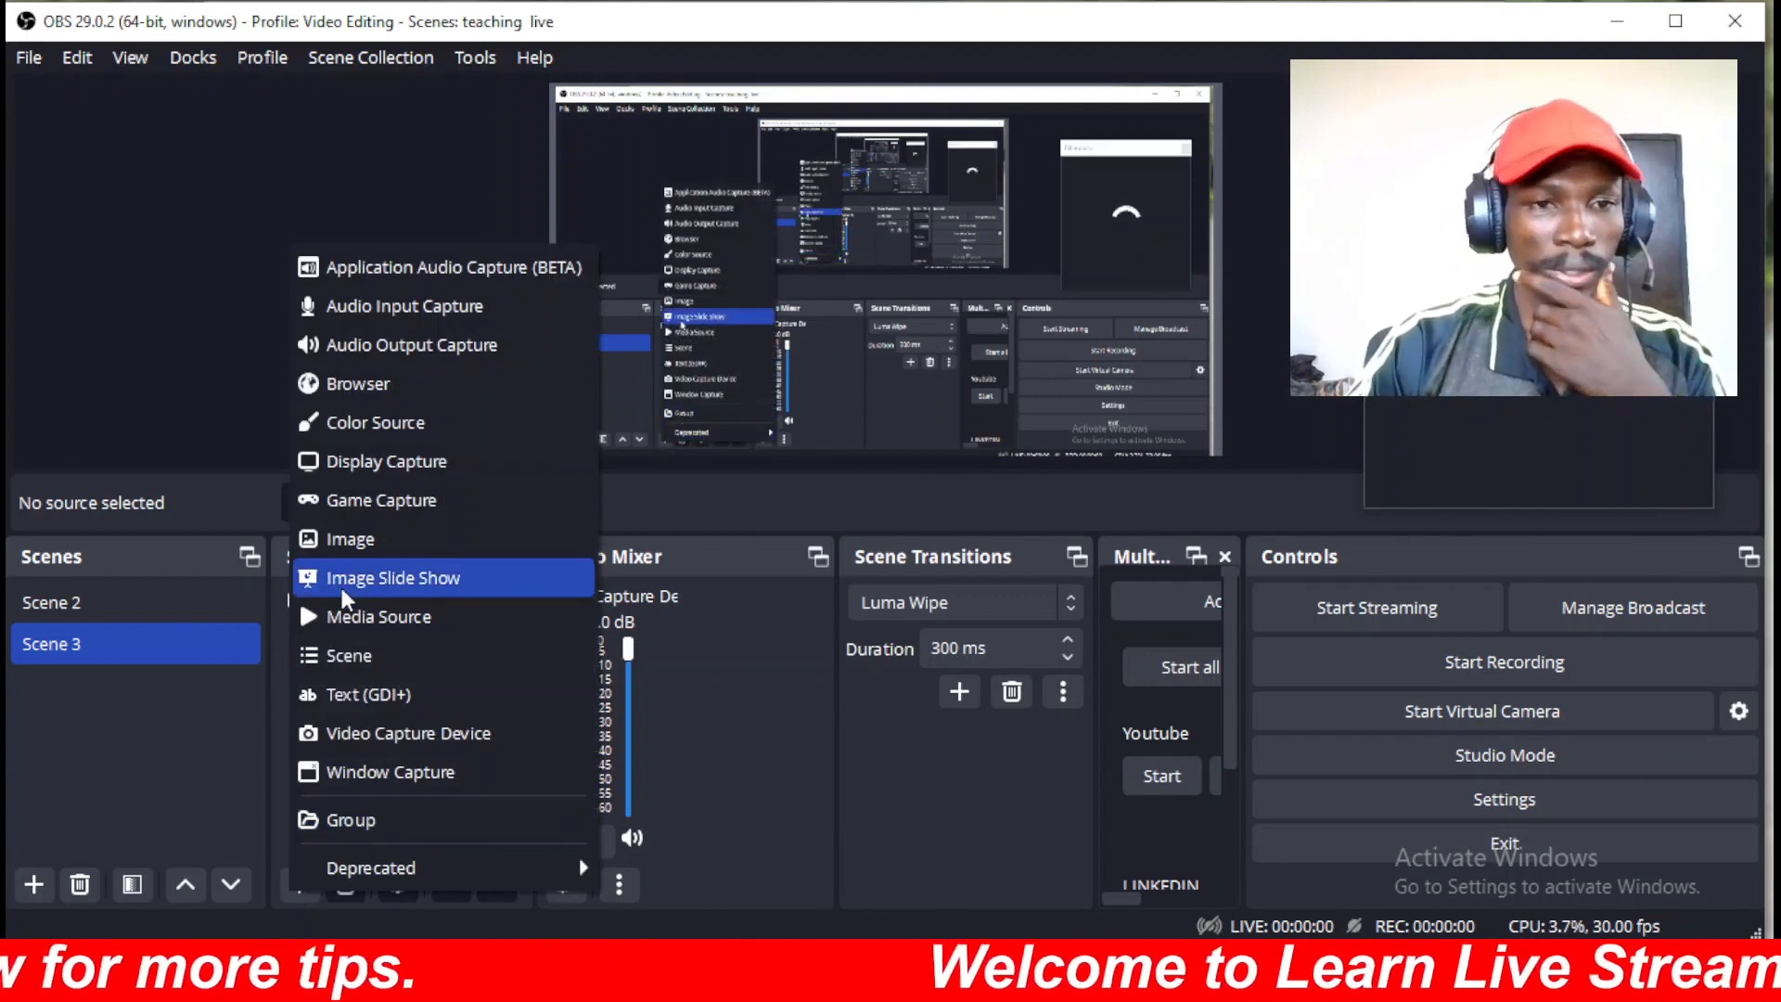
Create a Text (GDI+) source named ANNOUNCEMENT in Scene 3.
click(344, 697)
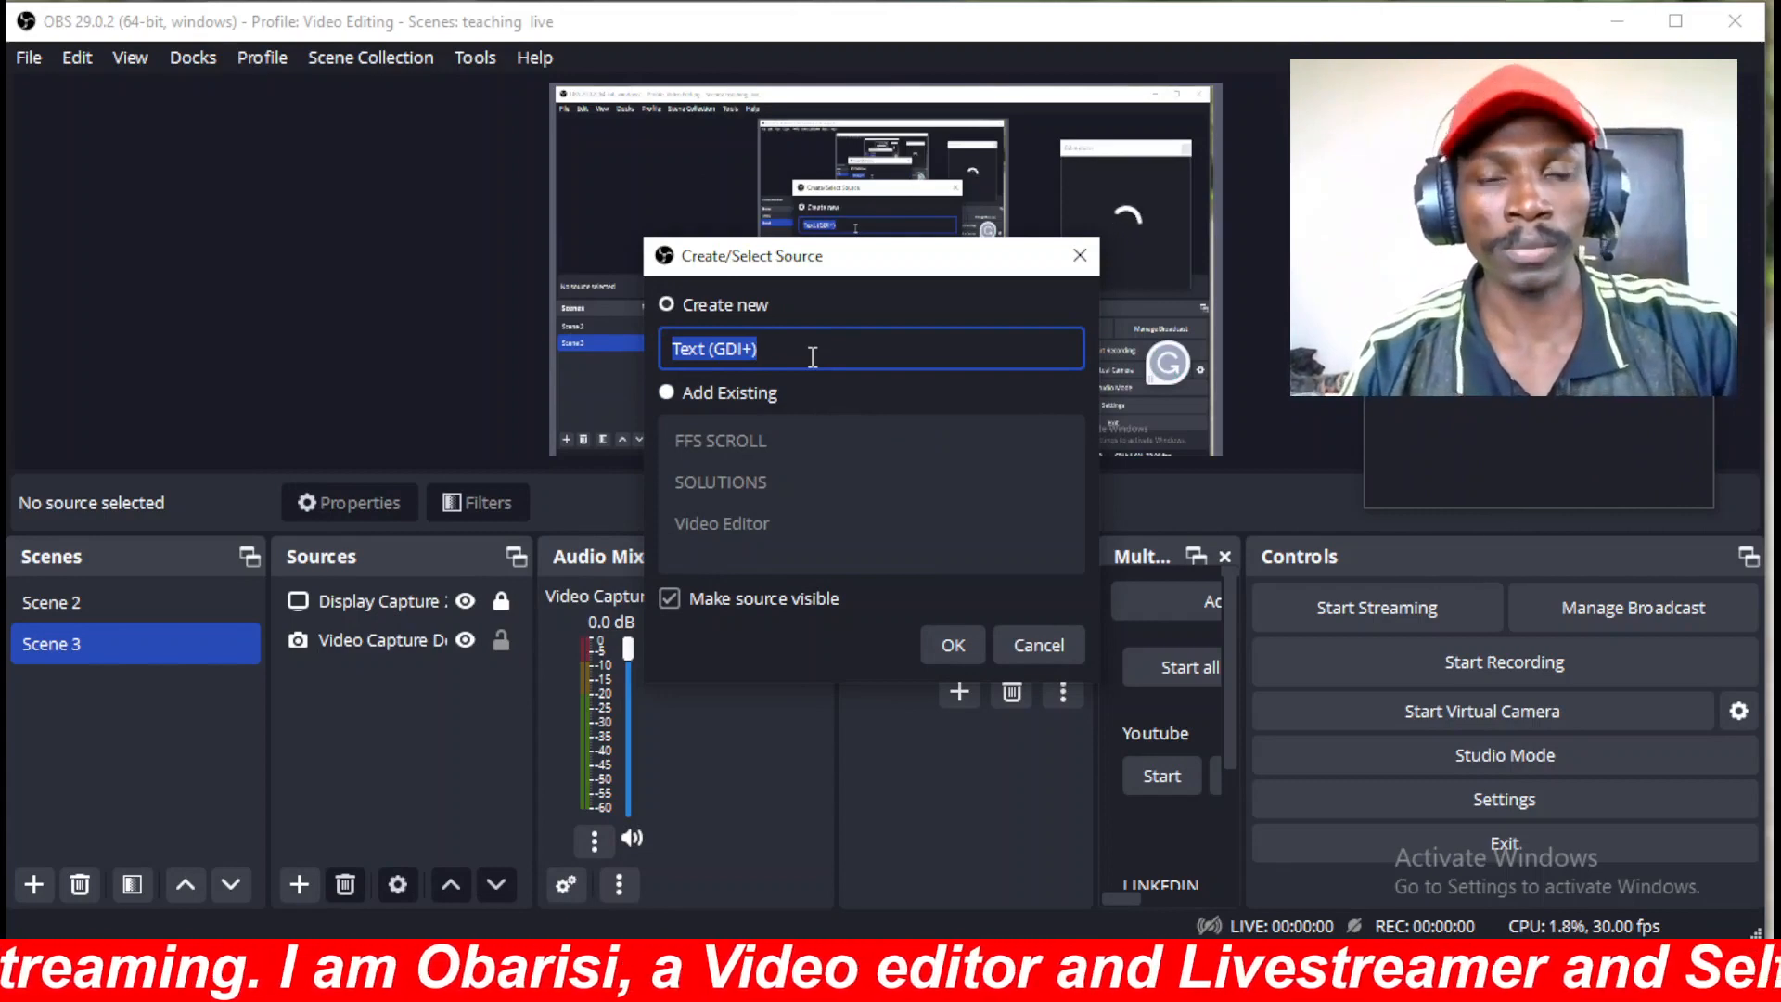
text(A)
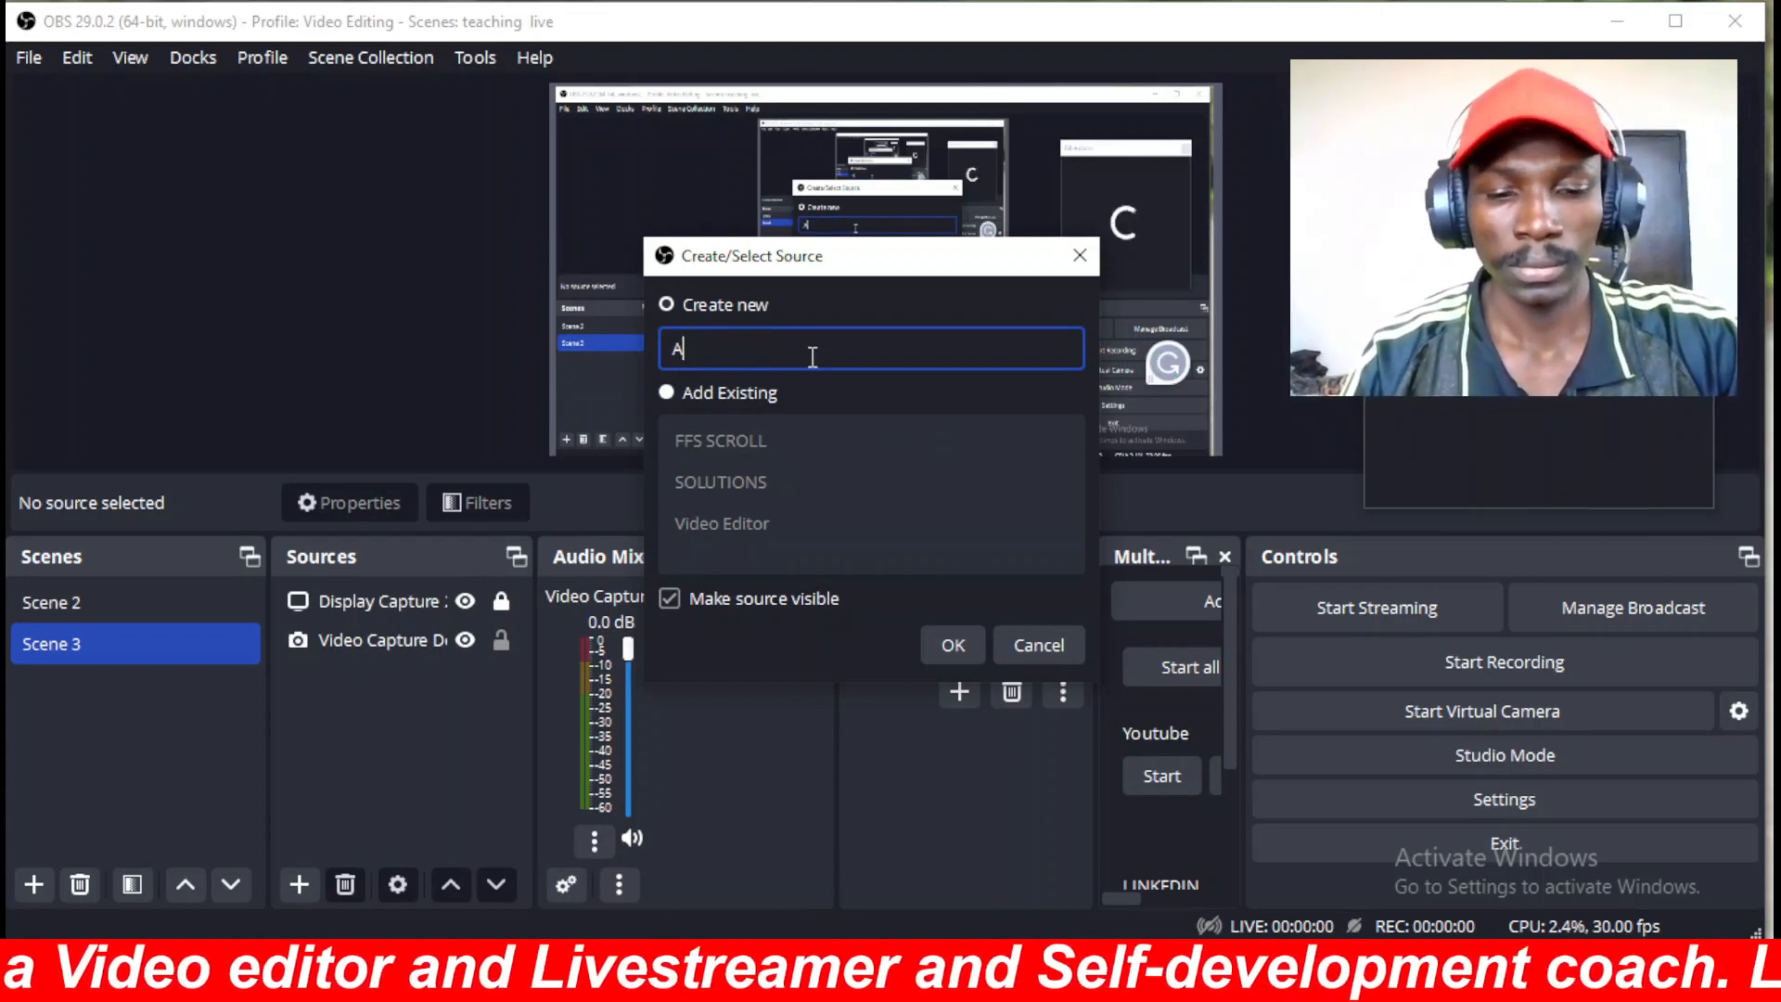
text(NNOUNCEMENT)
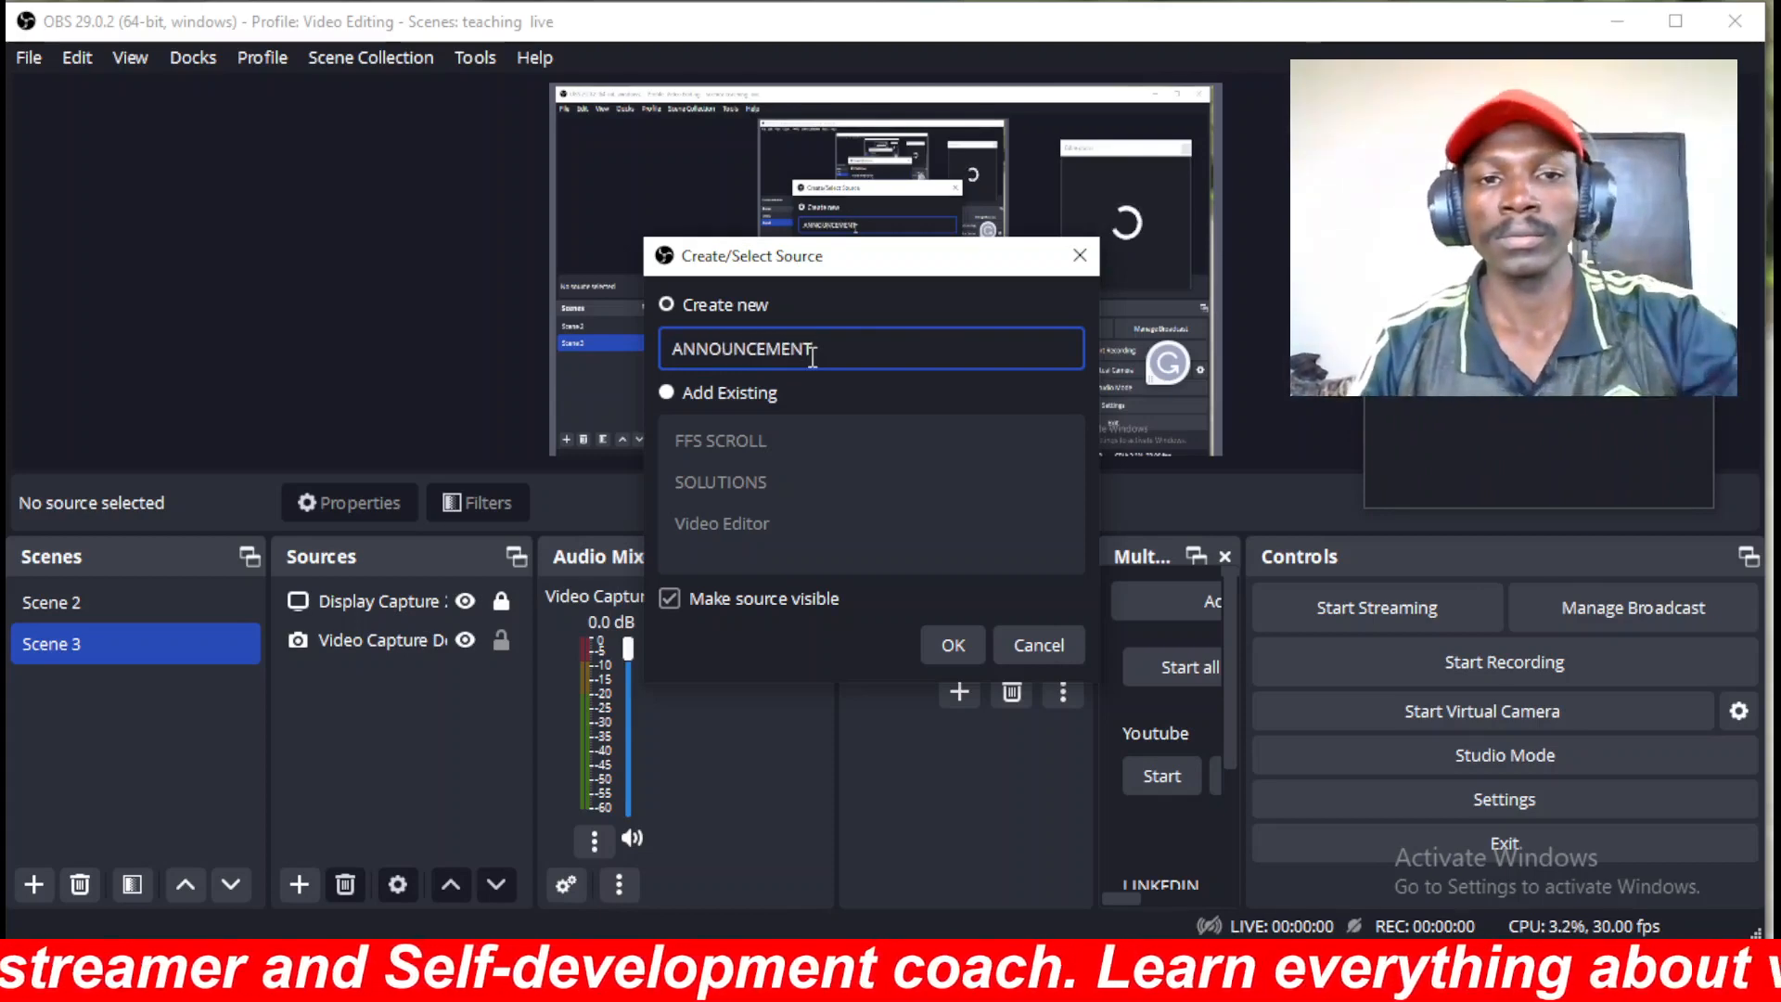
click(951, 644)
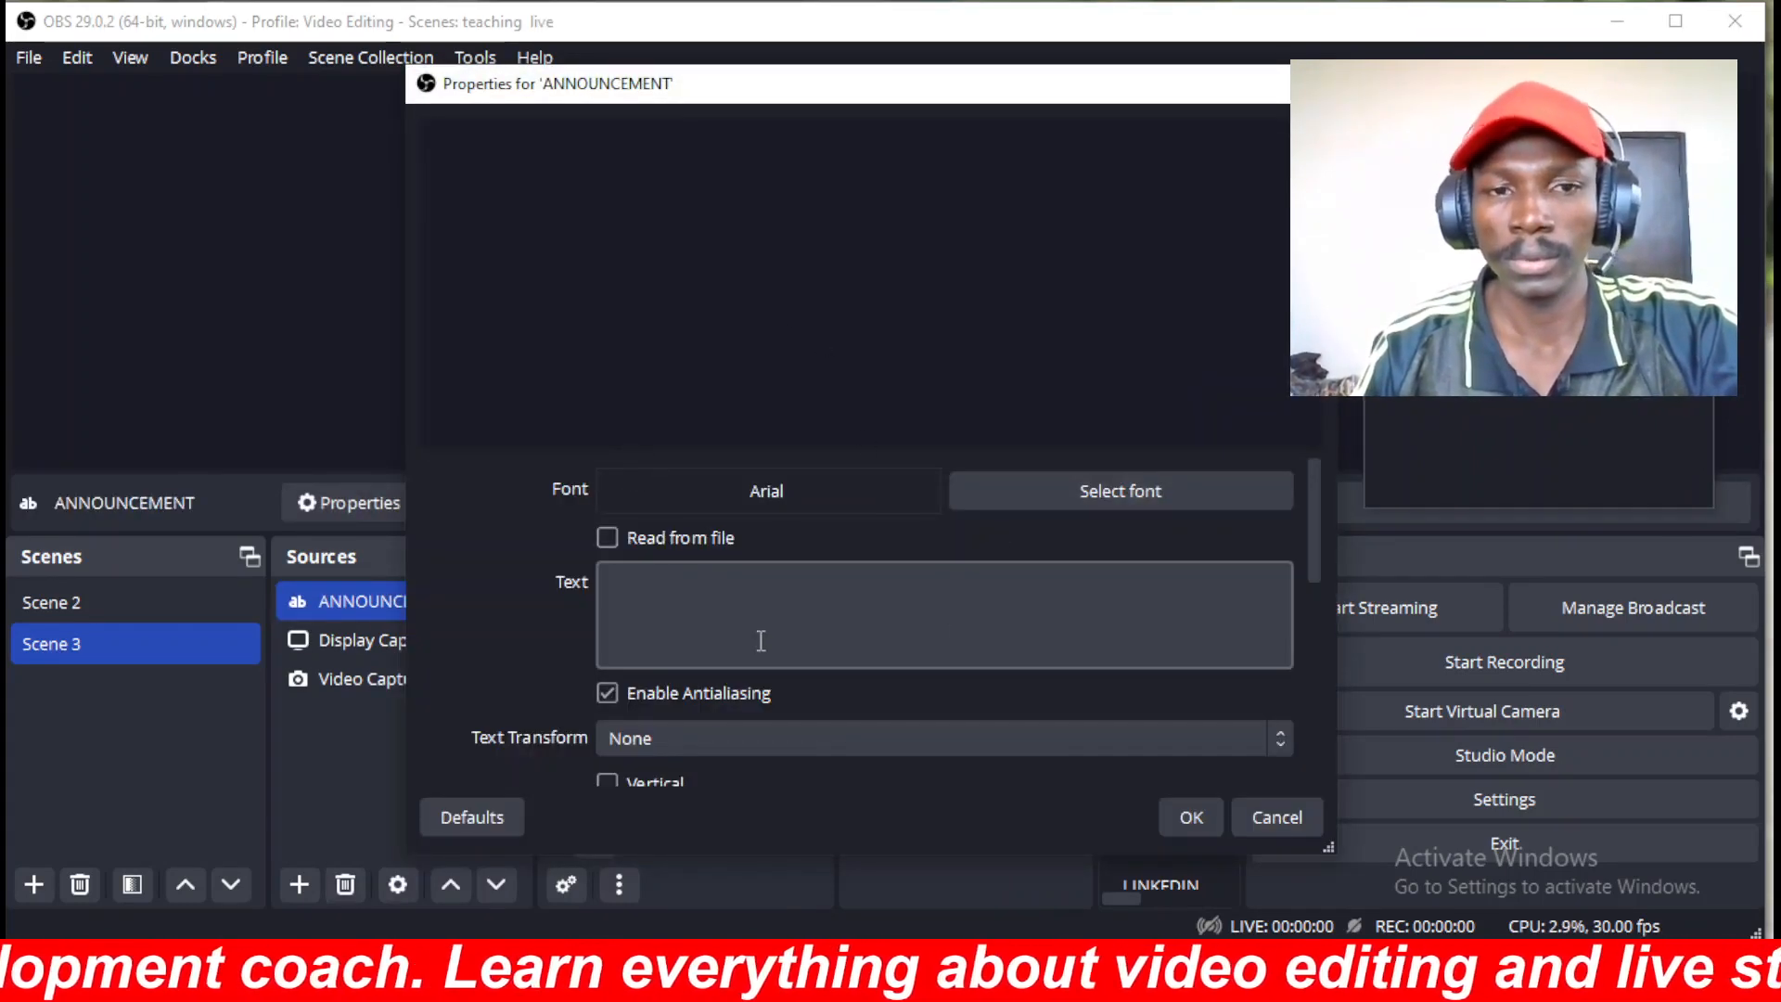
Enter text offering livestreaming and video editing services, replacing ME with the contact's name.
click(686, 591)
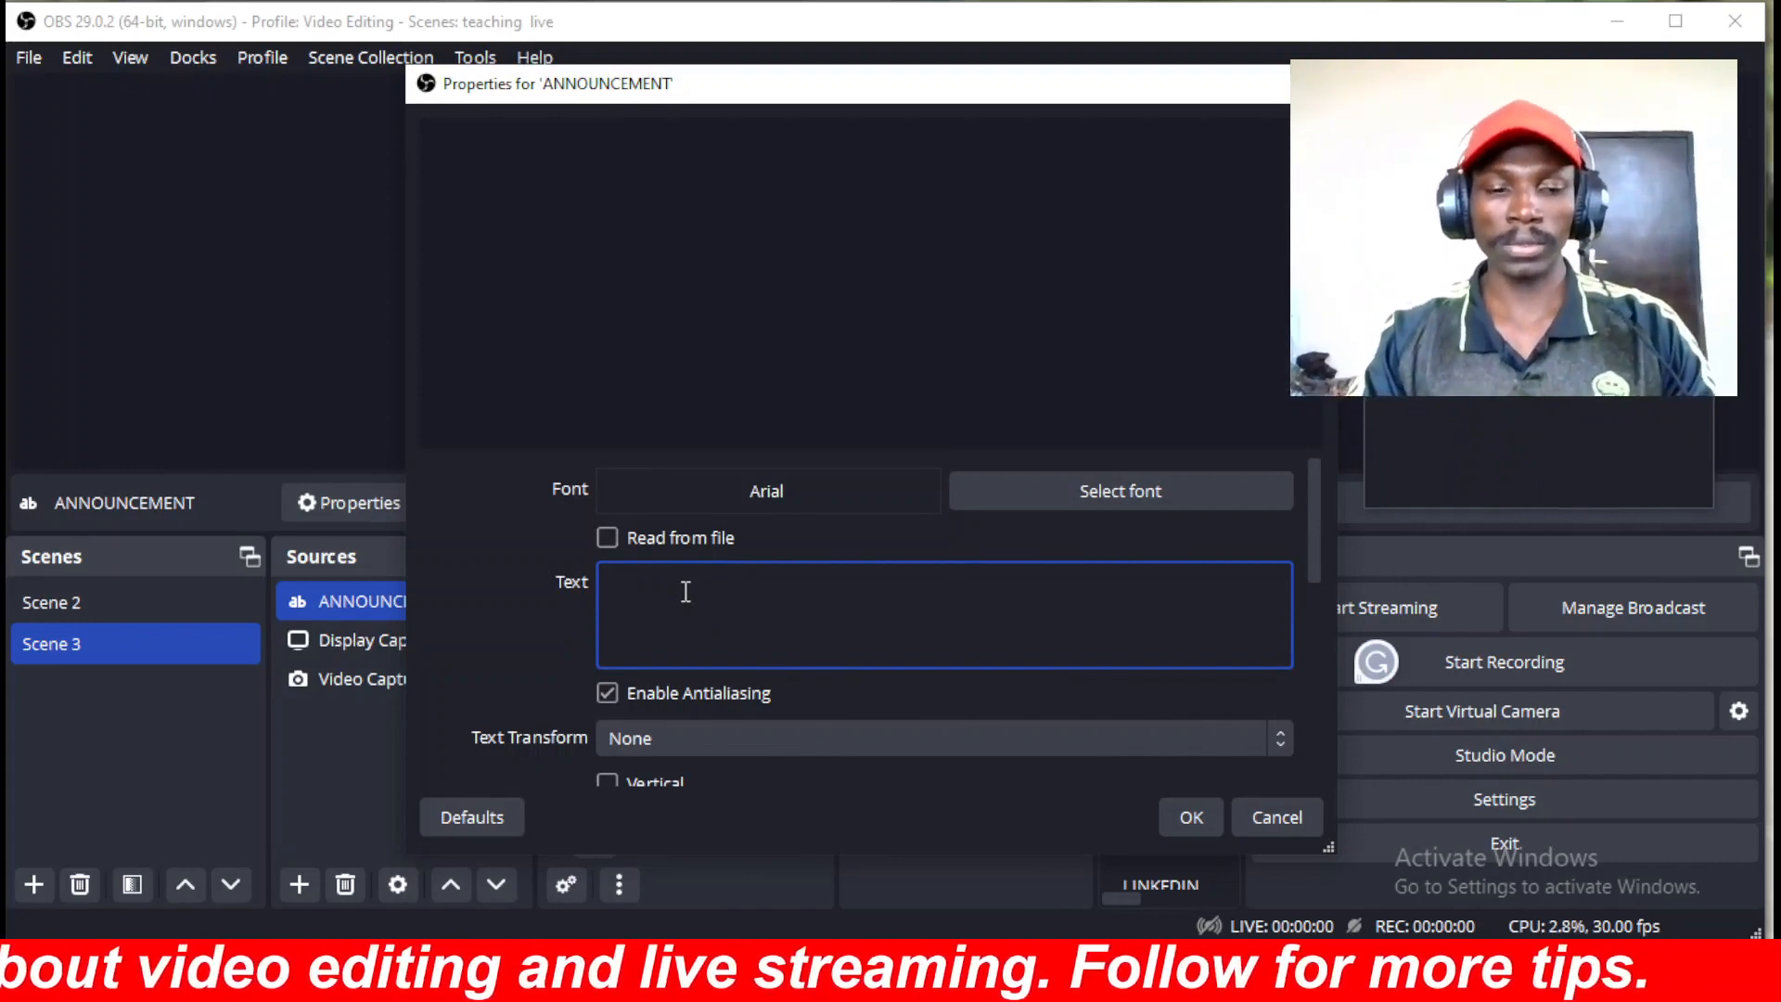
text(co)
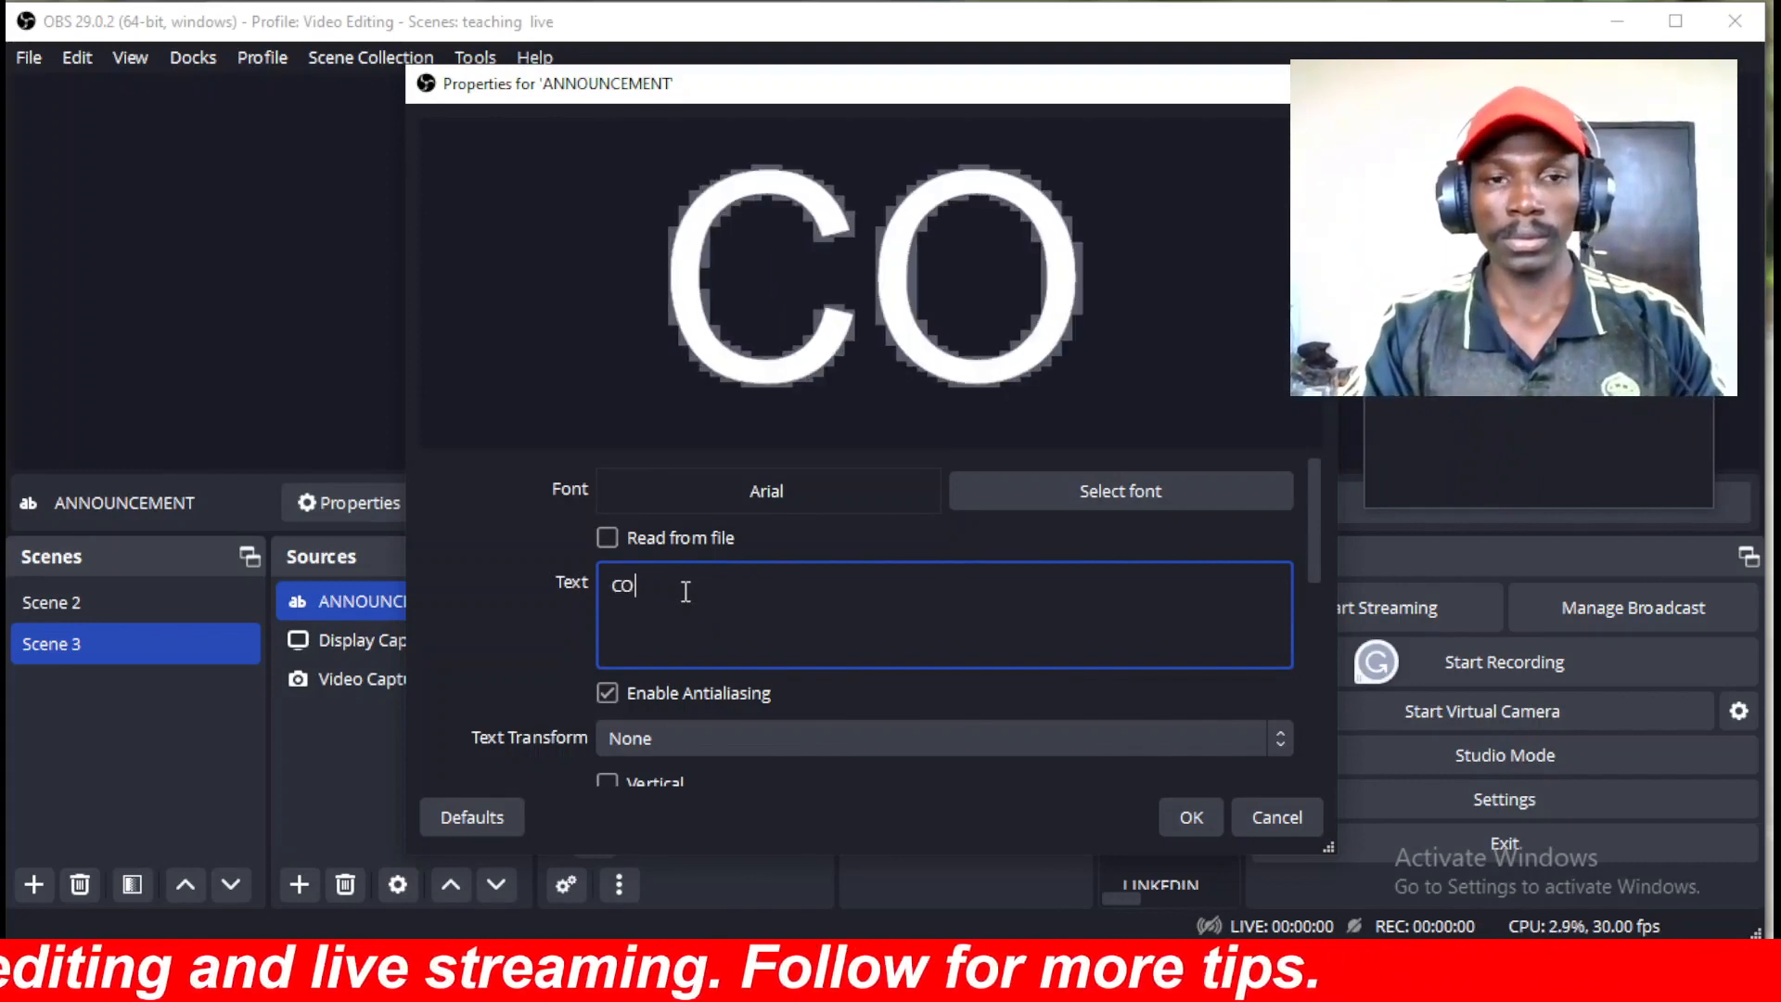
text(NTACT)
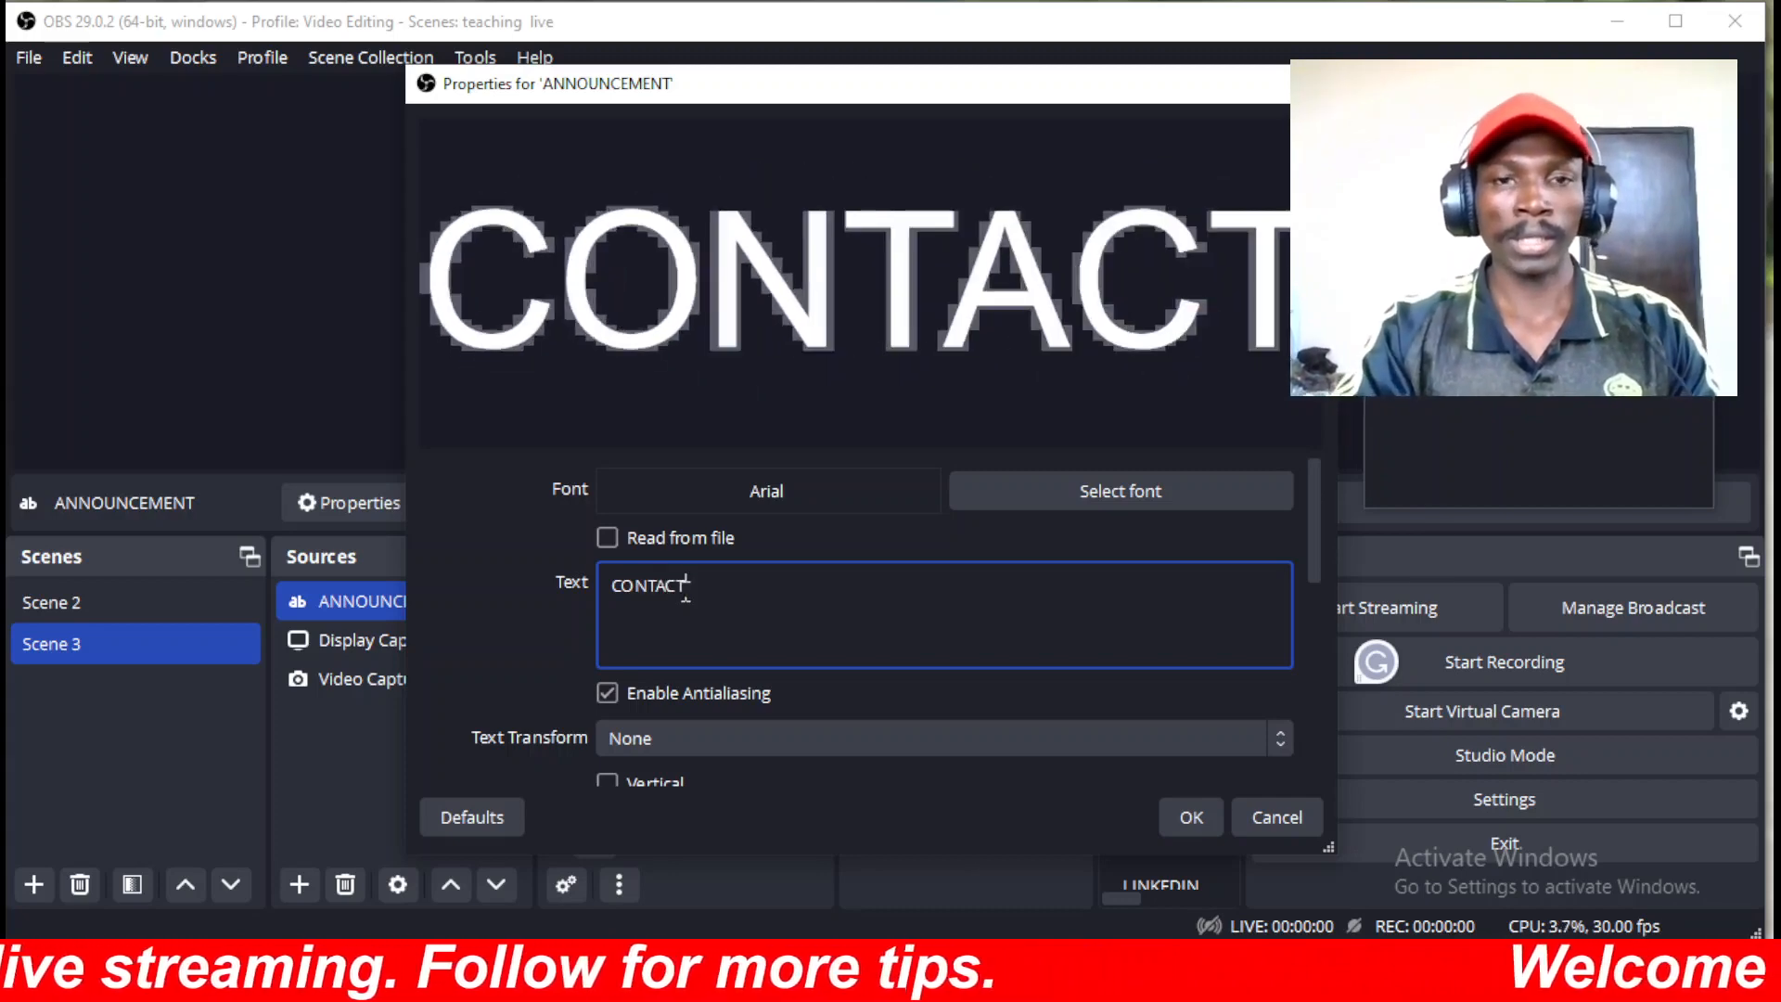
text( ME)
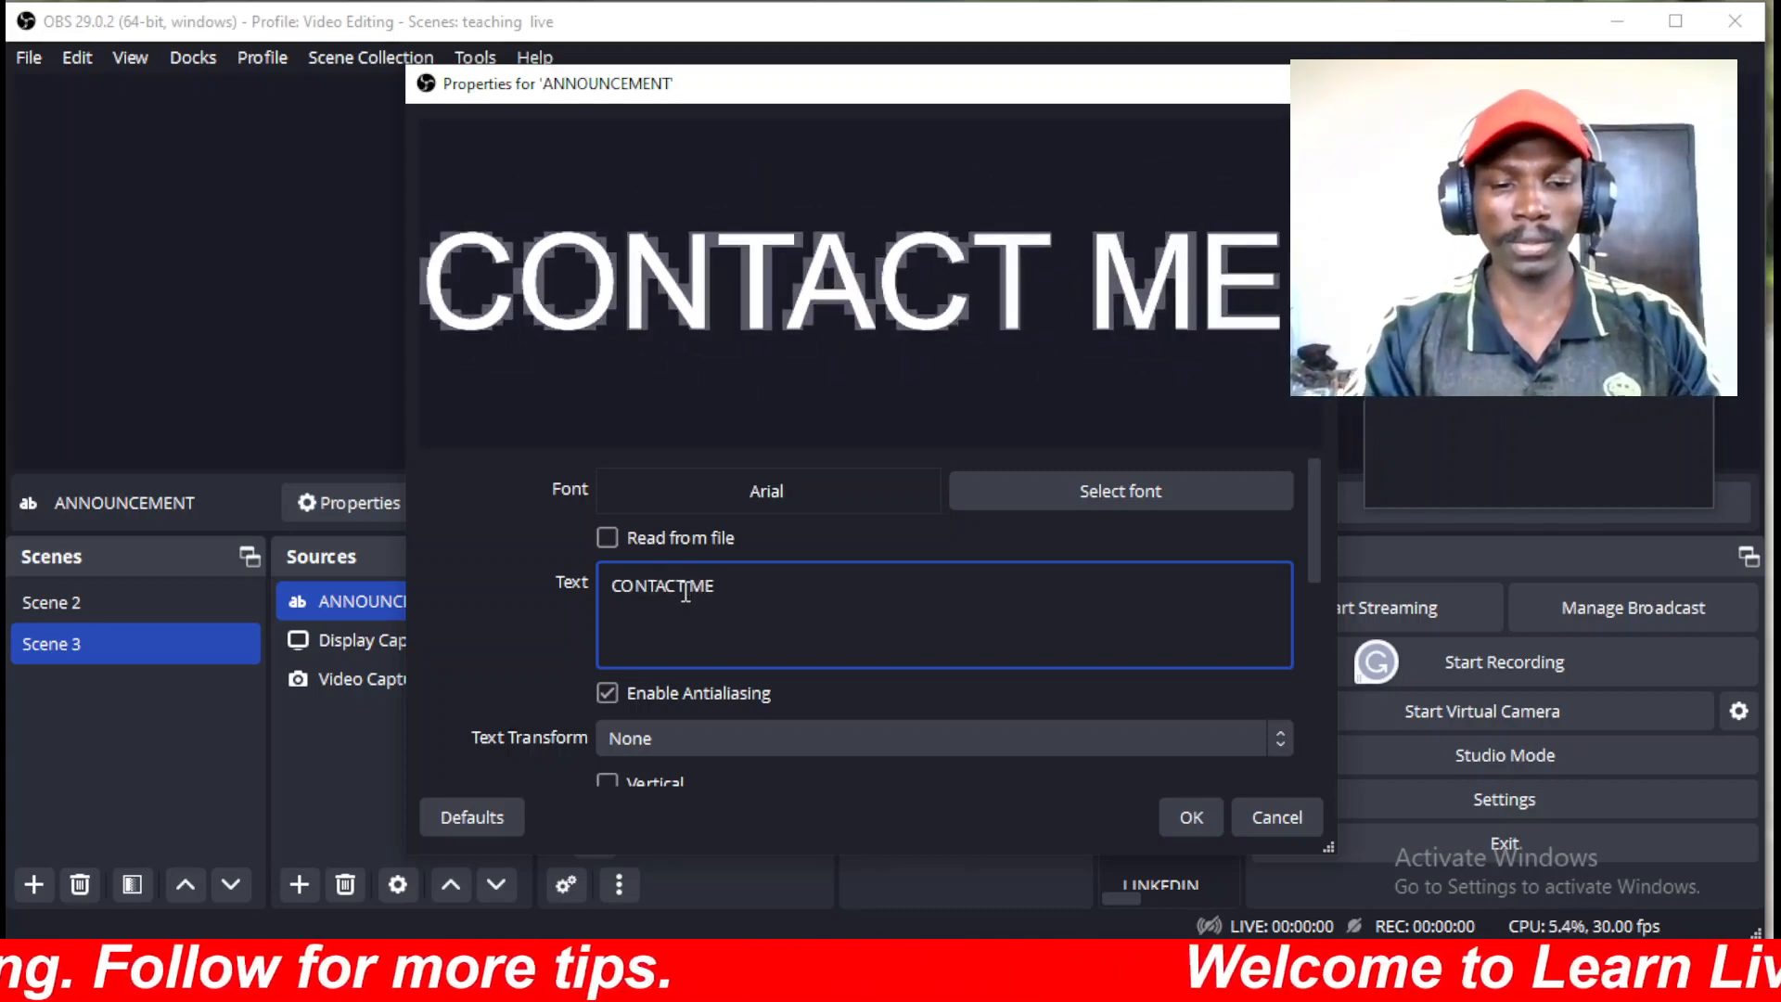
text( FOR AL)
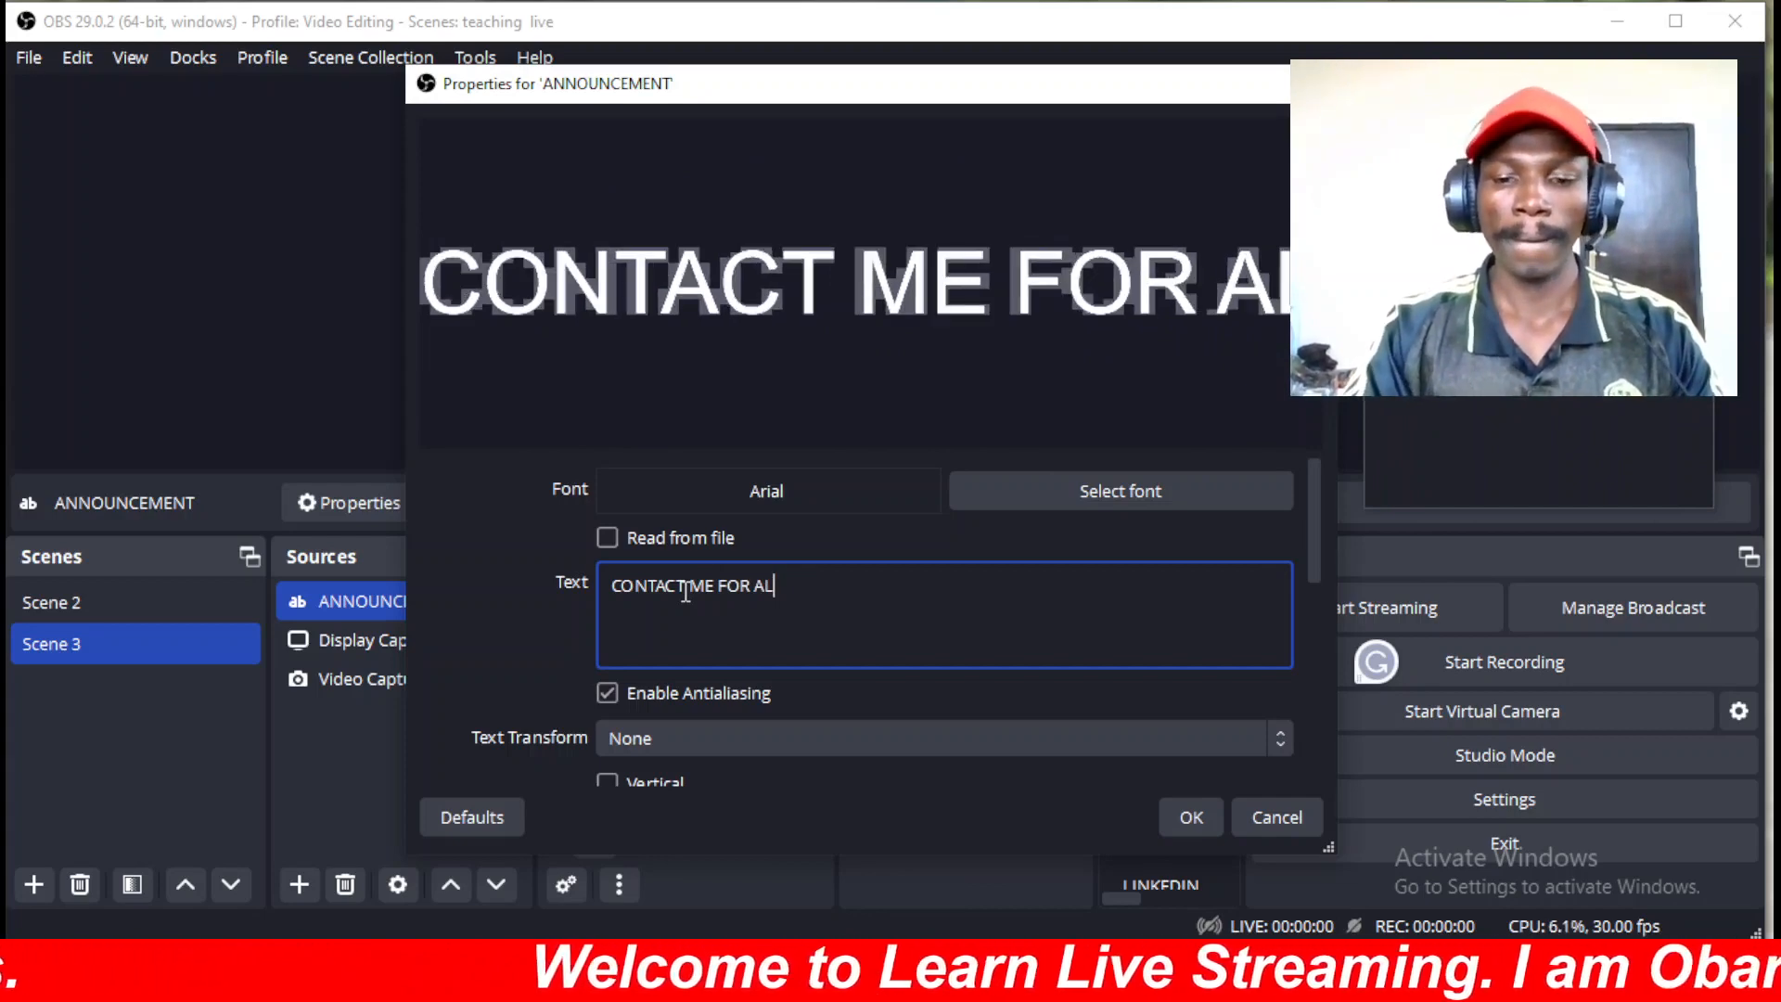
text(SL YOUR )
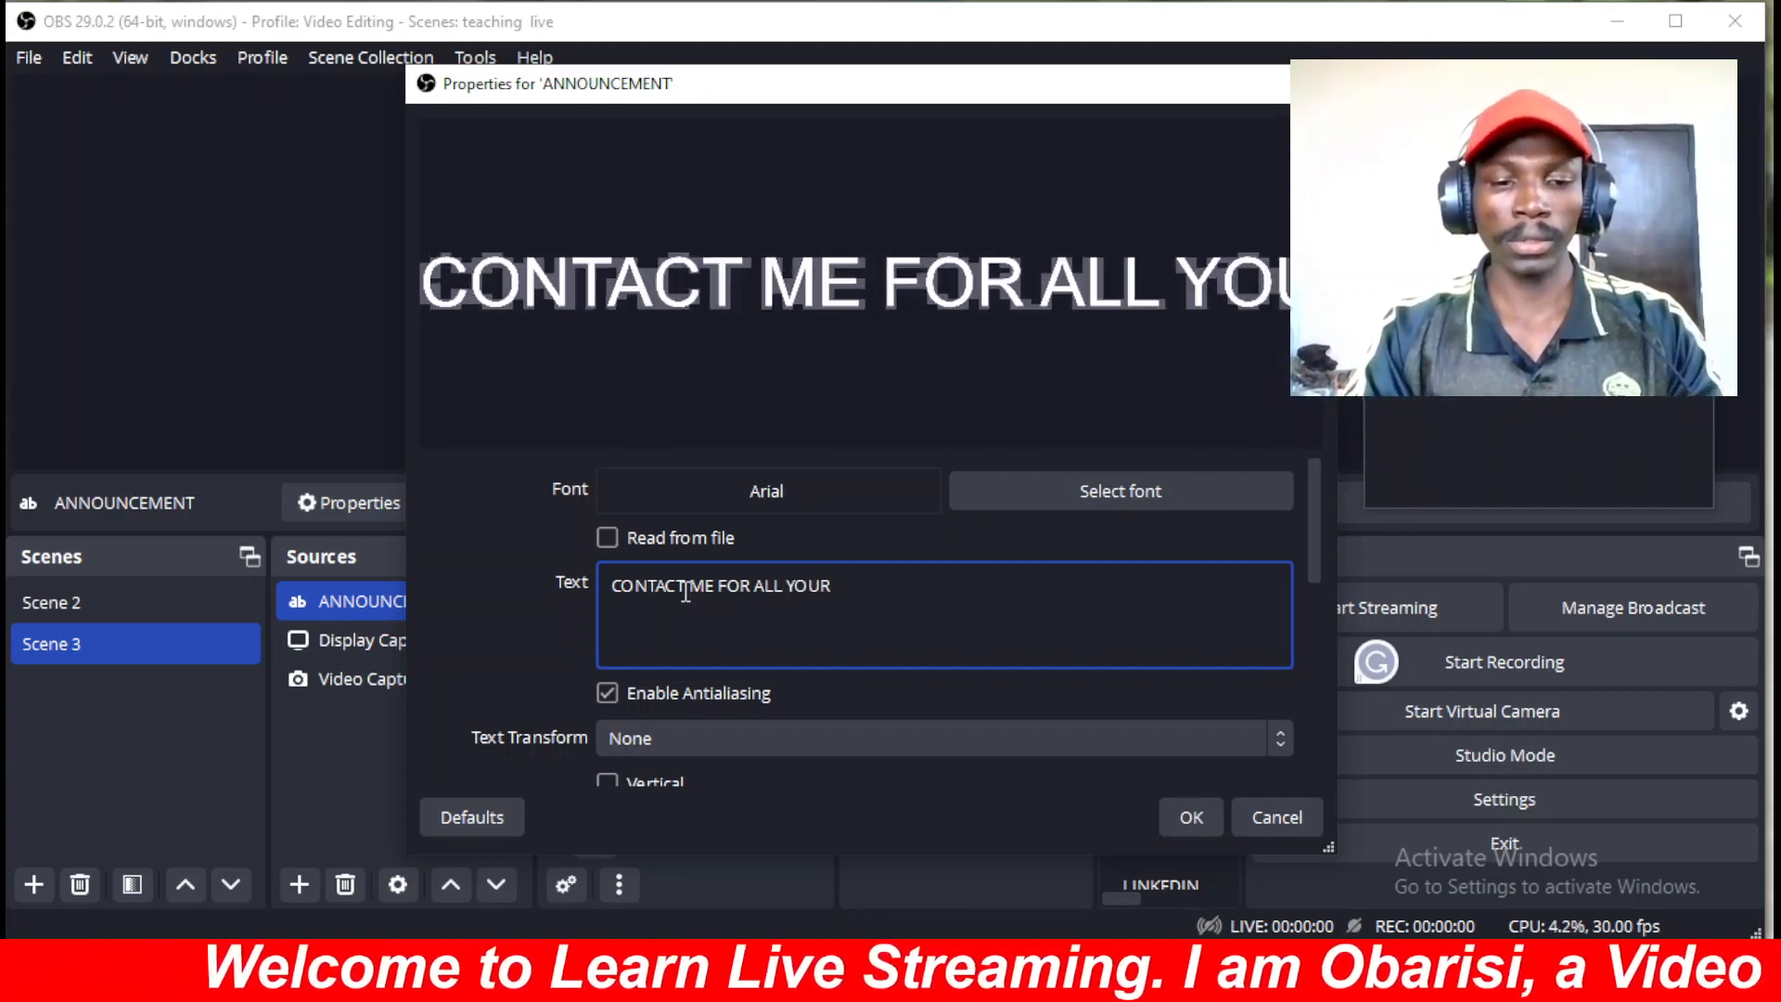
text(LIVESF)
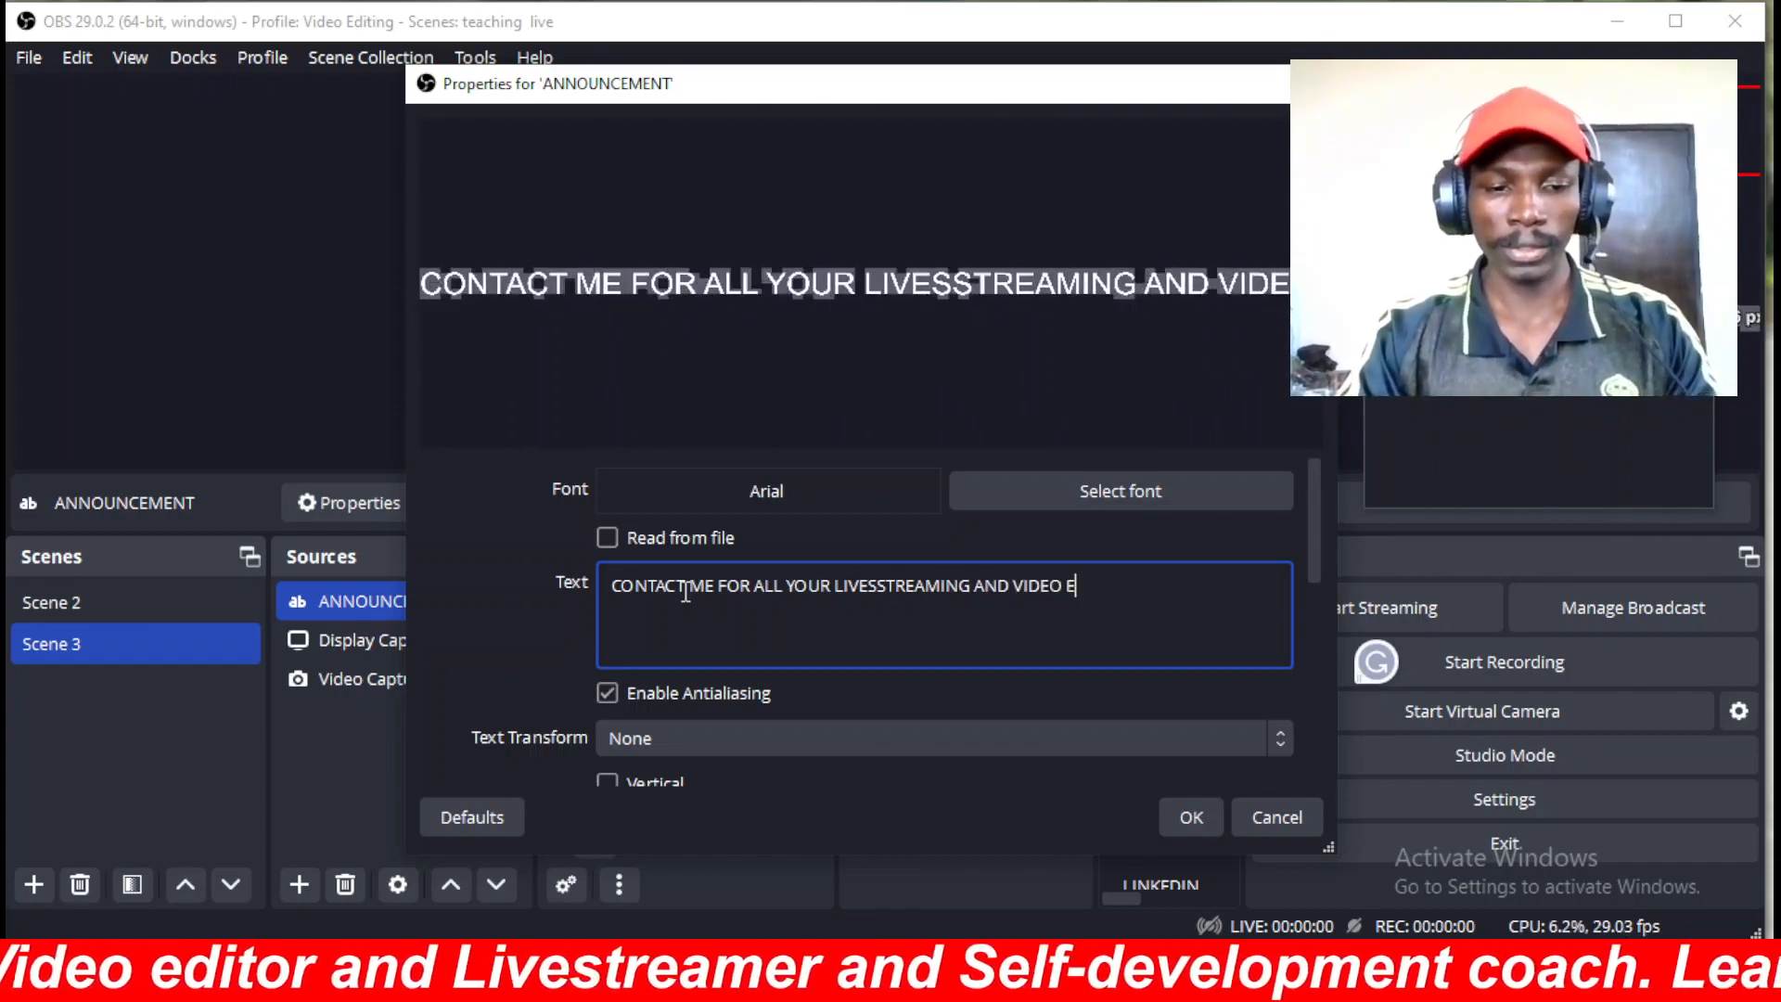
text(DITING )
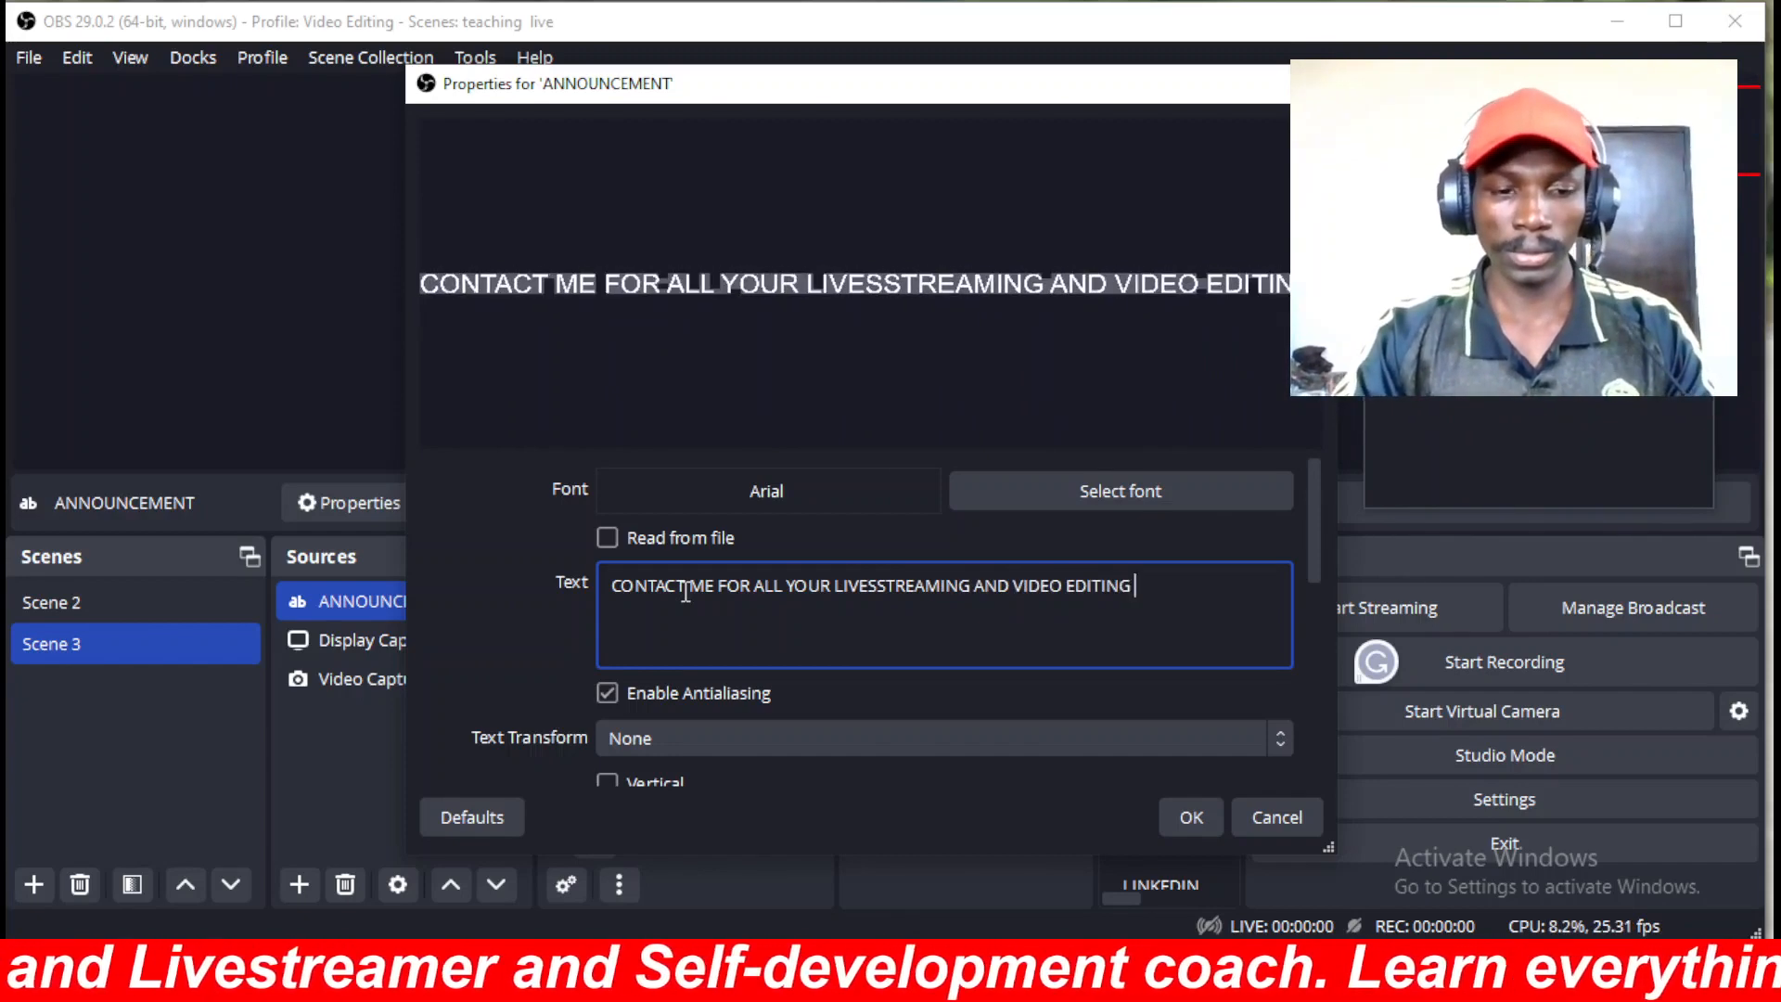
text(SERVIC)
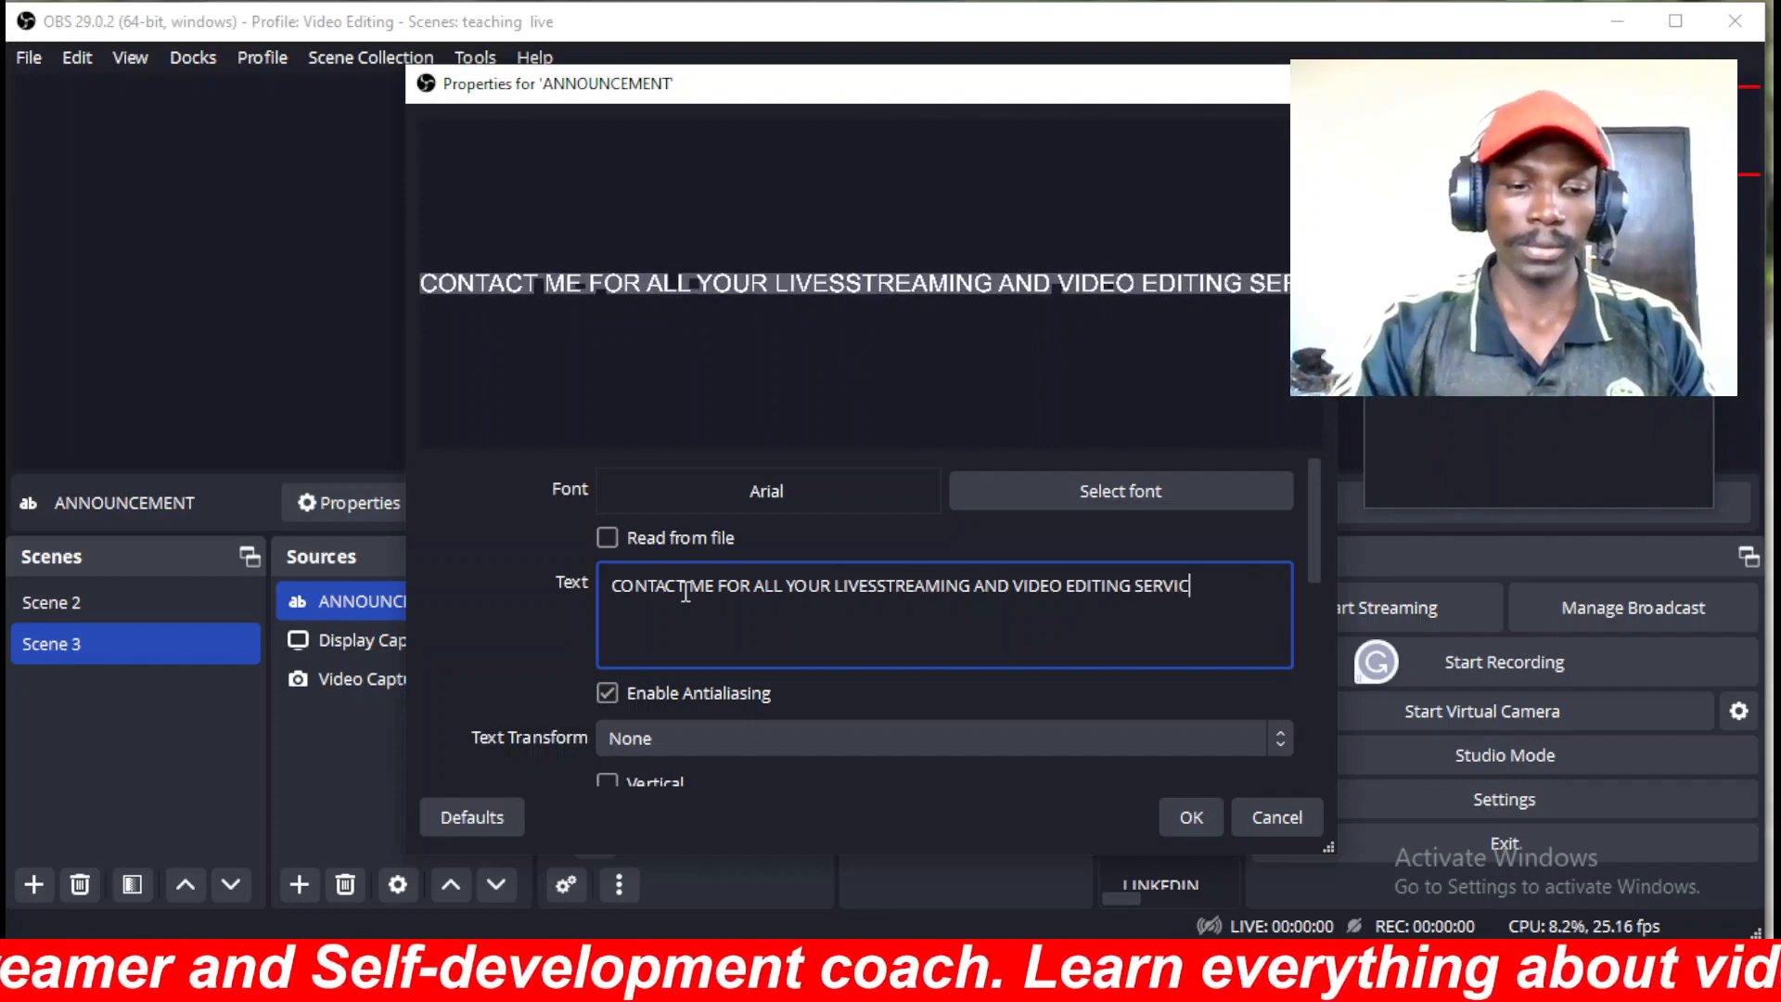
text(ES)
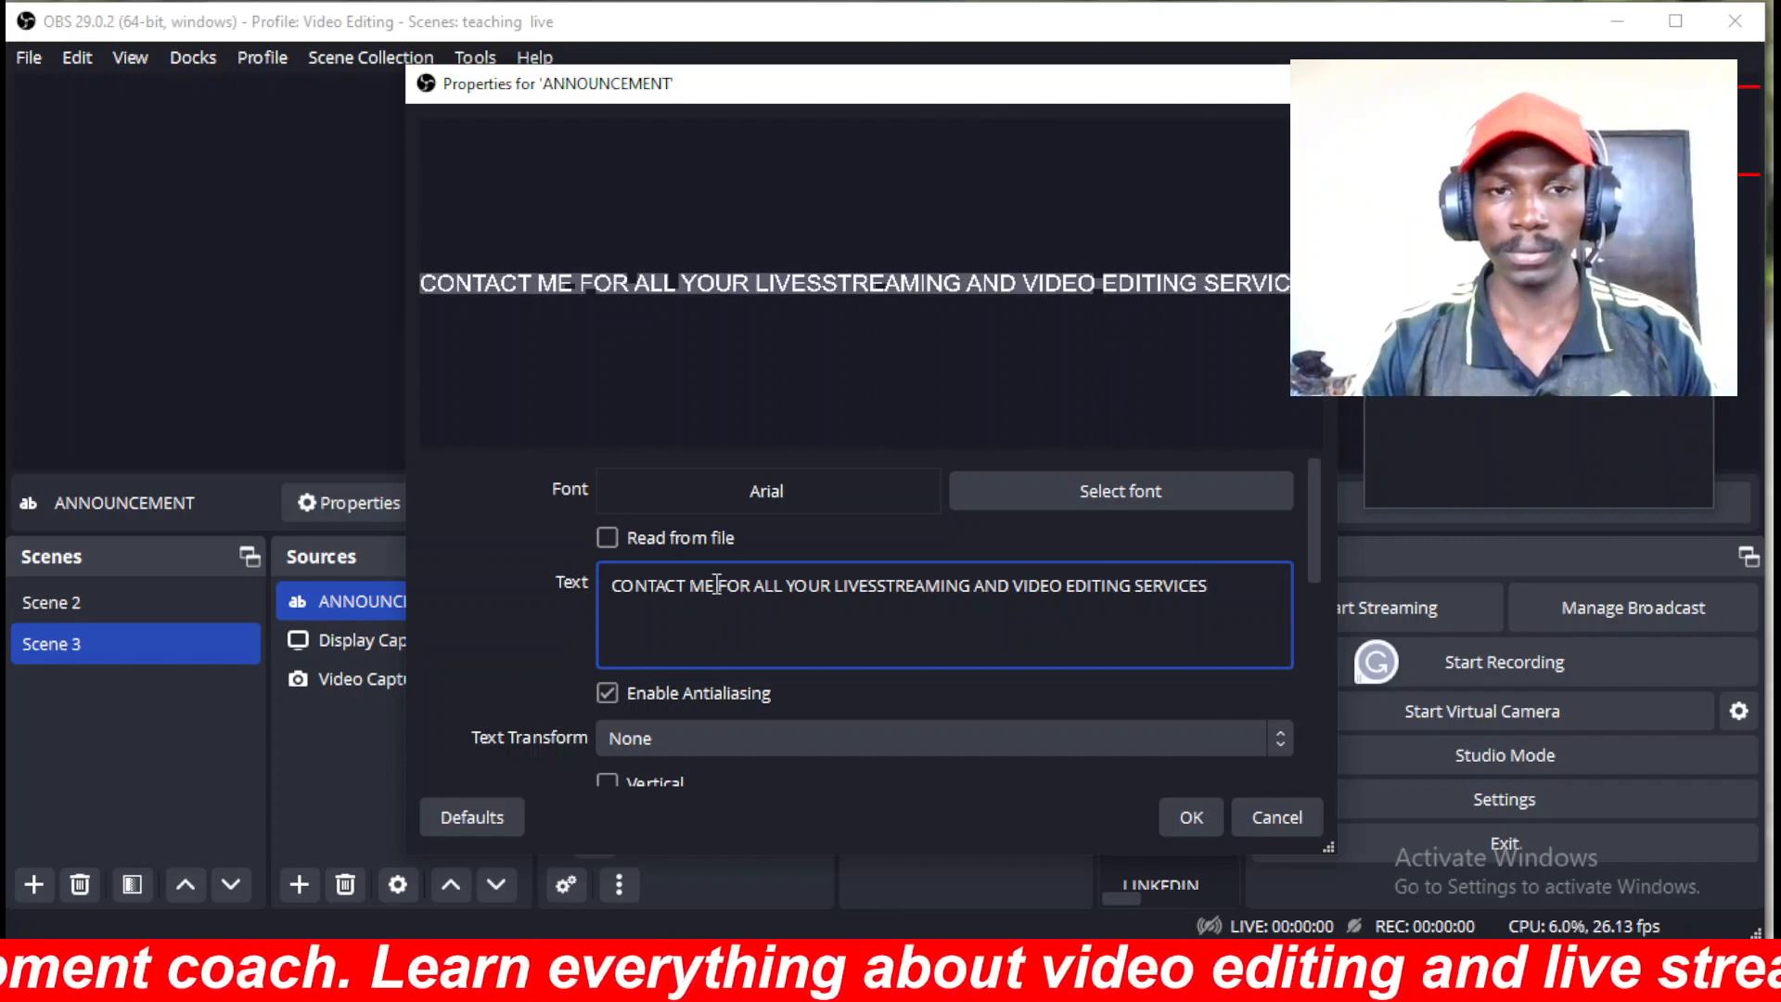
click(716, 584)
text(OBA)
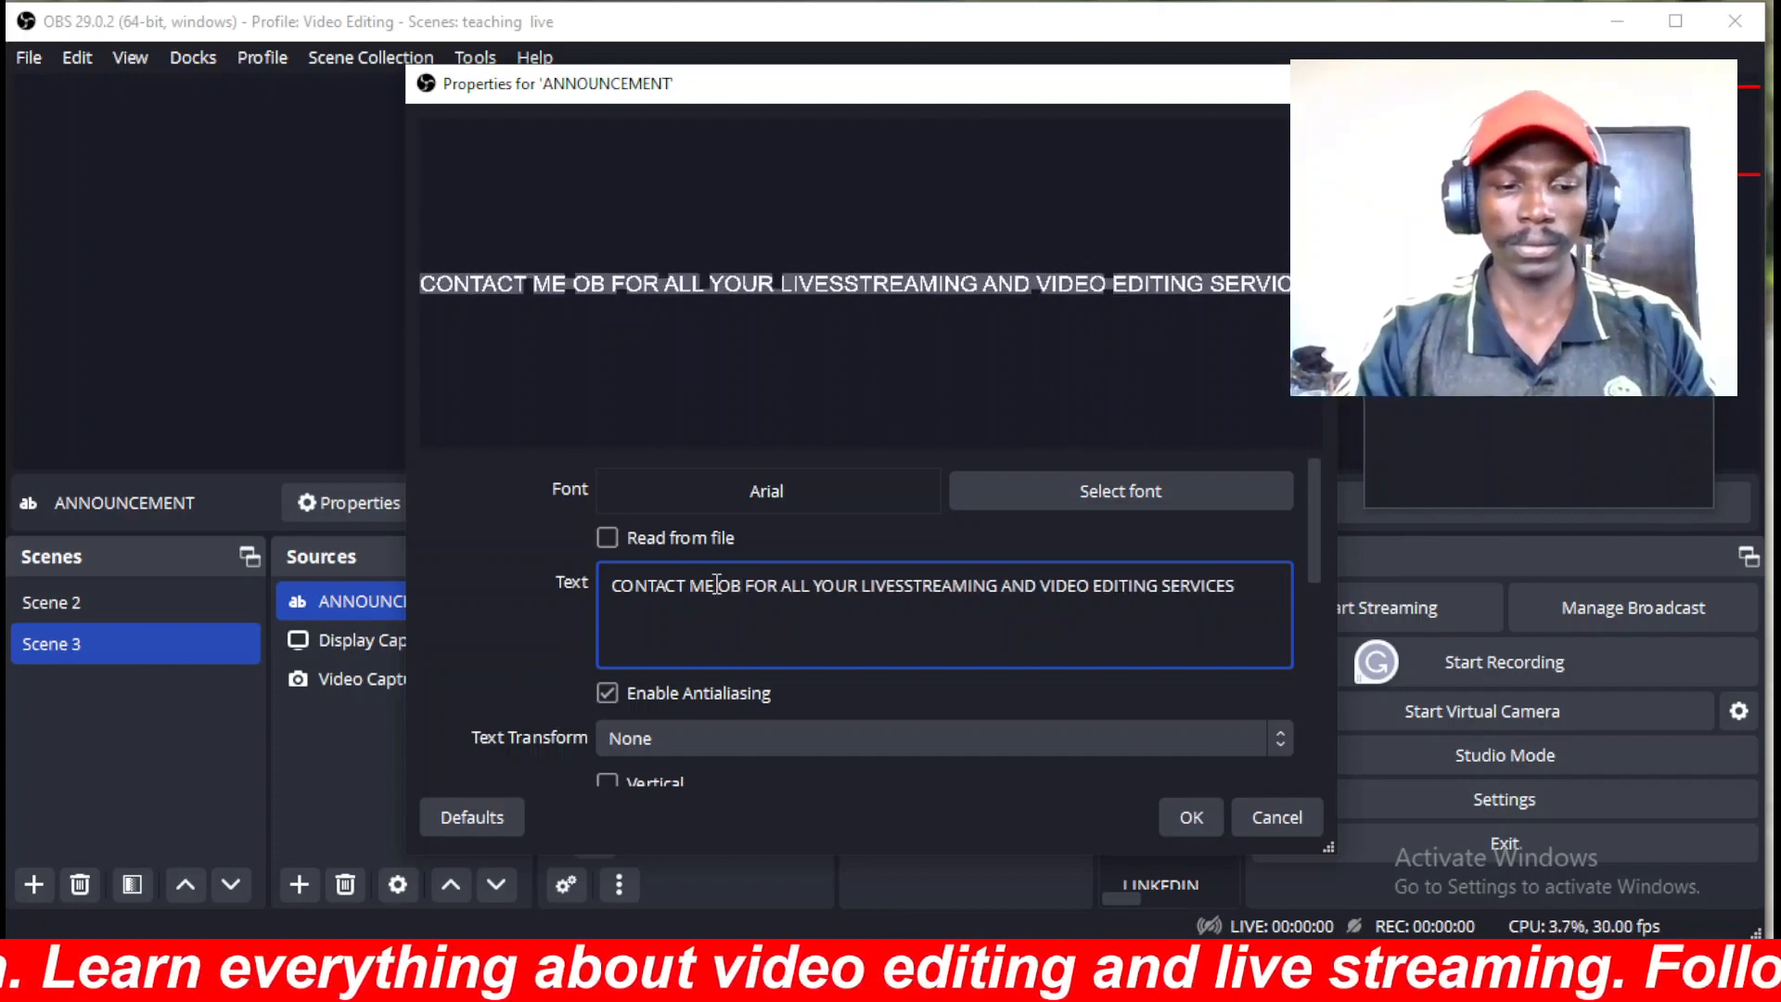
text(RISI)
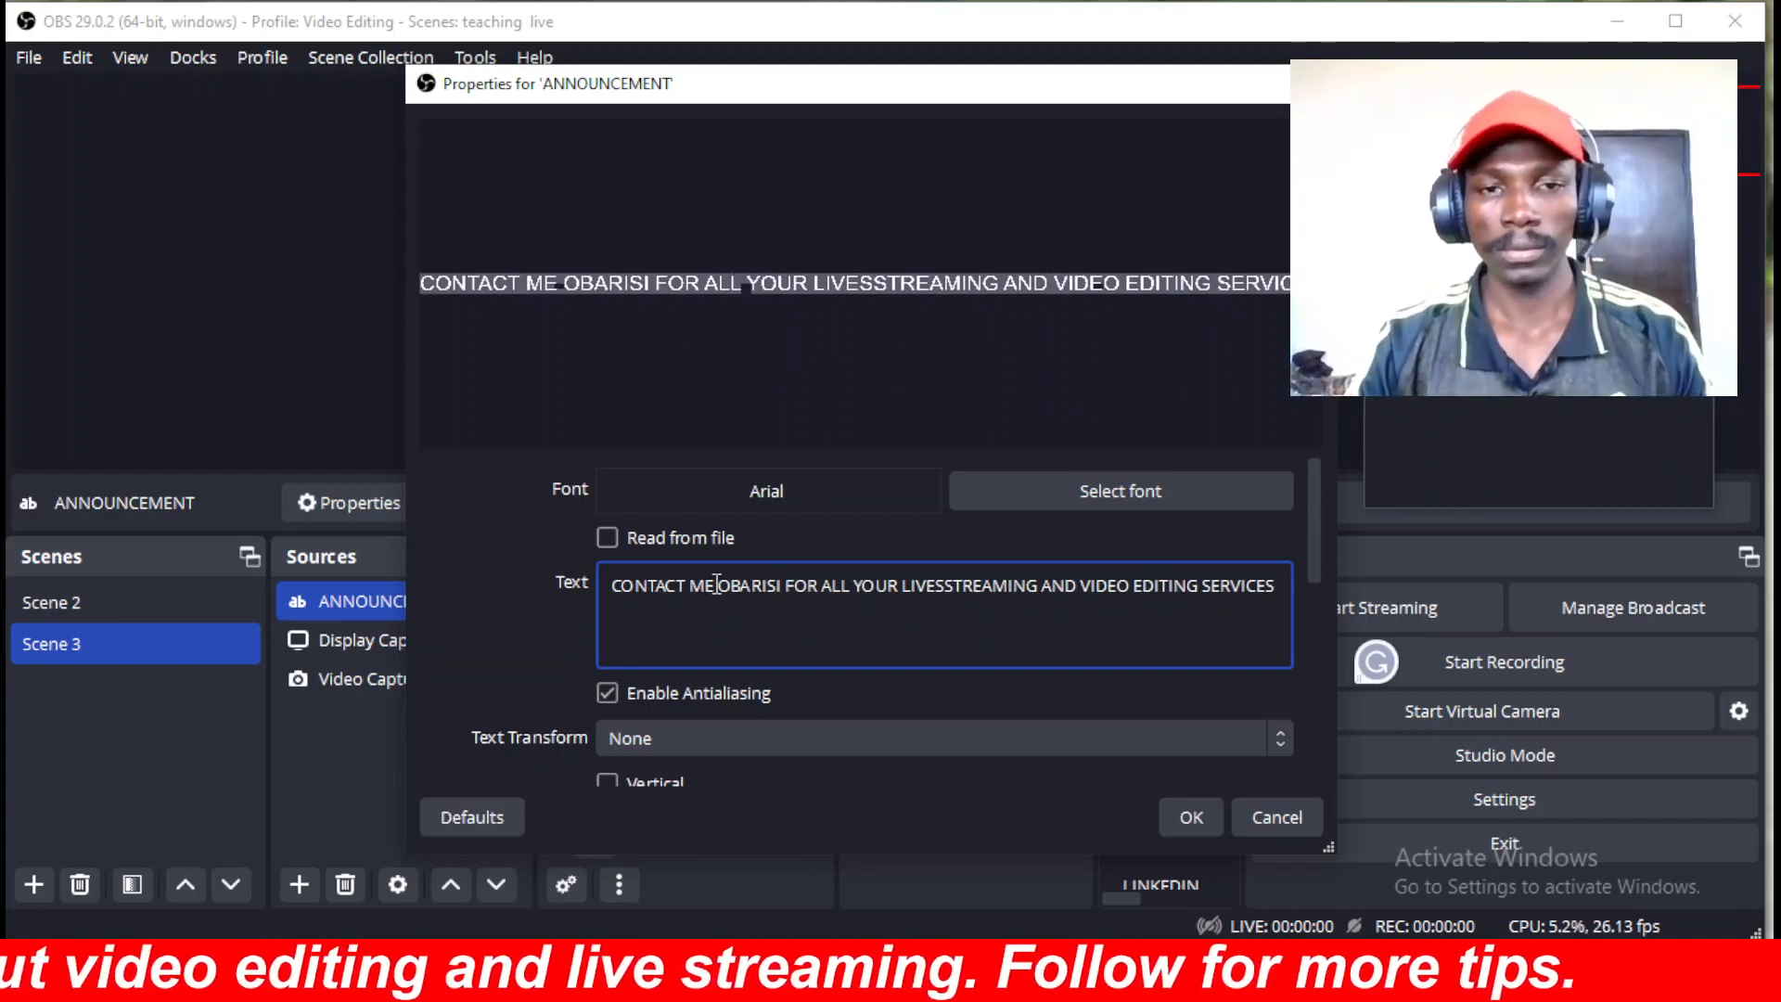
text(,)
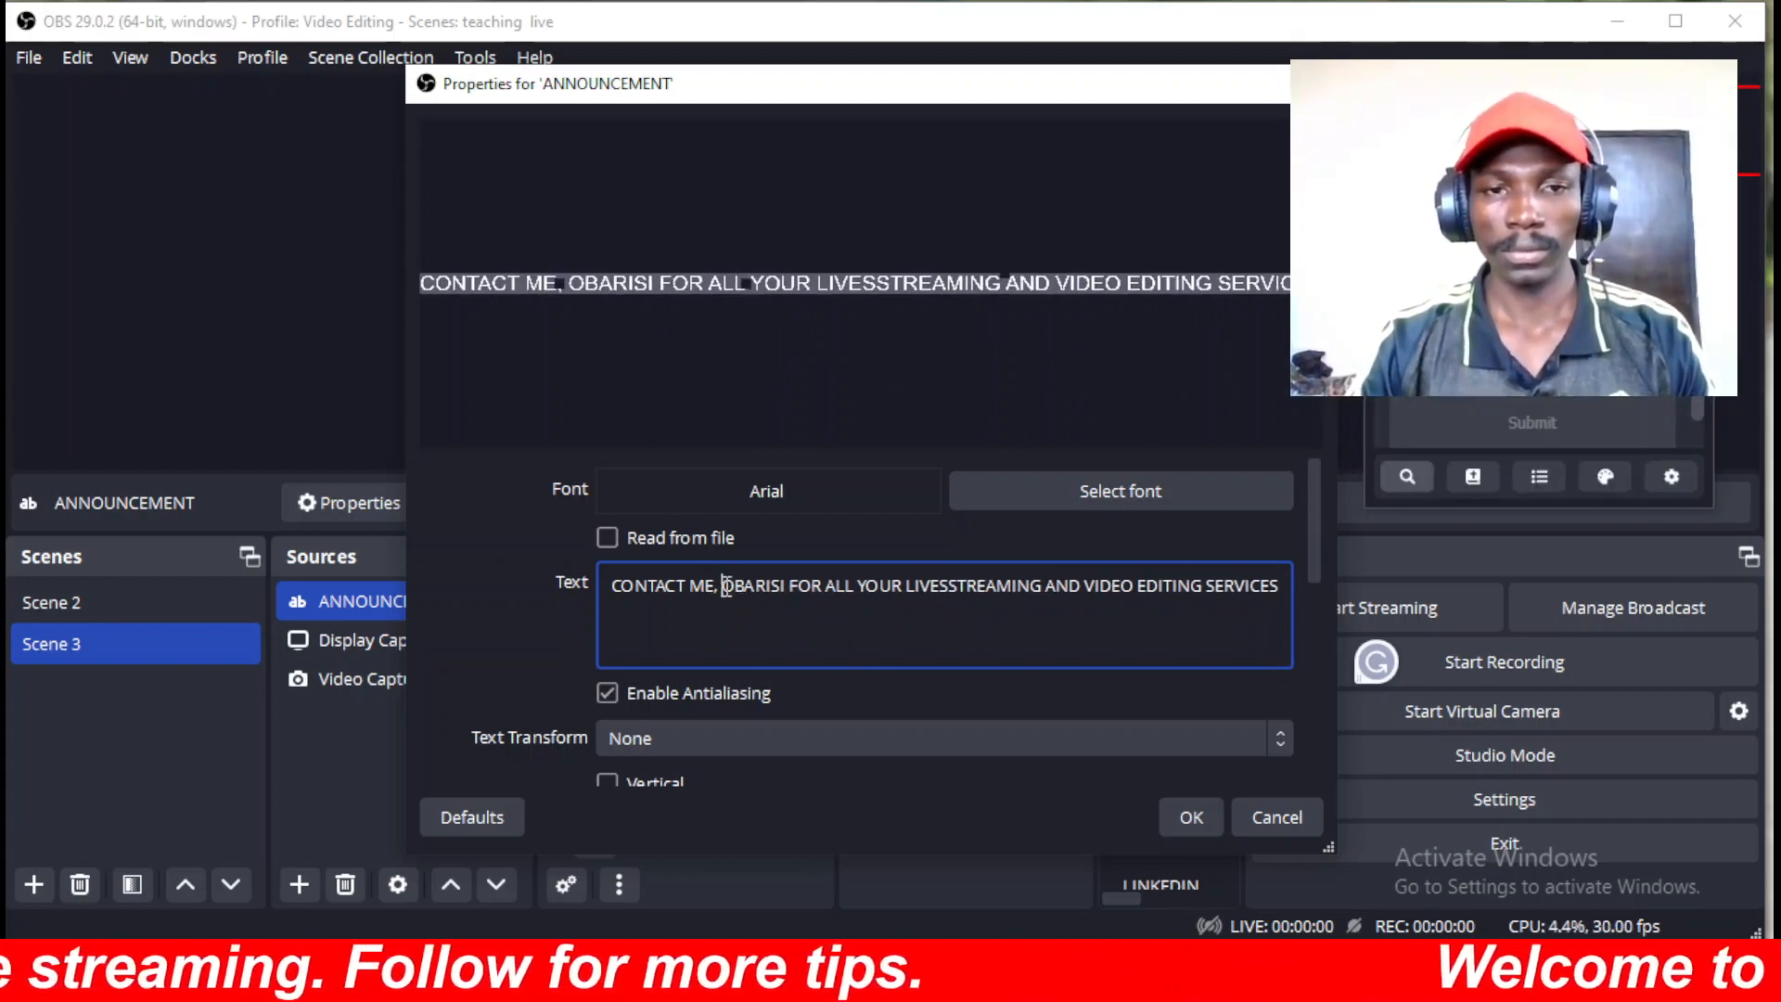
key(BackSpace)
key(BackSpace)
key(BackSpace)
key(BackSpace)
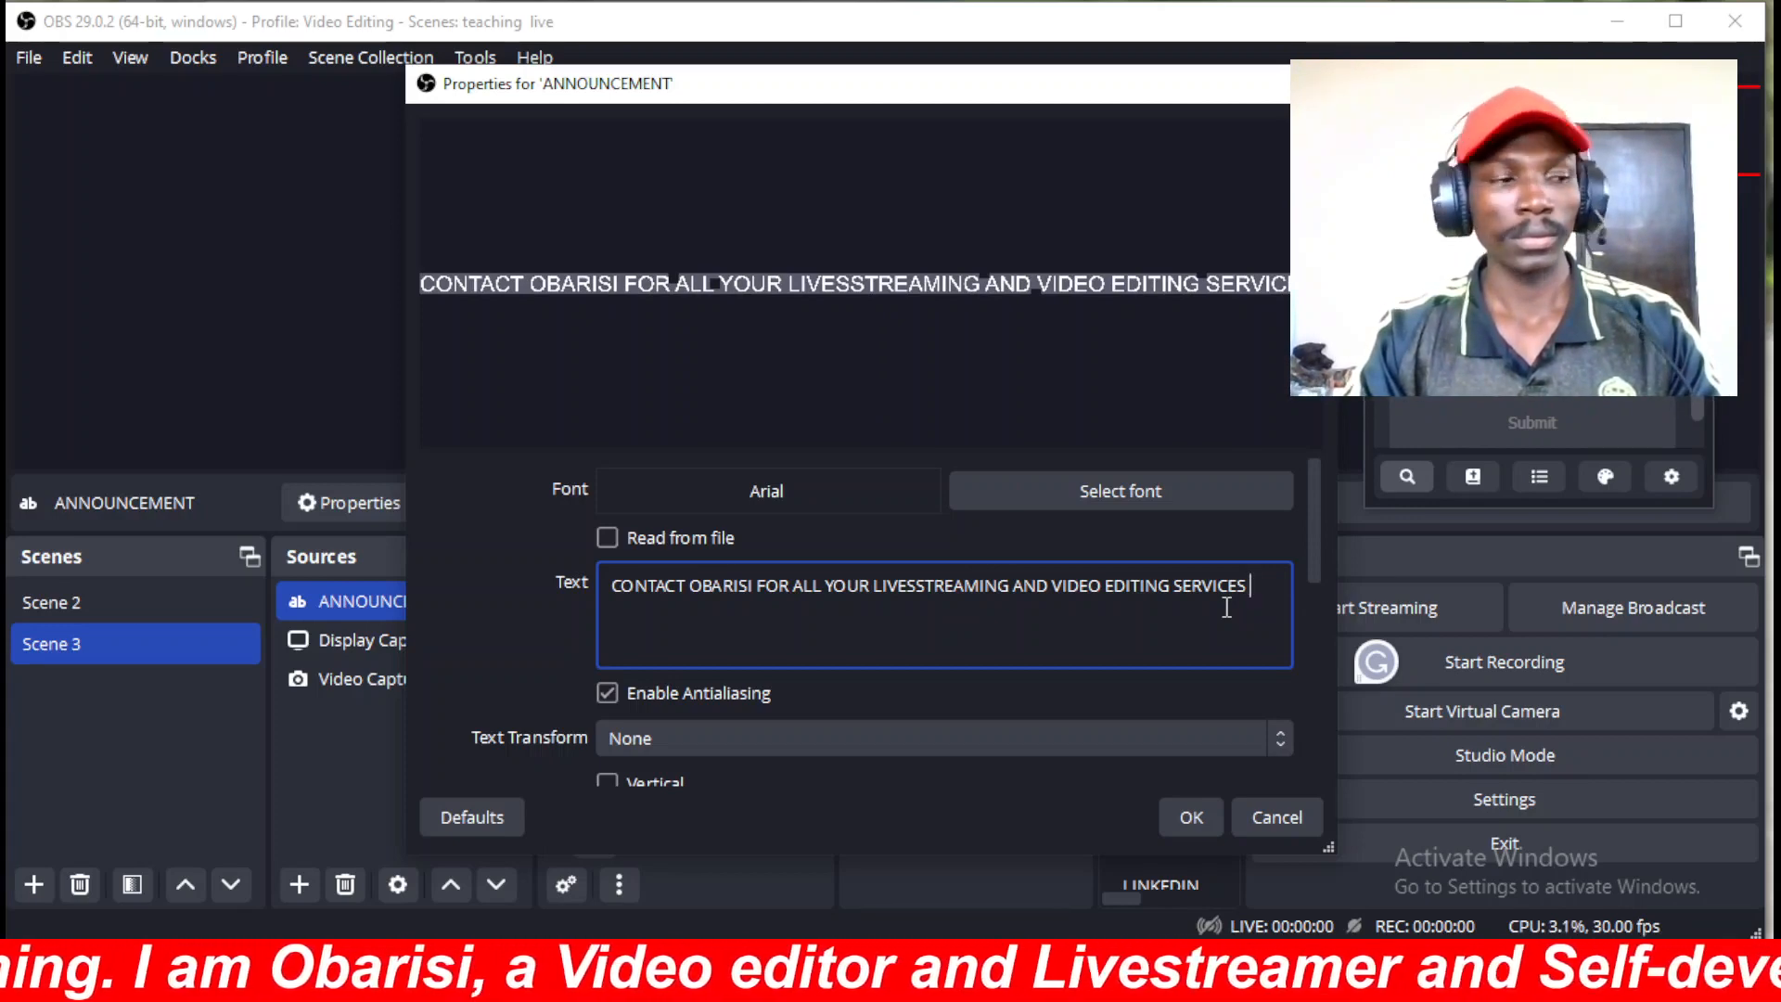
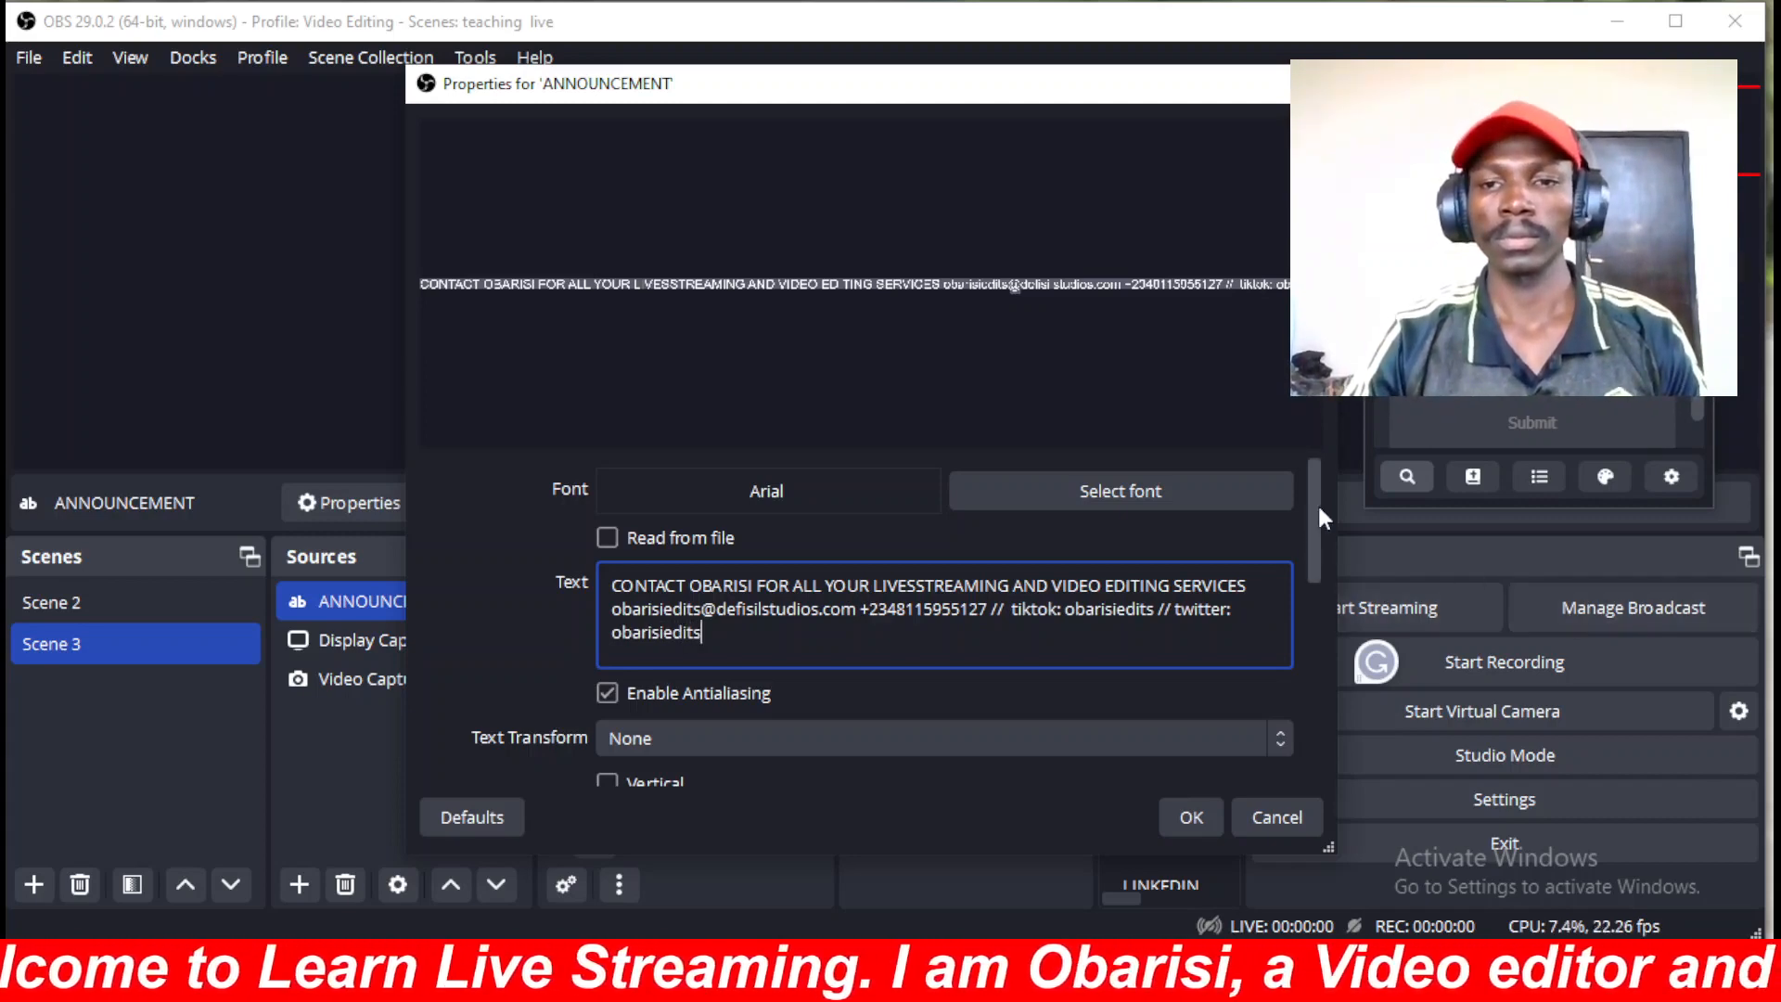
Set the ANNOUNCEMENT text colour to the pure blue swatch #0000ff.
mouse_move(1317, 503)
mouse_down()
mouse_move(1321, 562)
mouse_move(1316, 522)
mouse_up()
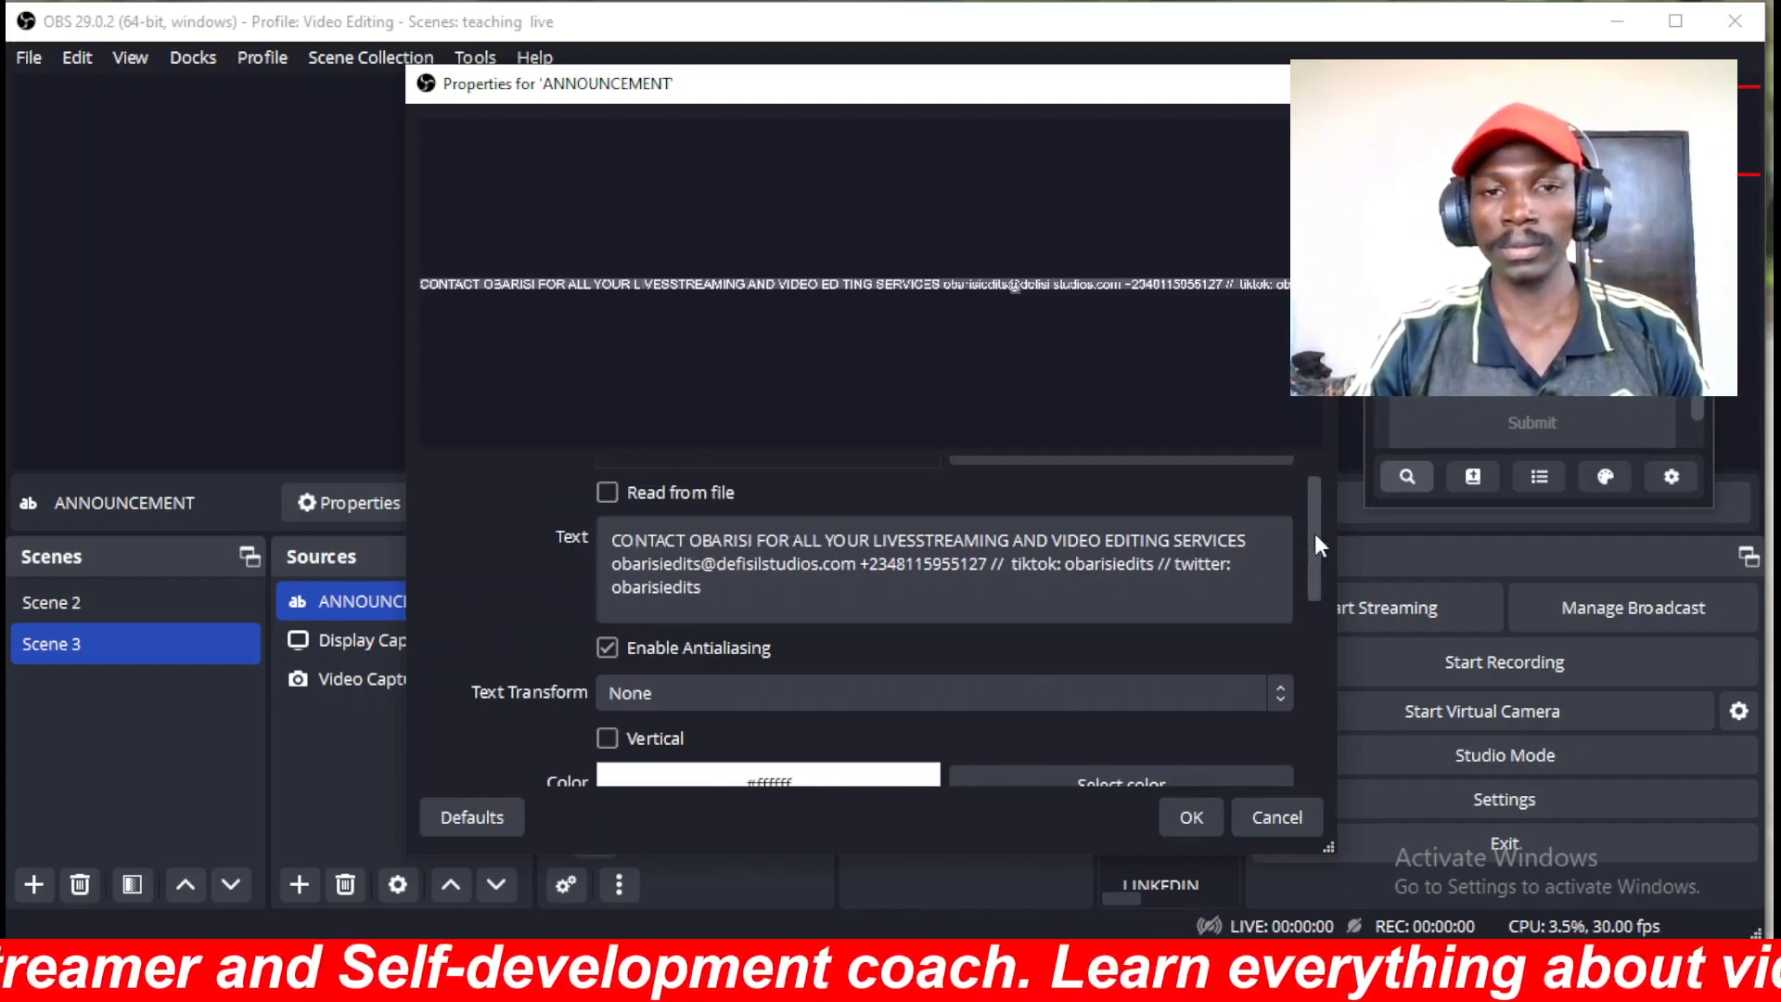
drag(1315, 533, 1313, 591)
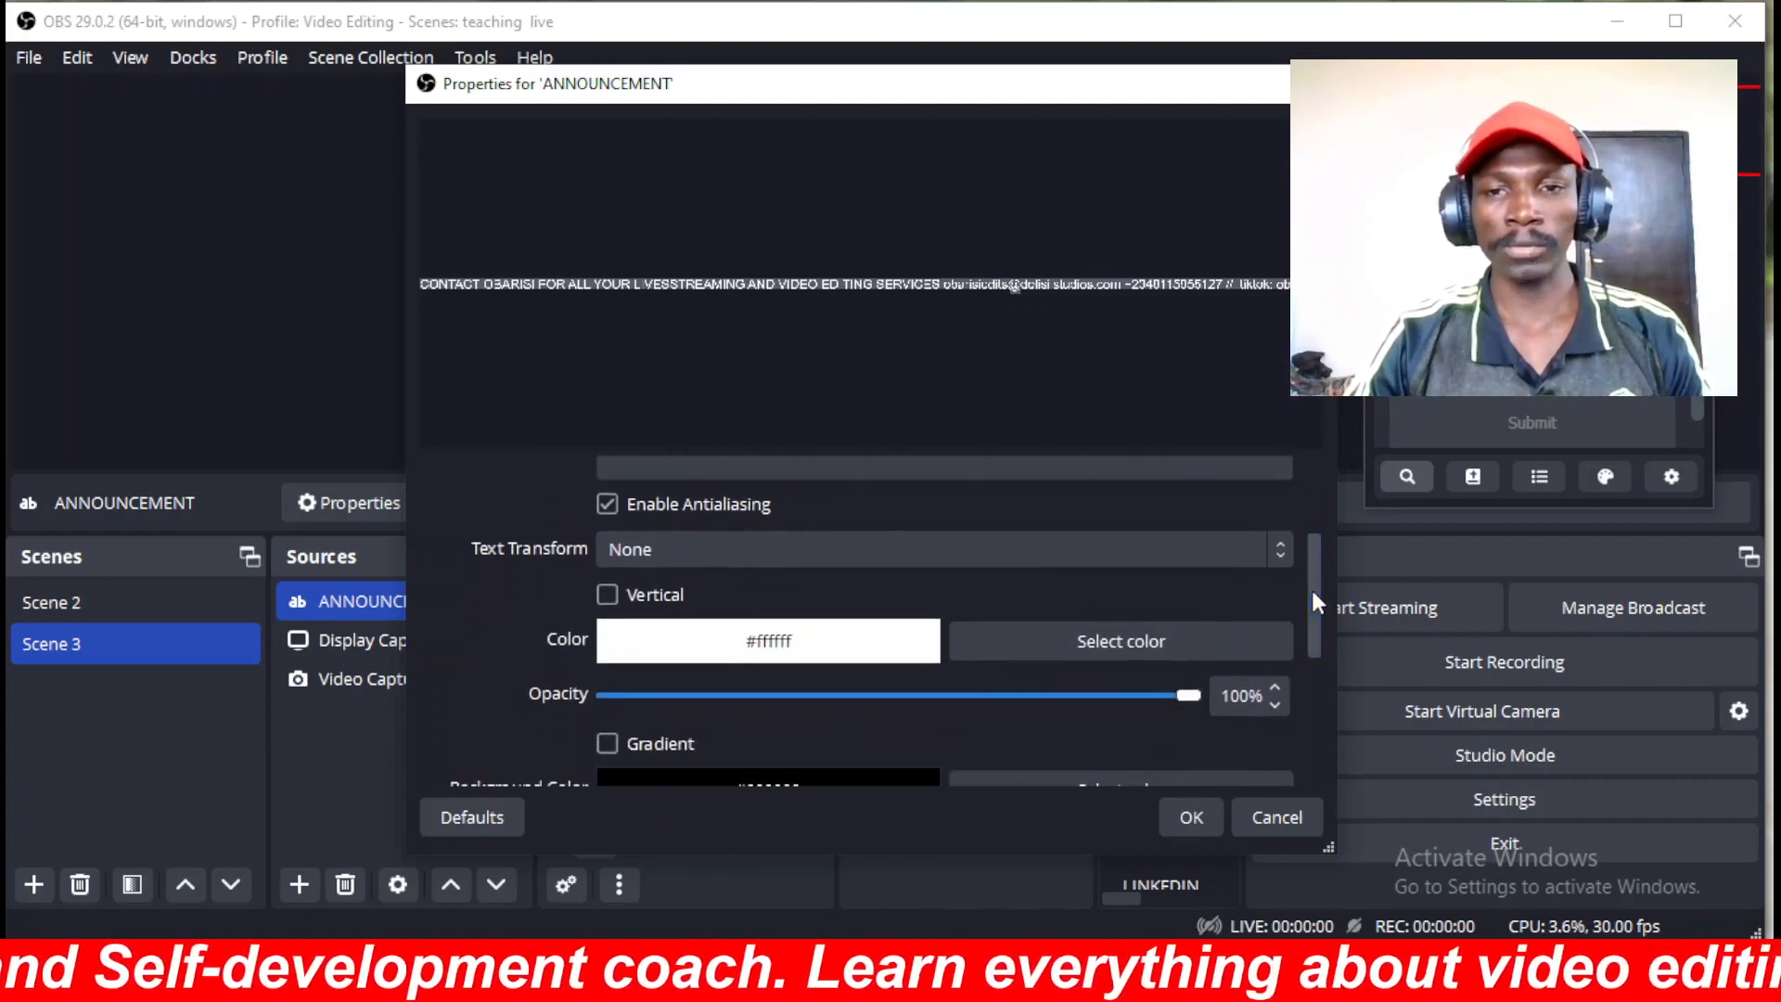
click(1121, 640)
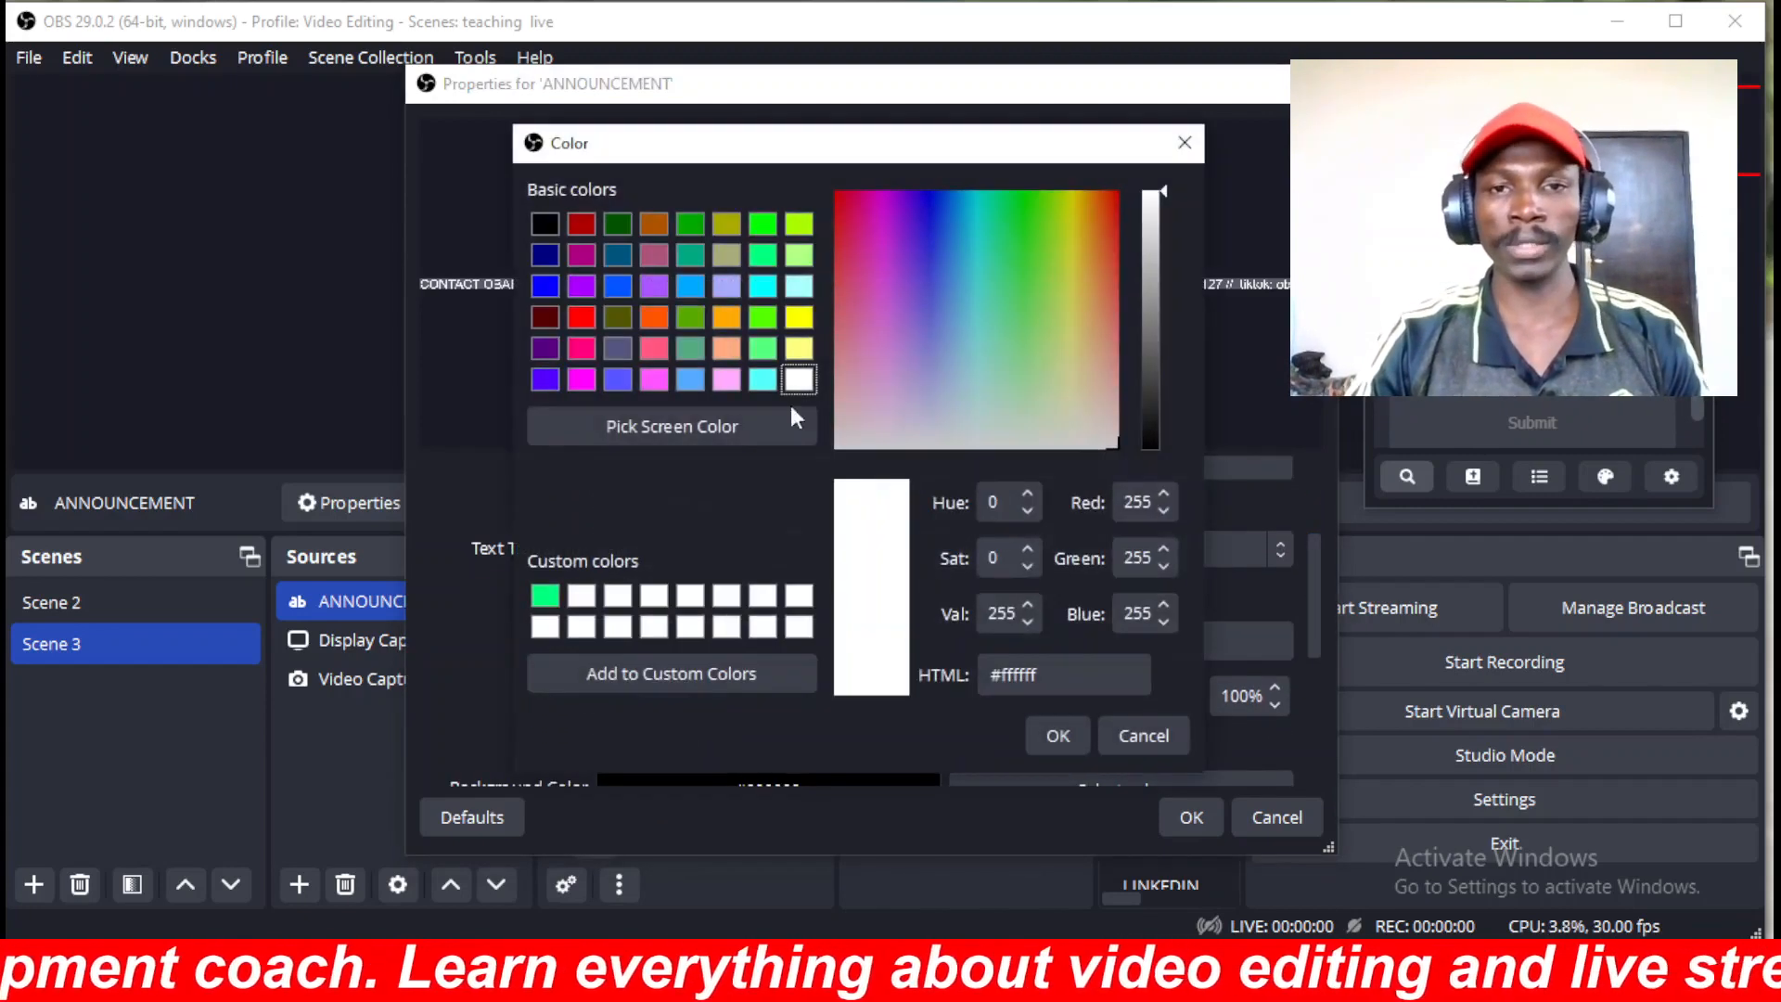
click(545, 288)
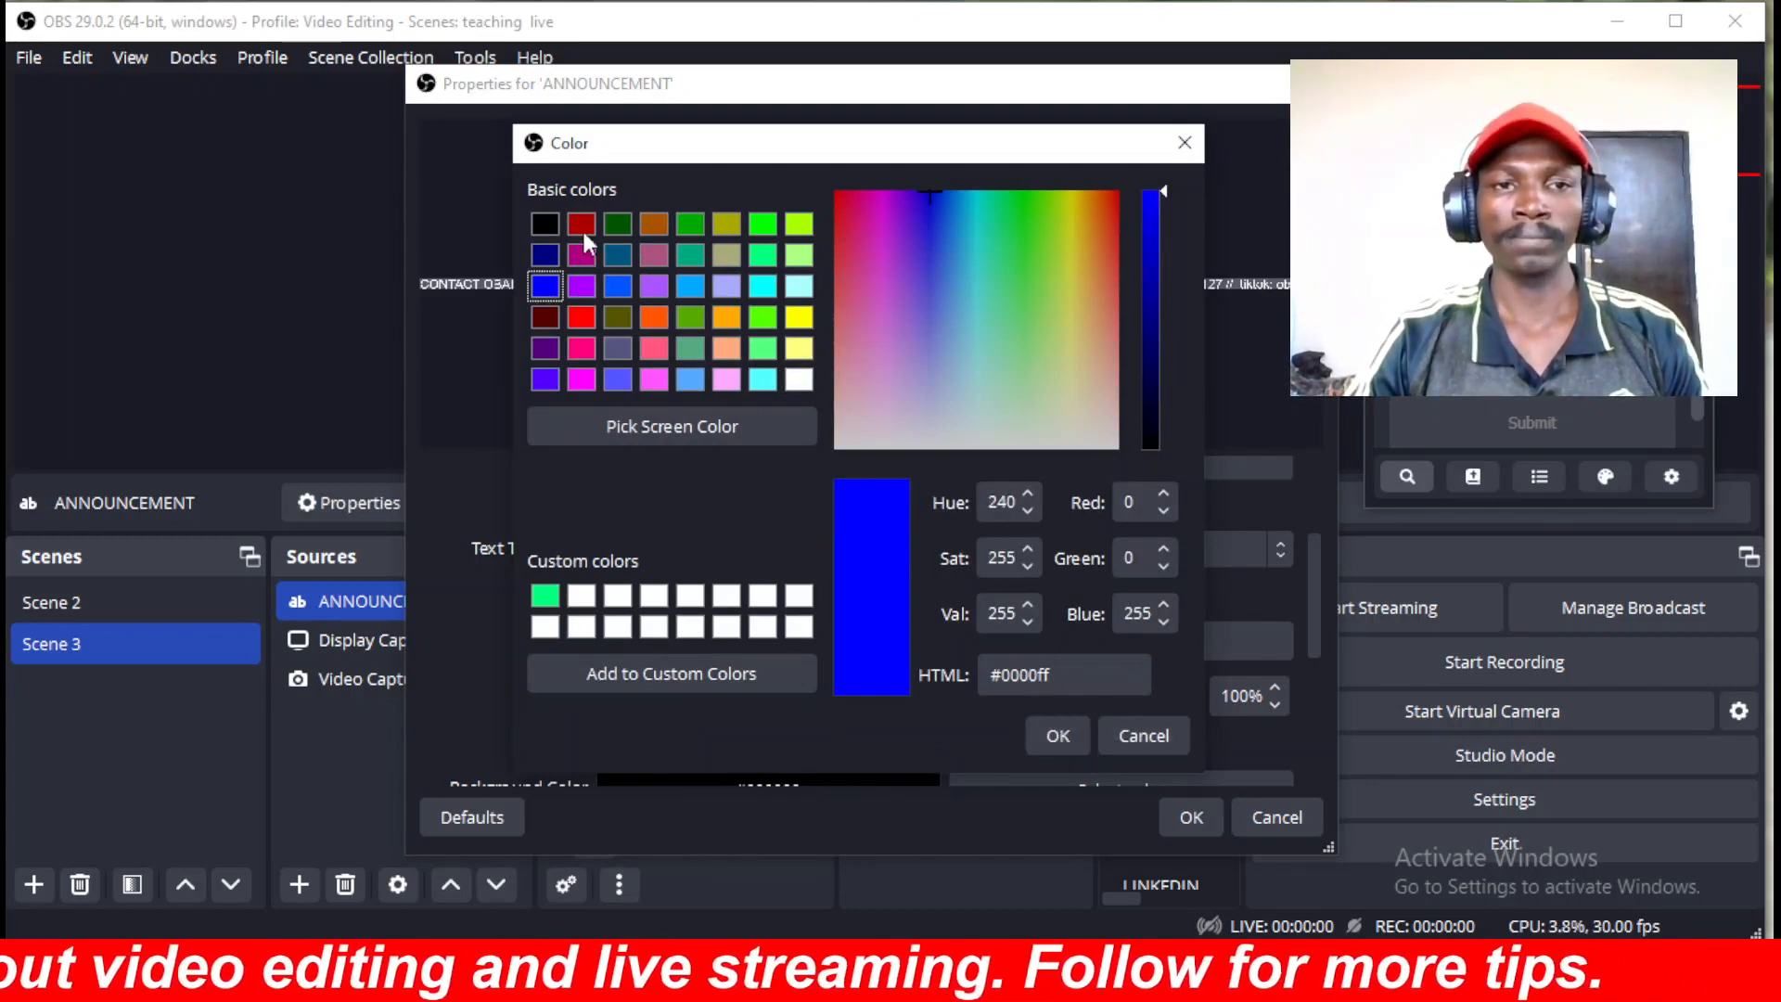
click(582, 318)
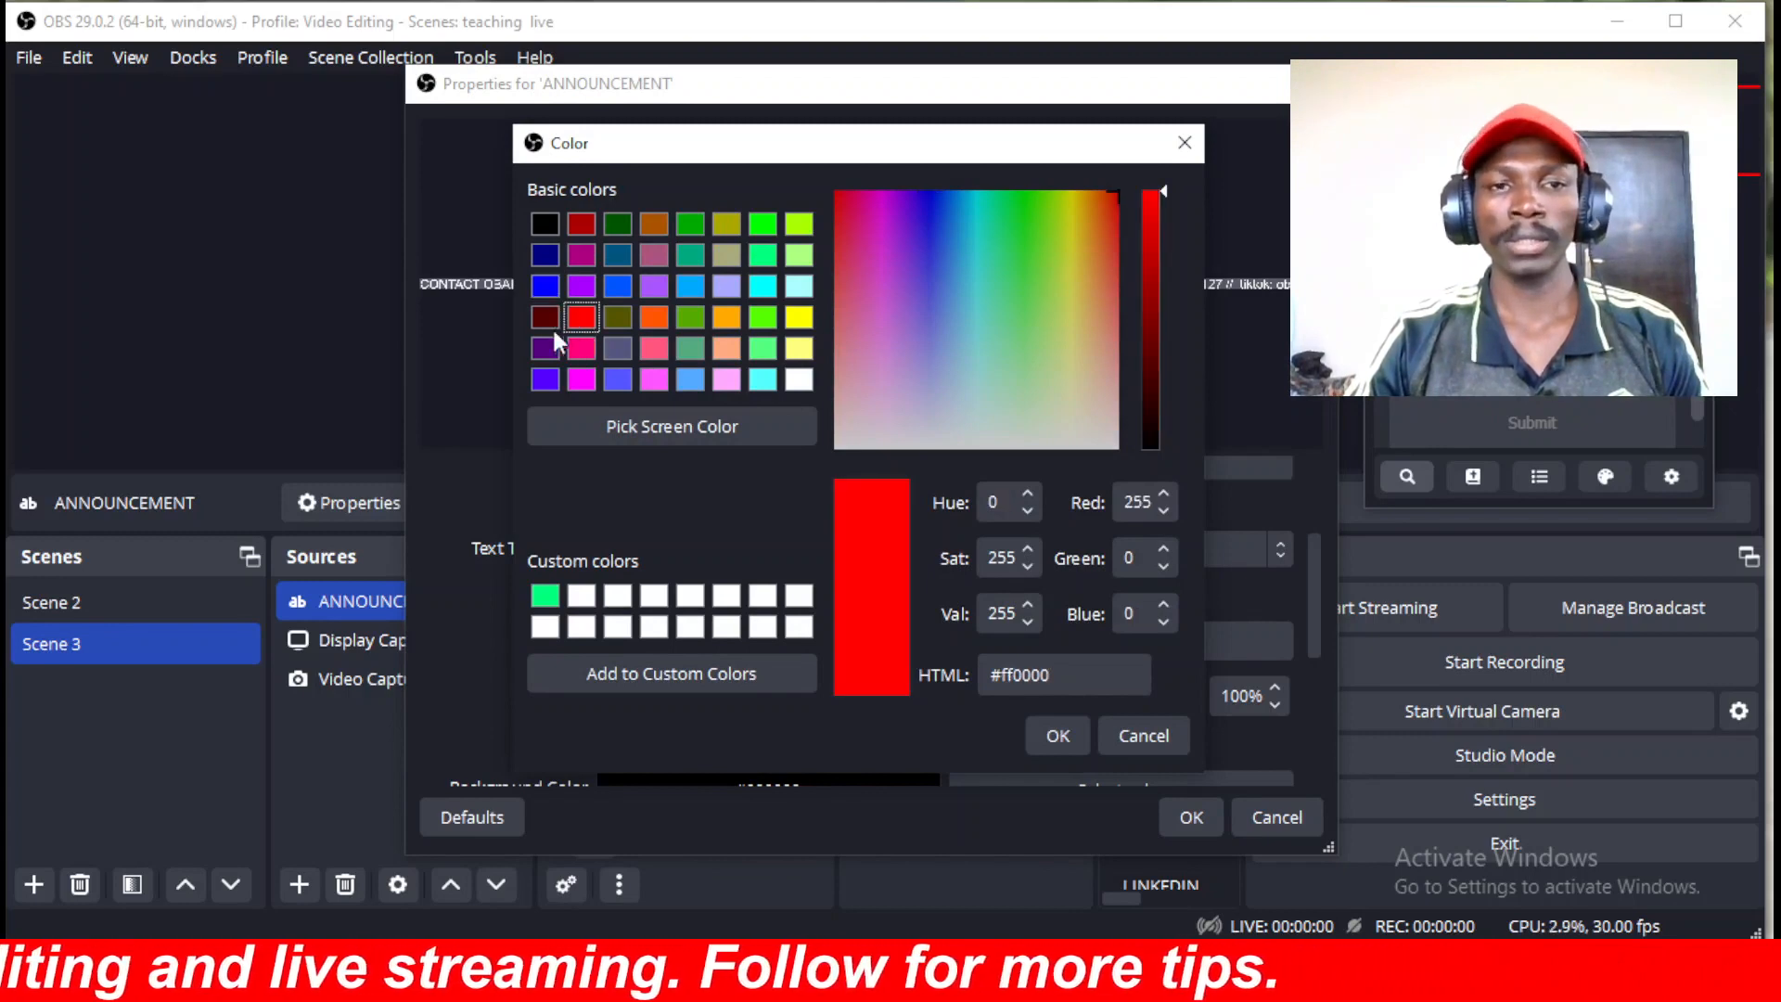
click(545, 288)
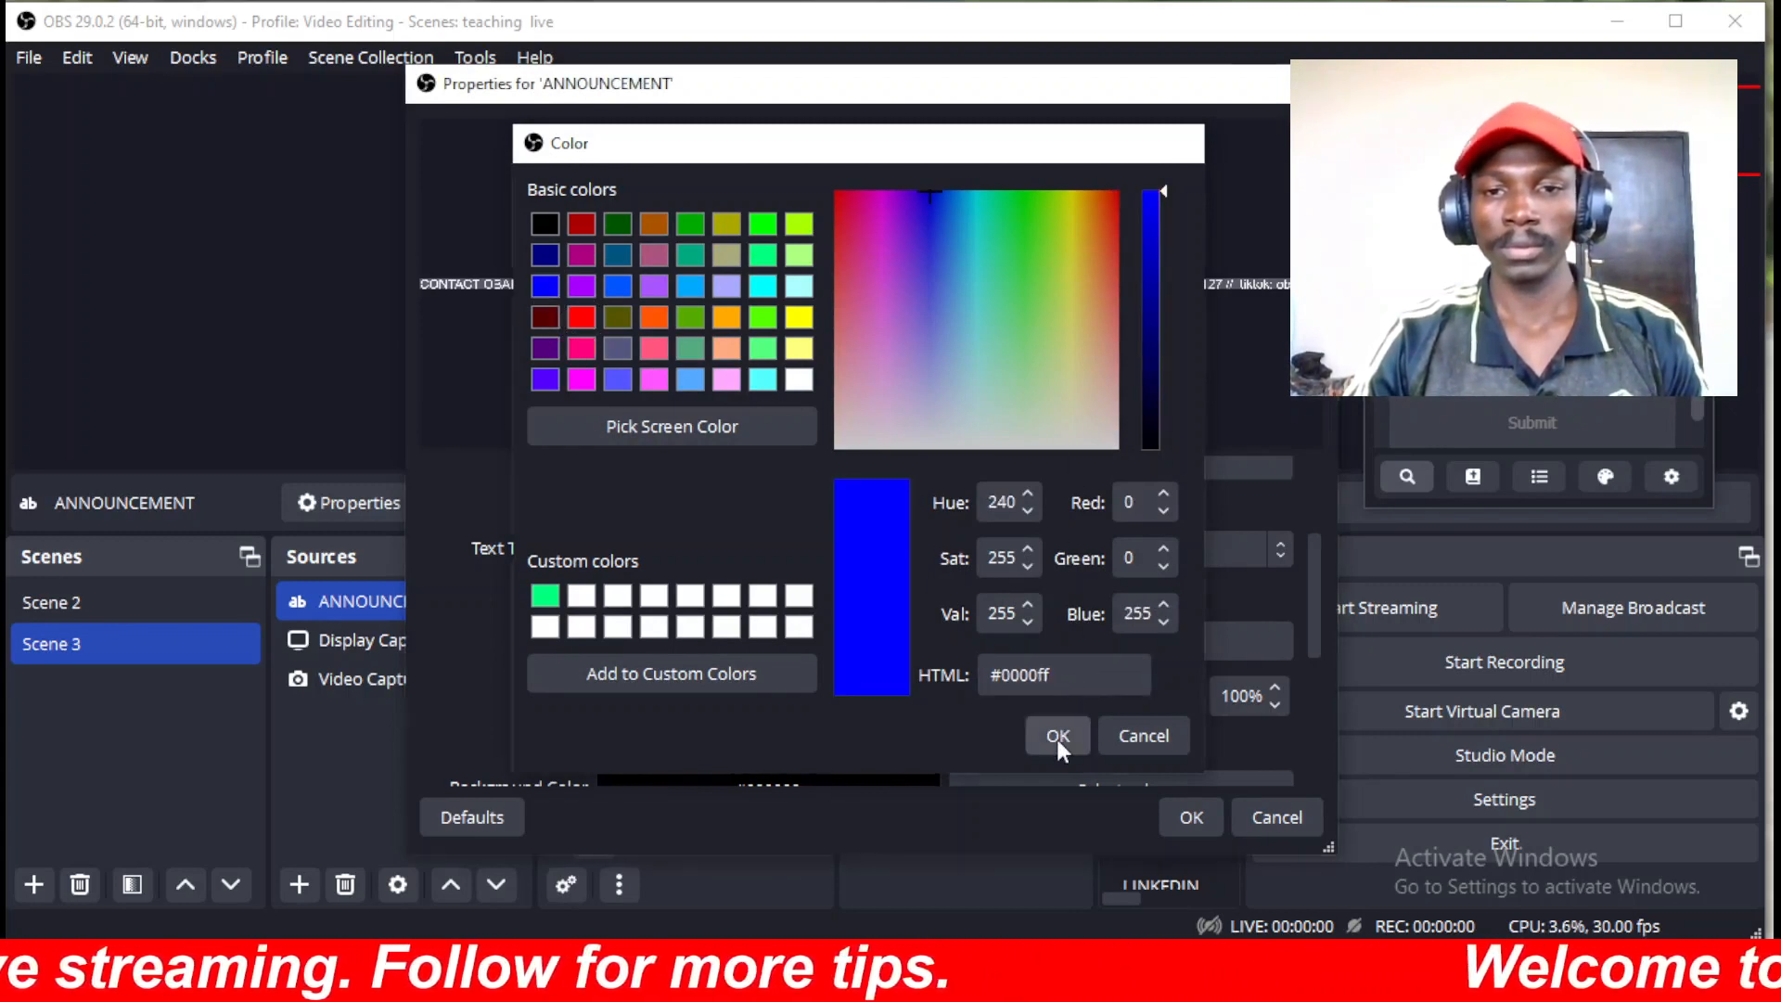
click(1057, 737)
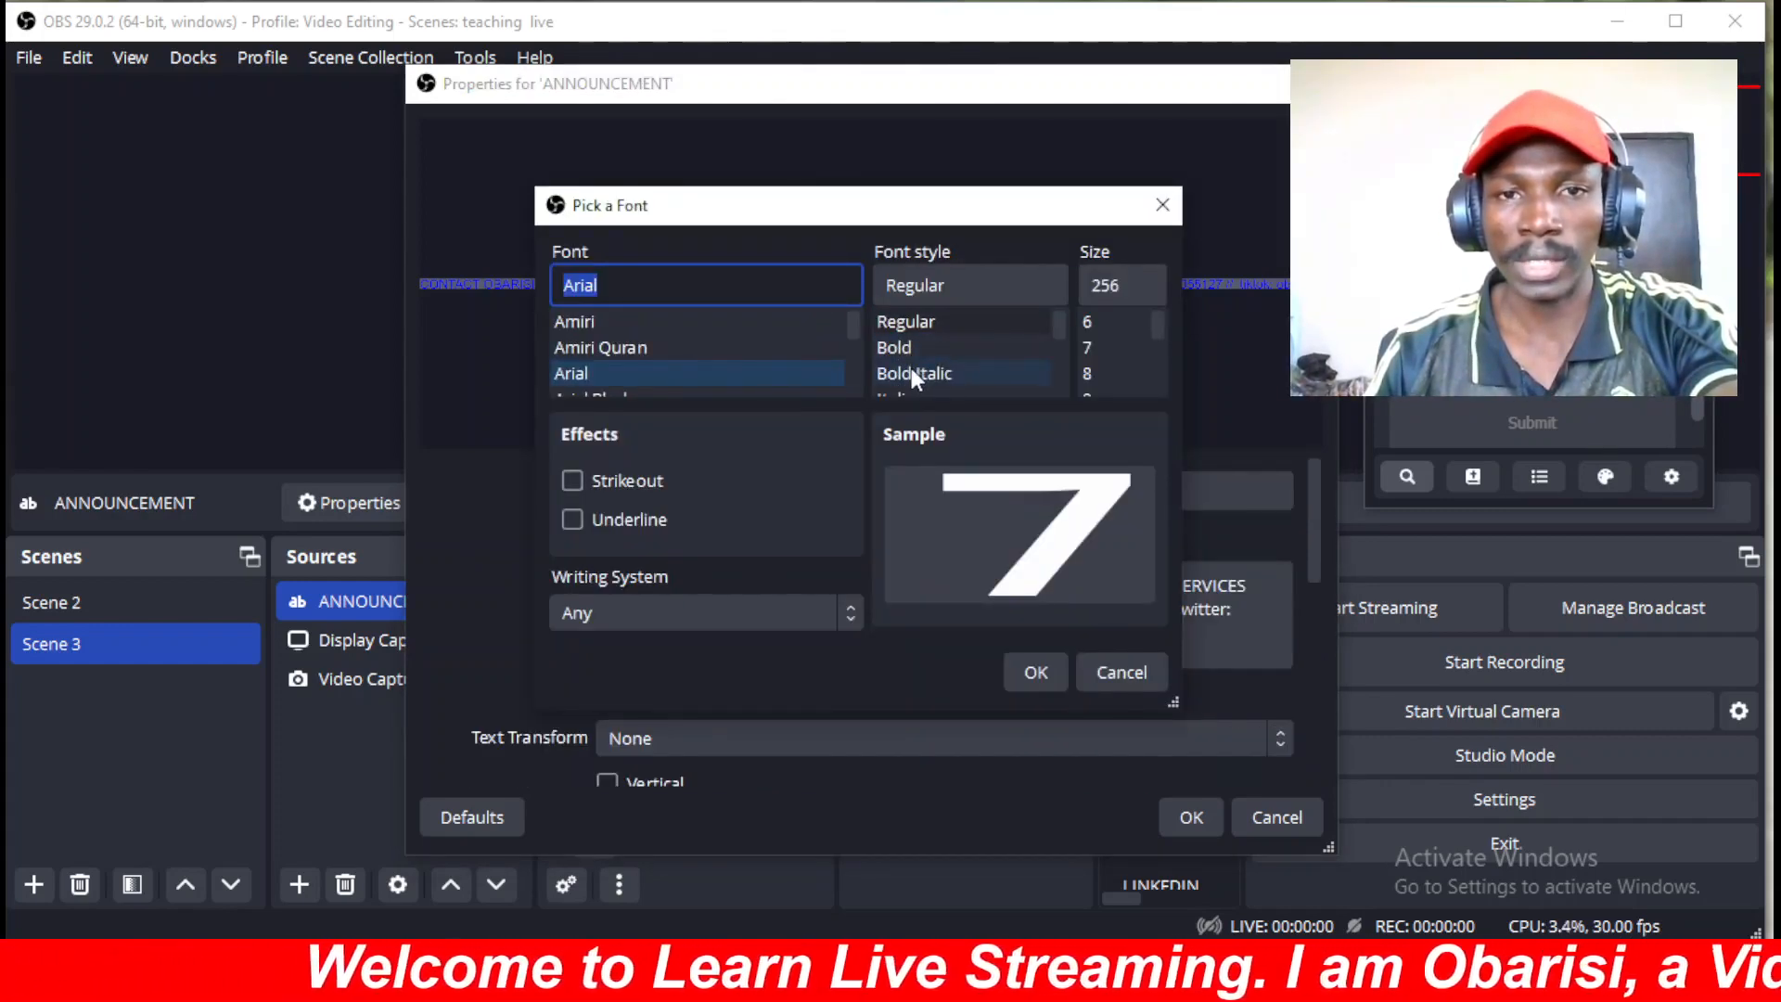
Set the ANNOUNCEMENT font to Arial Bold Italic, size 256, and close the properties.
click(909, 369)
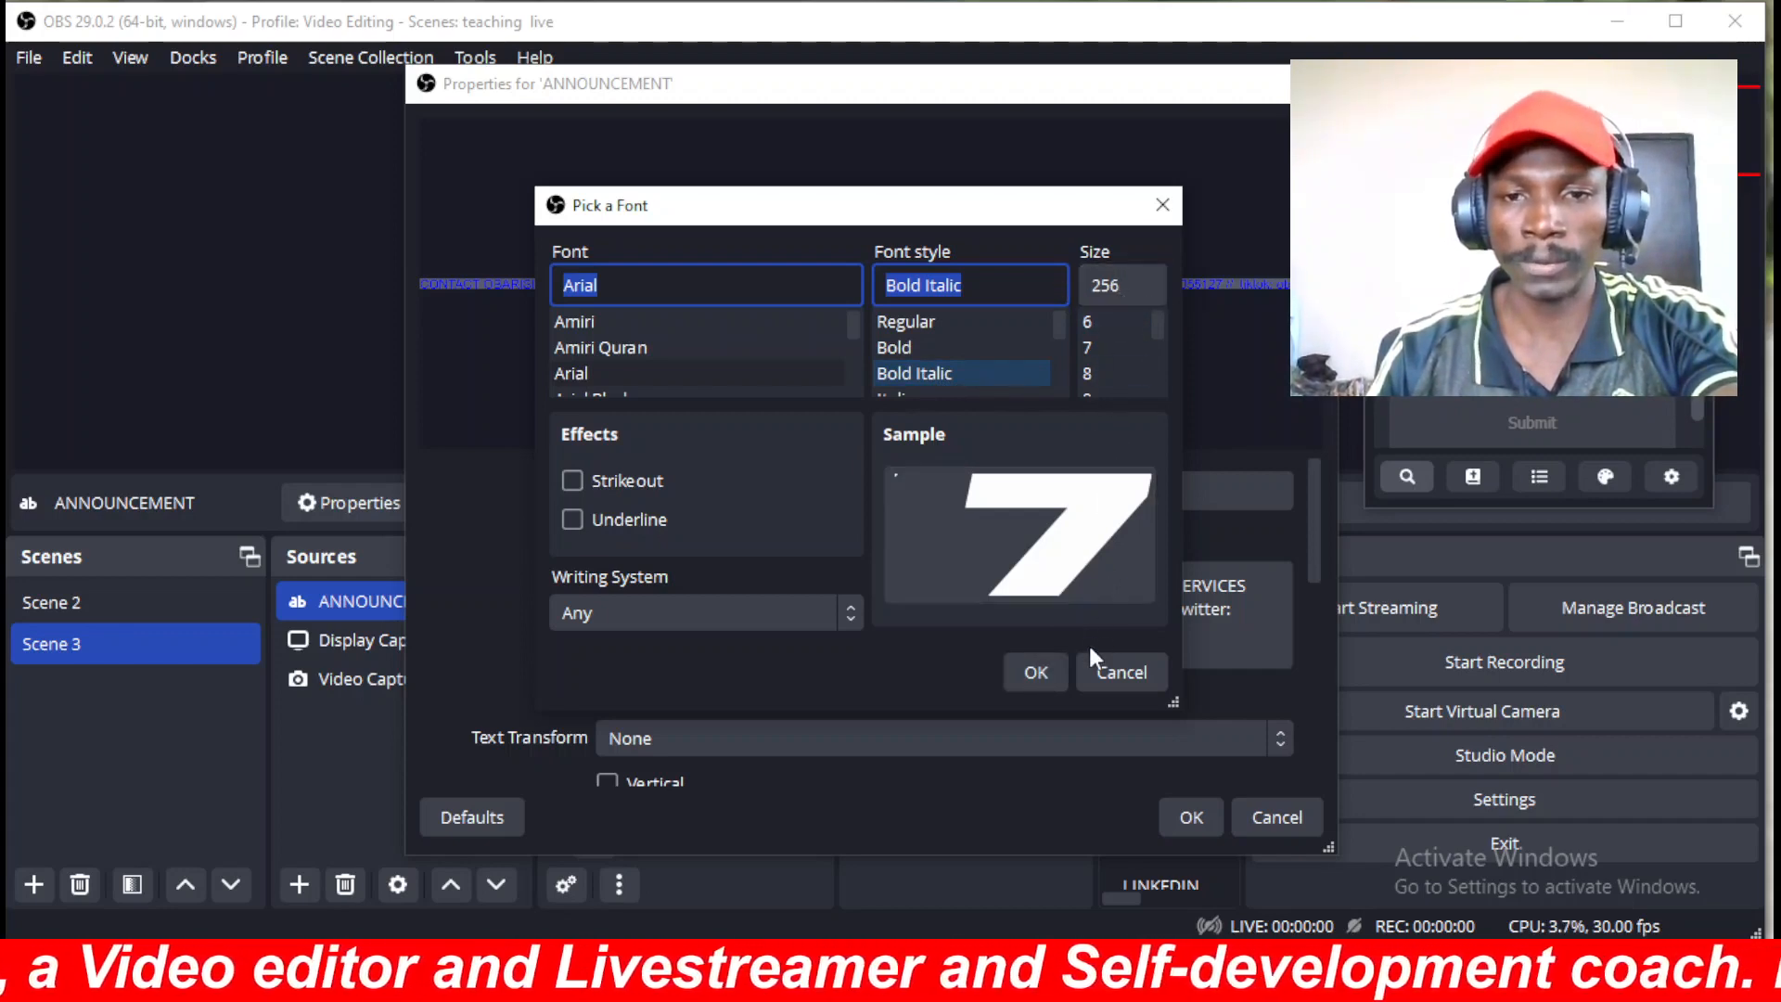
click(1036, 671)
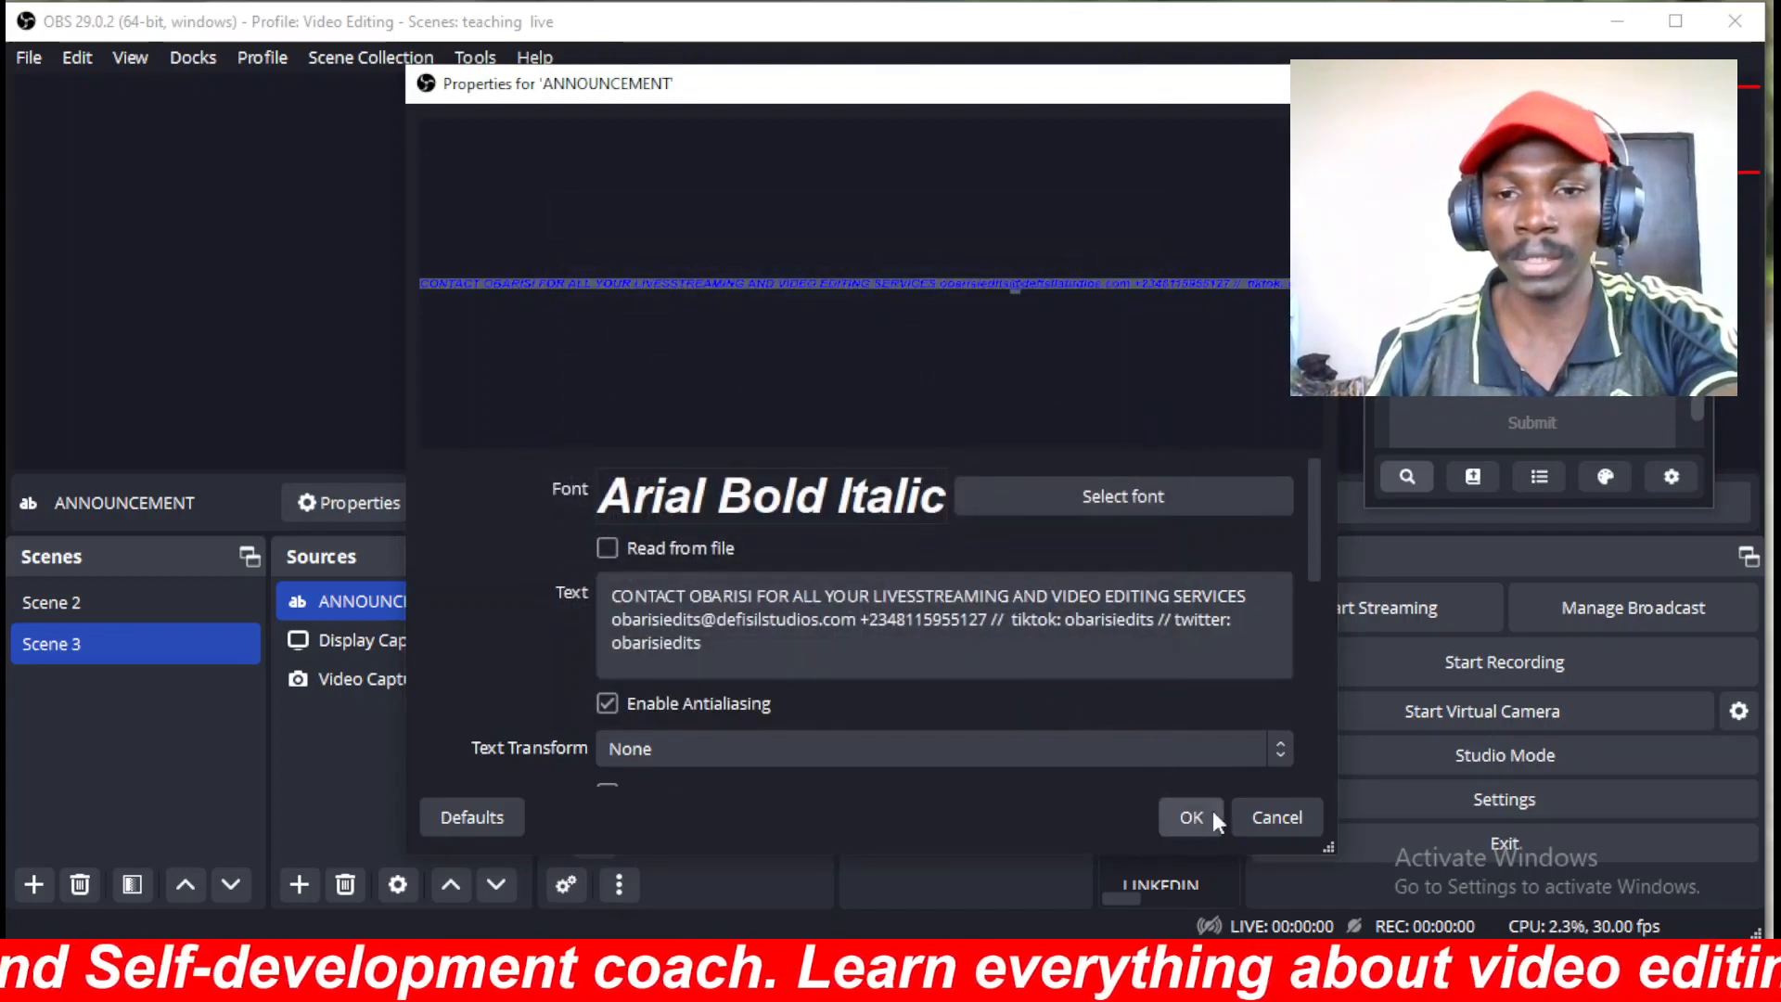
drag(1309, 508, 1310, 579)
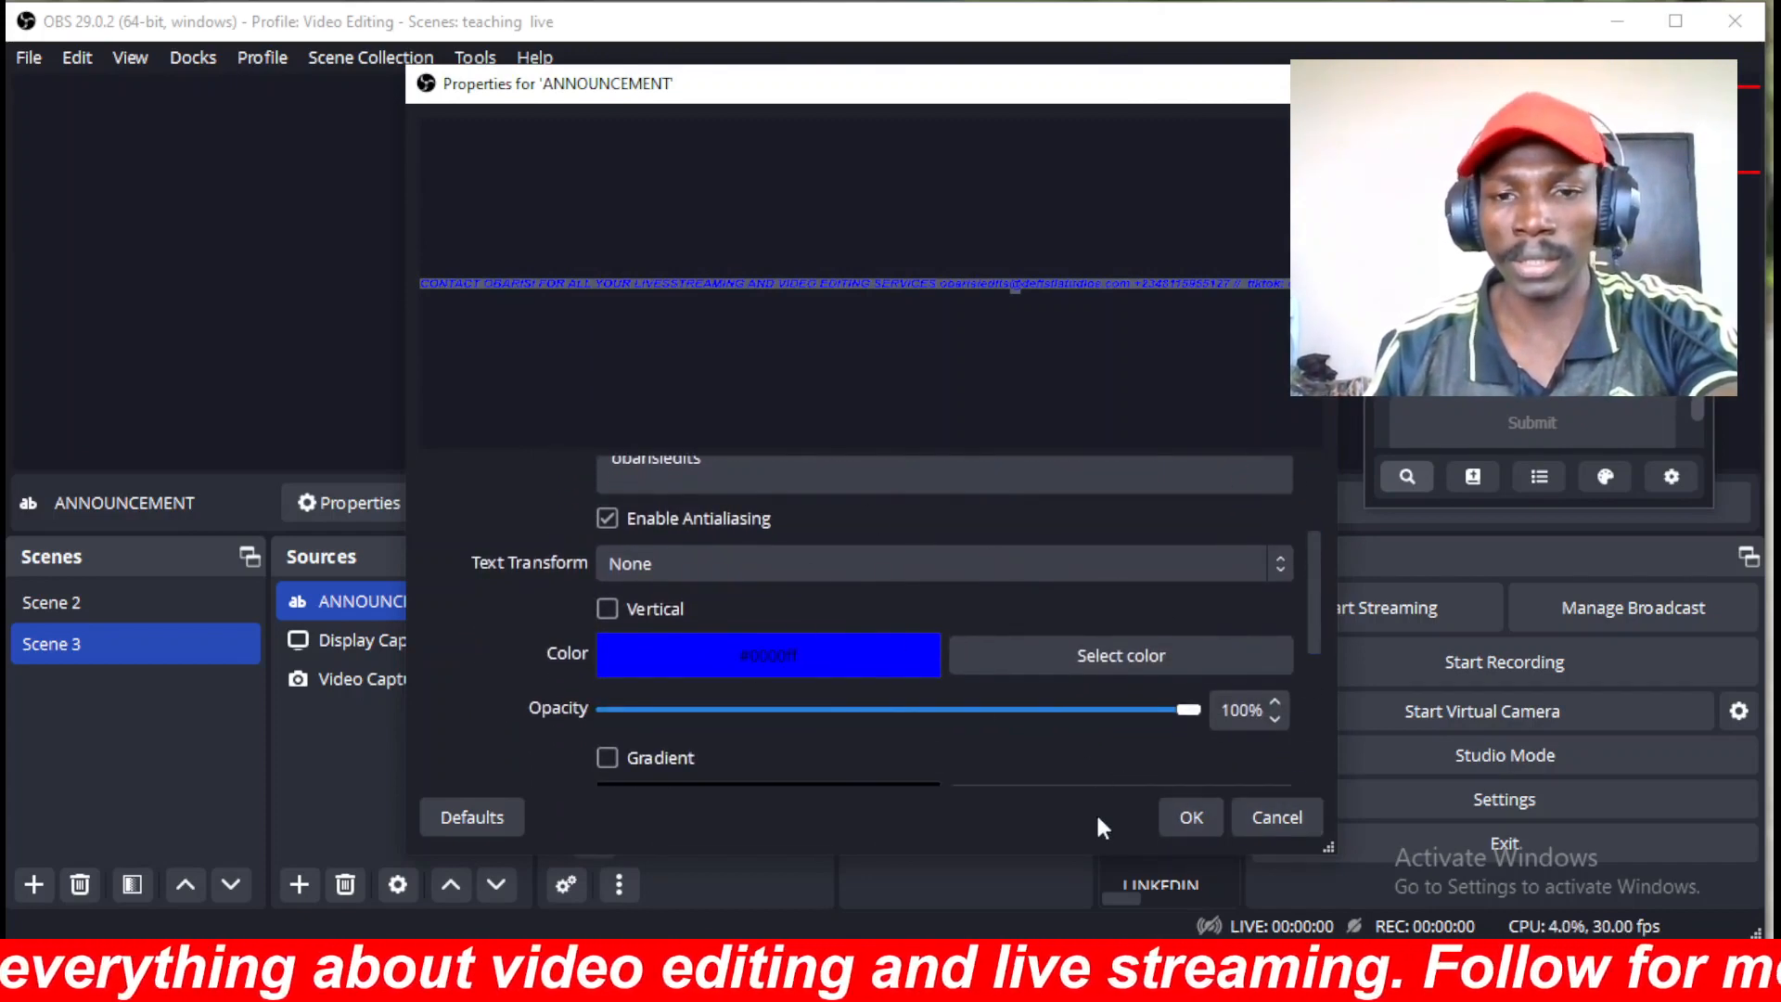
click(1191, 818)
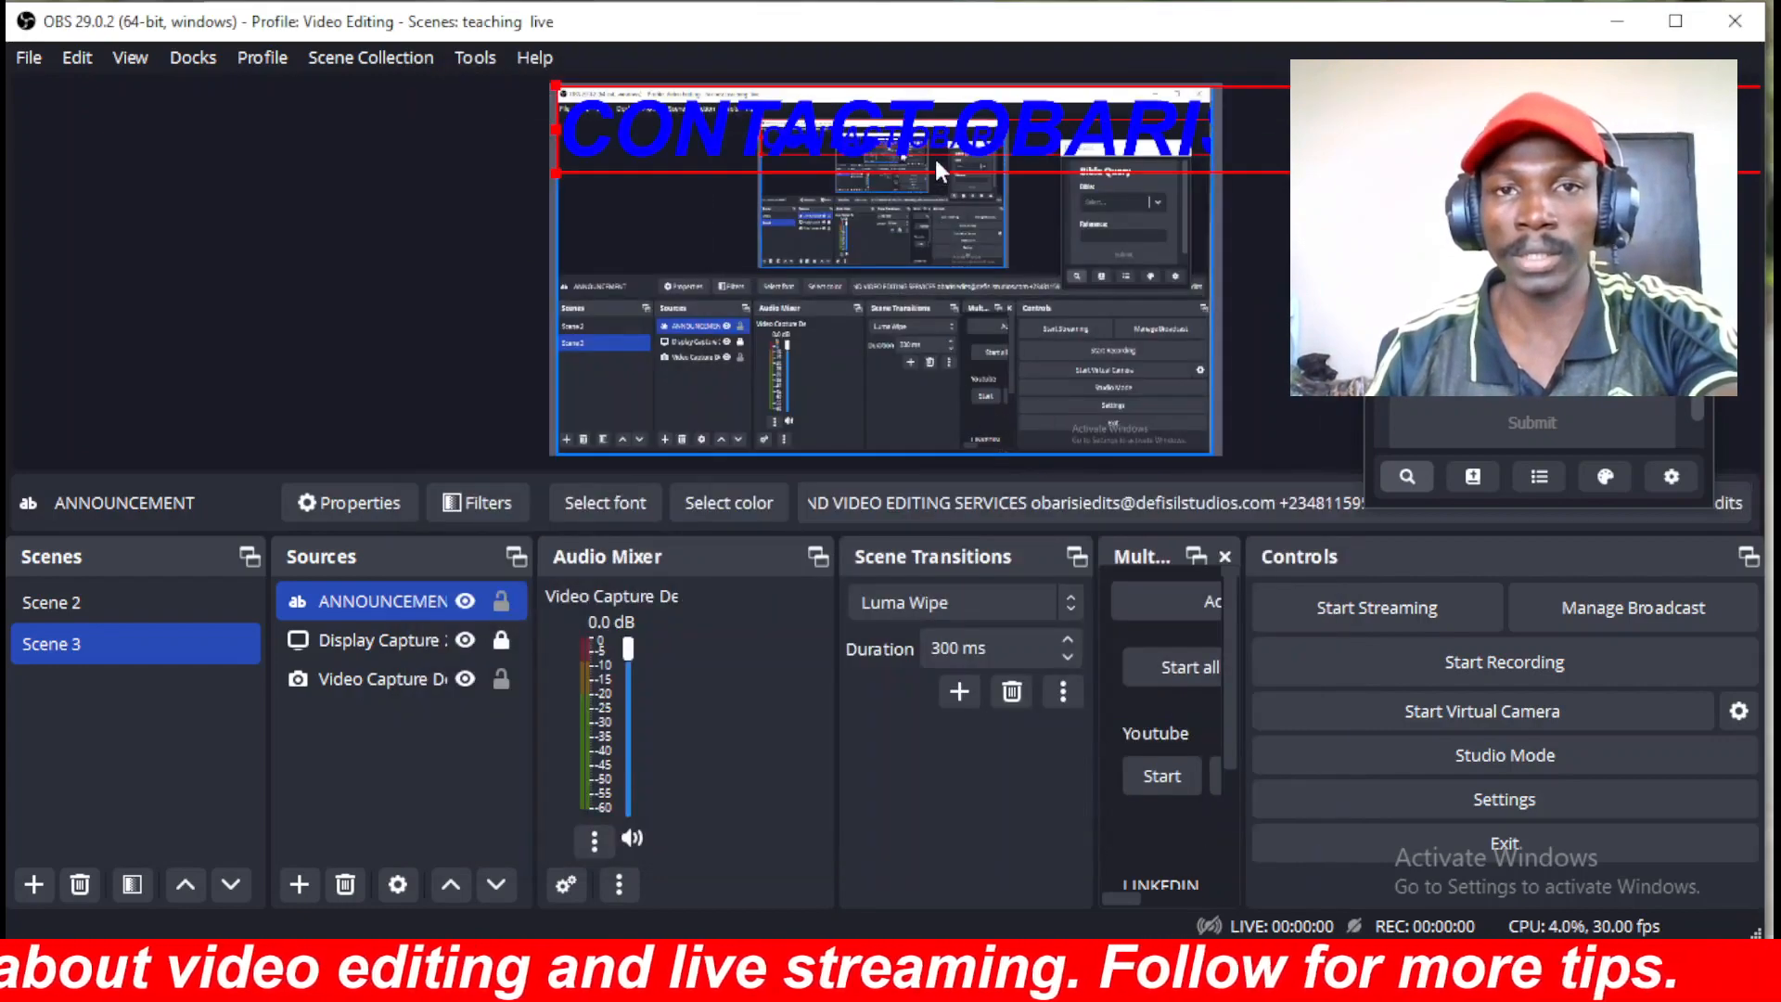
Drag the blue ANNOUNCEMENT text near the canvas bottom and shrink its box from the left.
drag(934, 133, 921, 383)
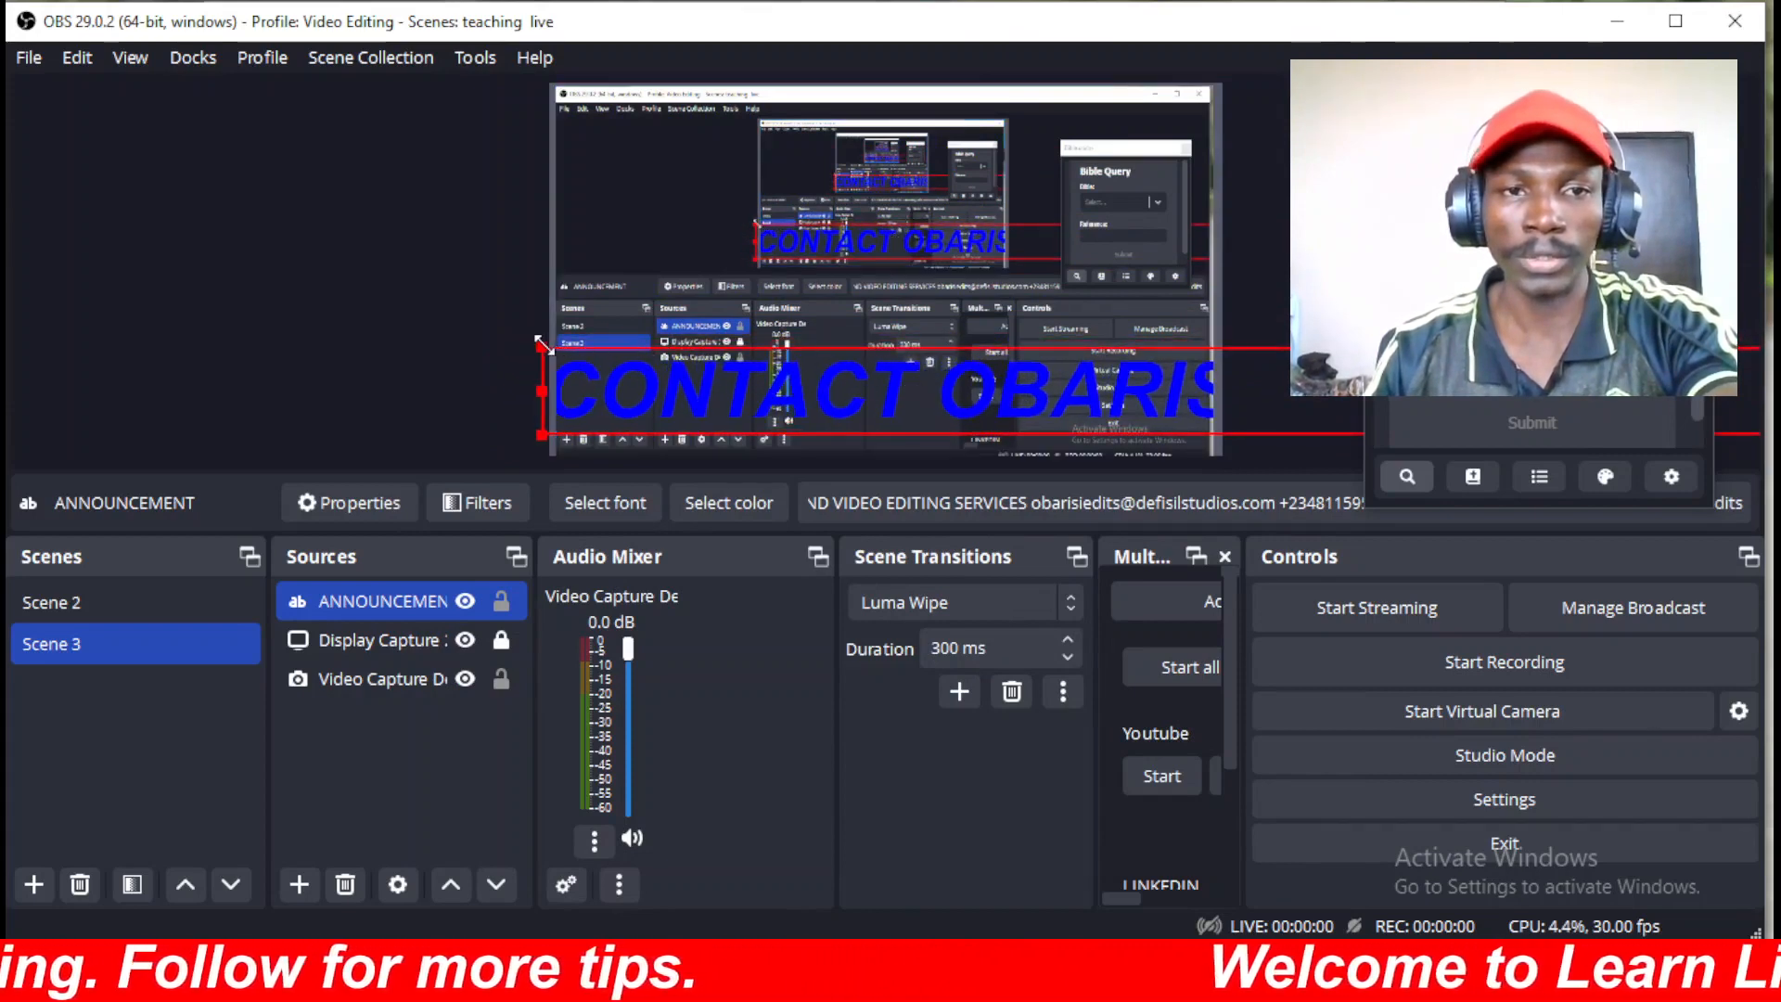
drag(540, 343, 777, 401)
click(818, 391)
drag(1162, 387, 807, 401)
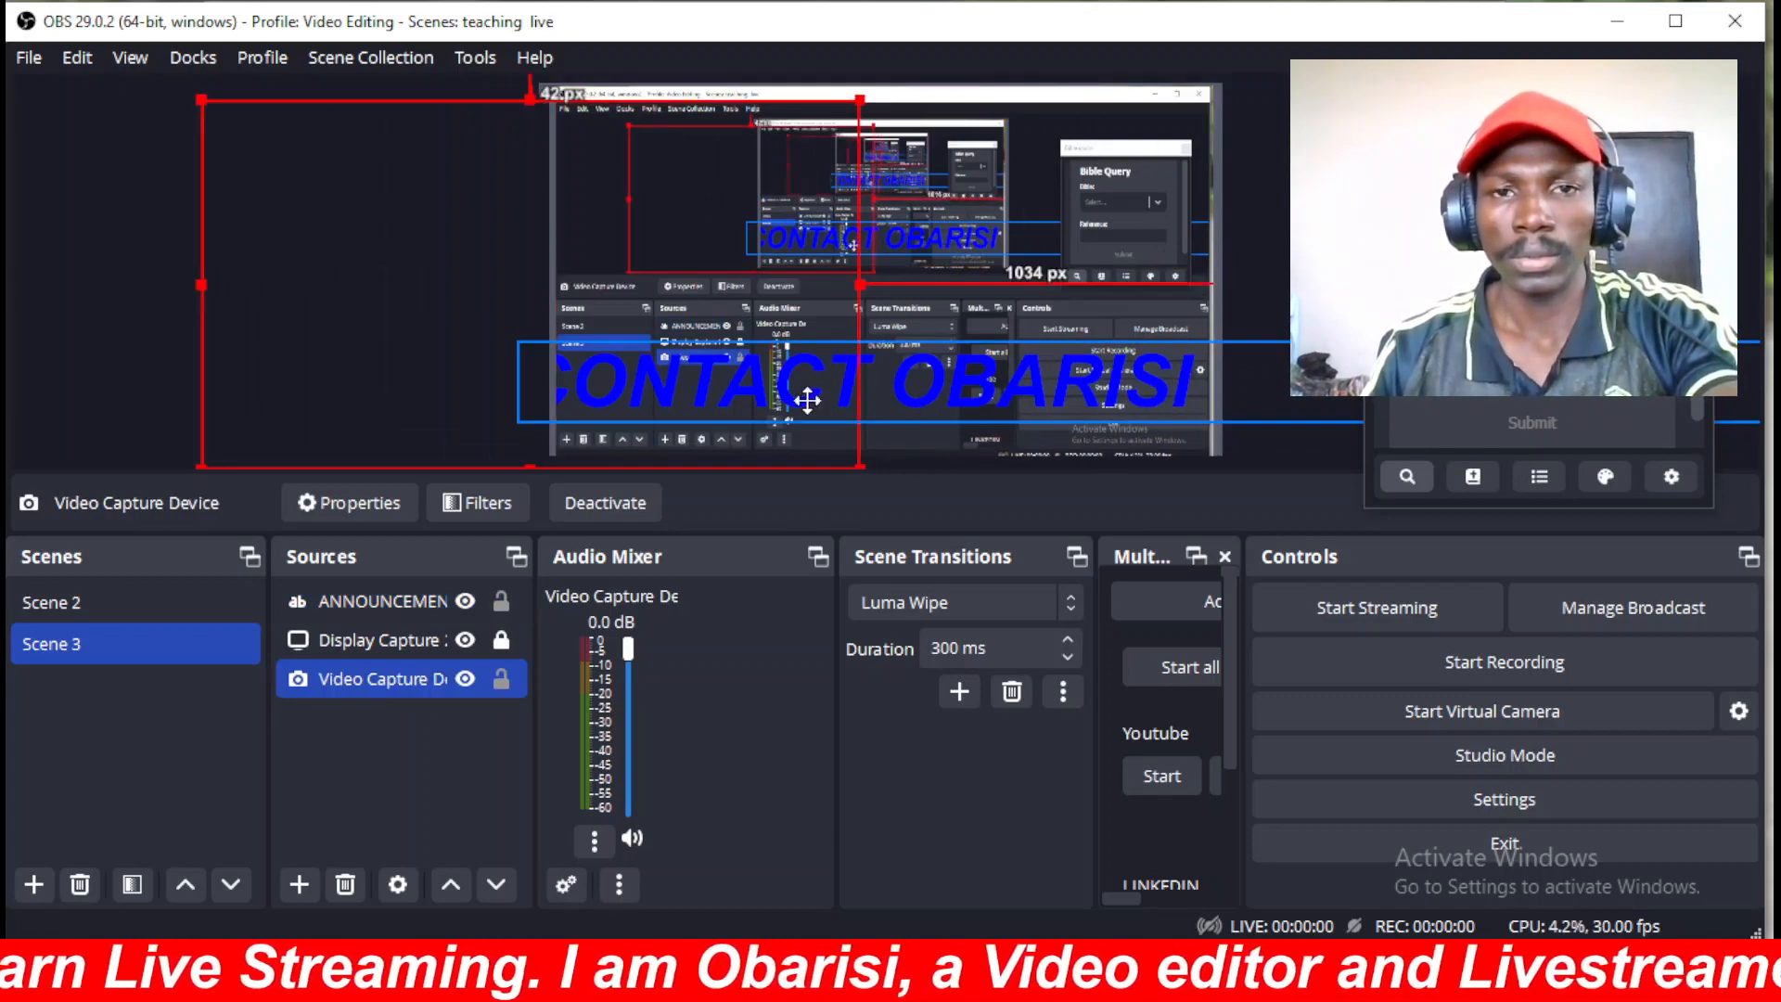
key(ctrl+z)
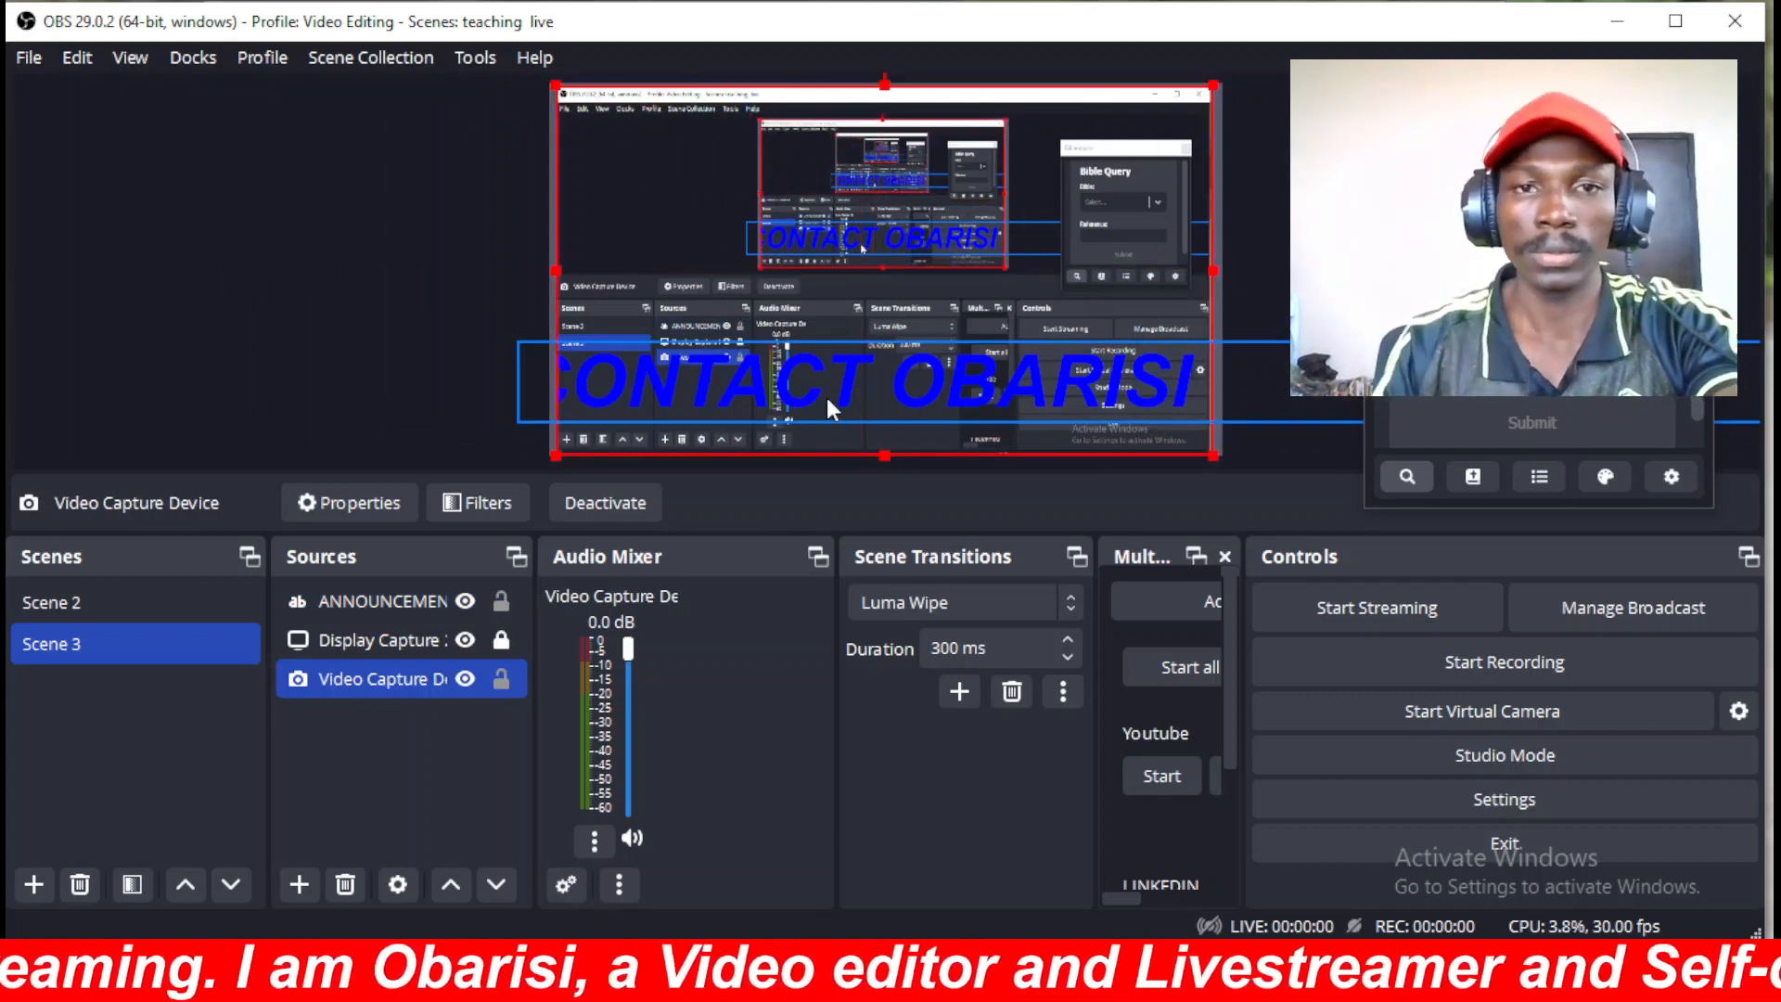
ctrl+click(451, 608)
click(470, 683)
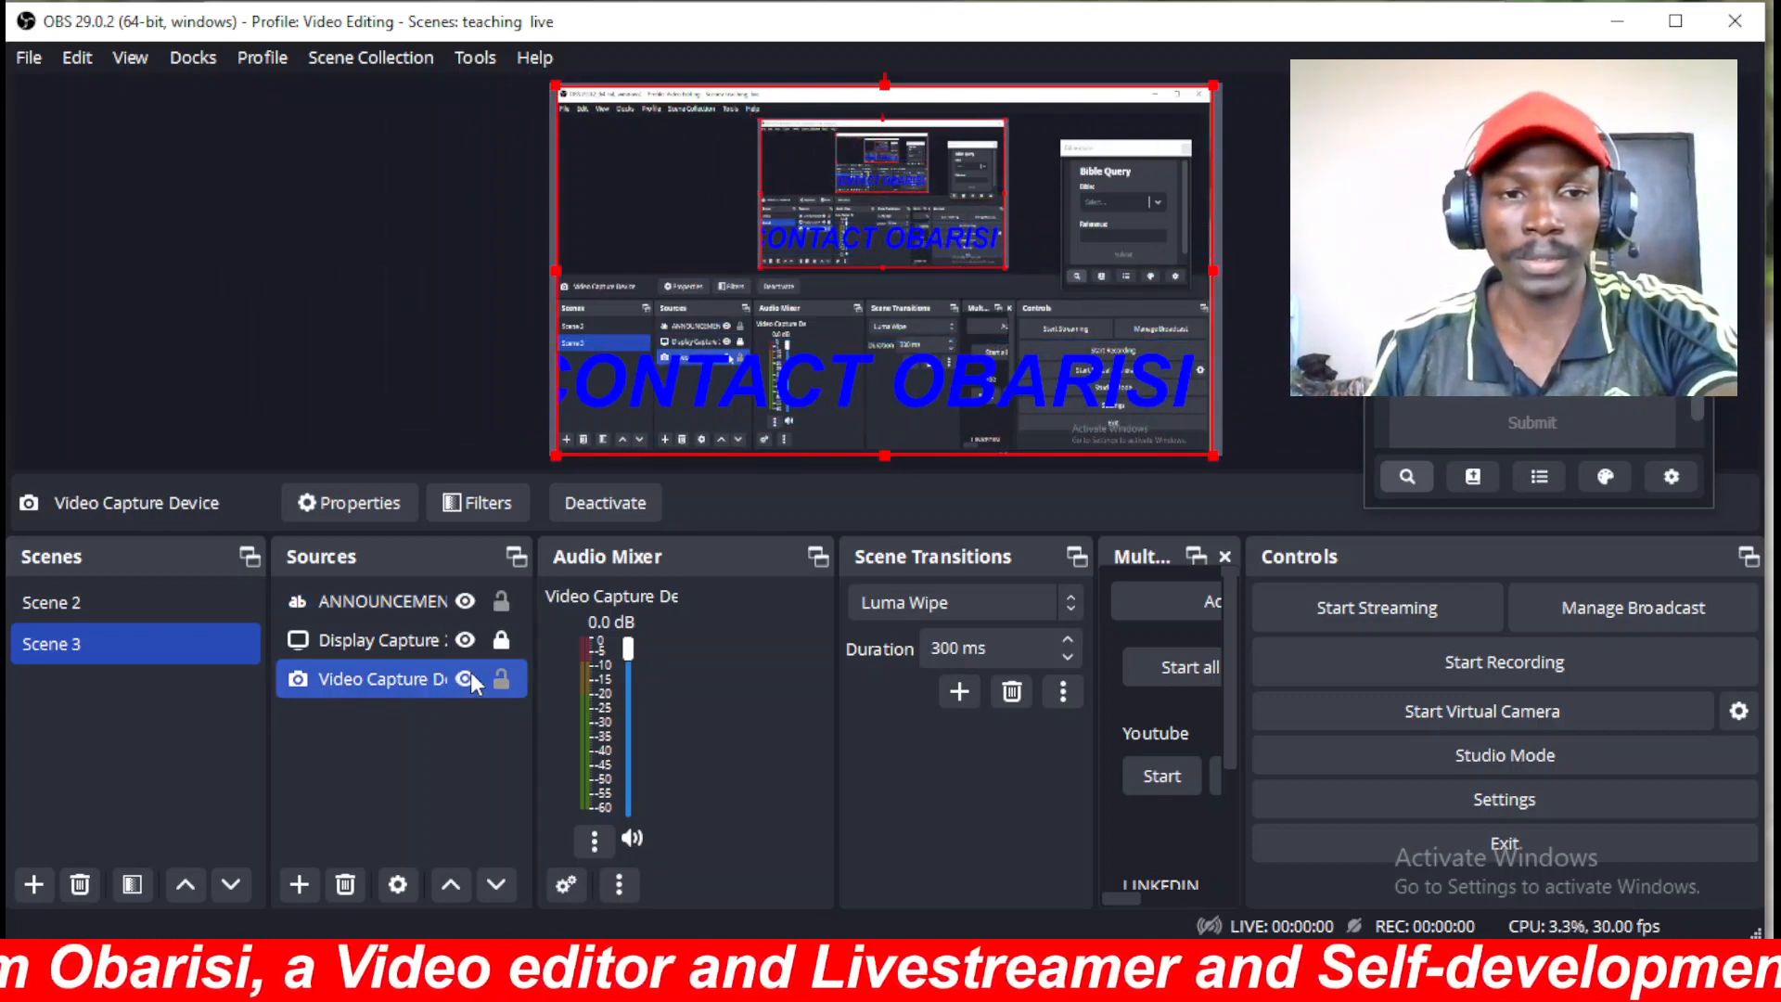
click(840, 374)
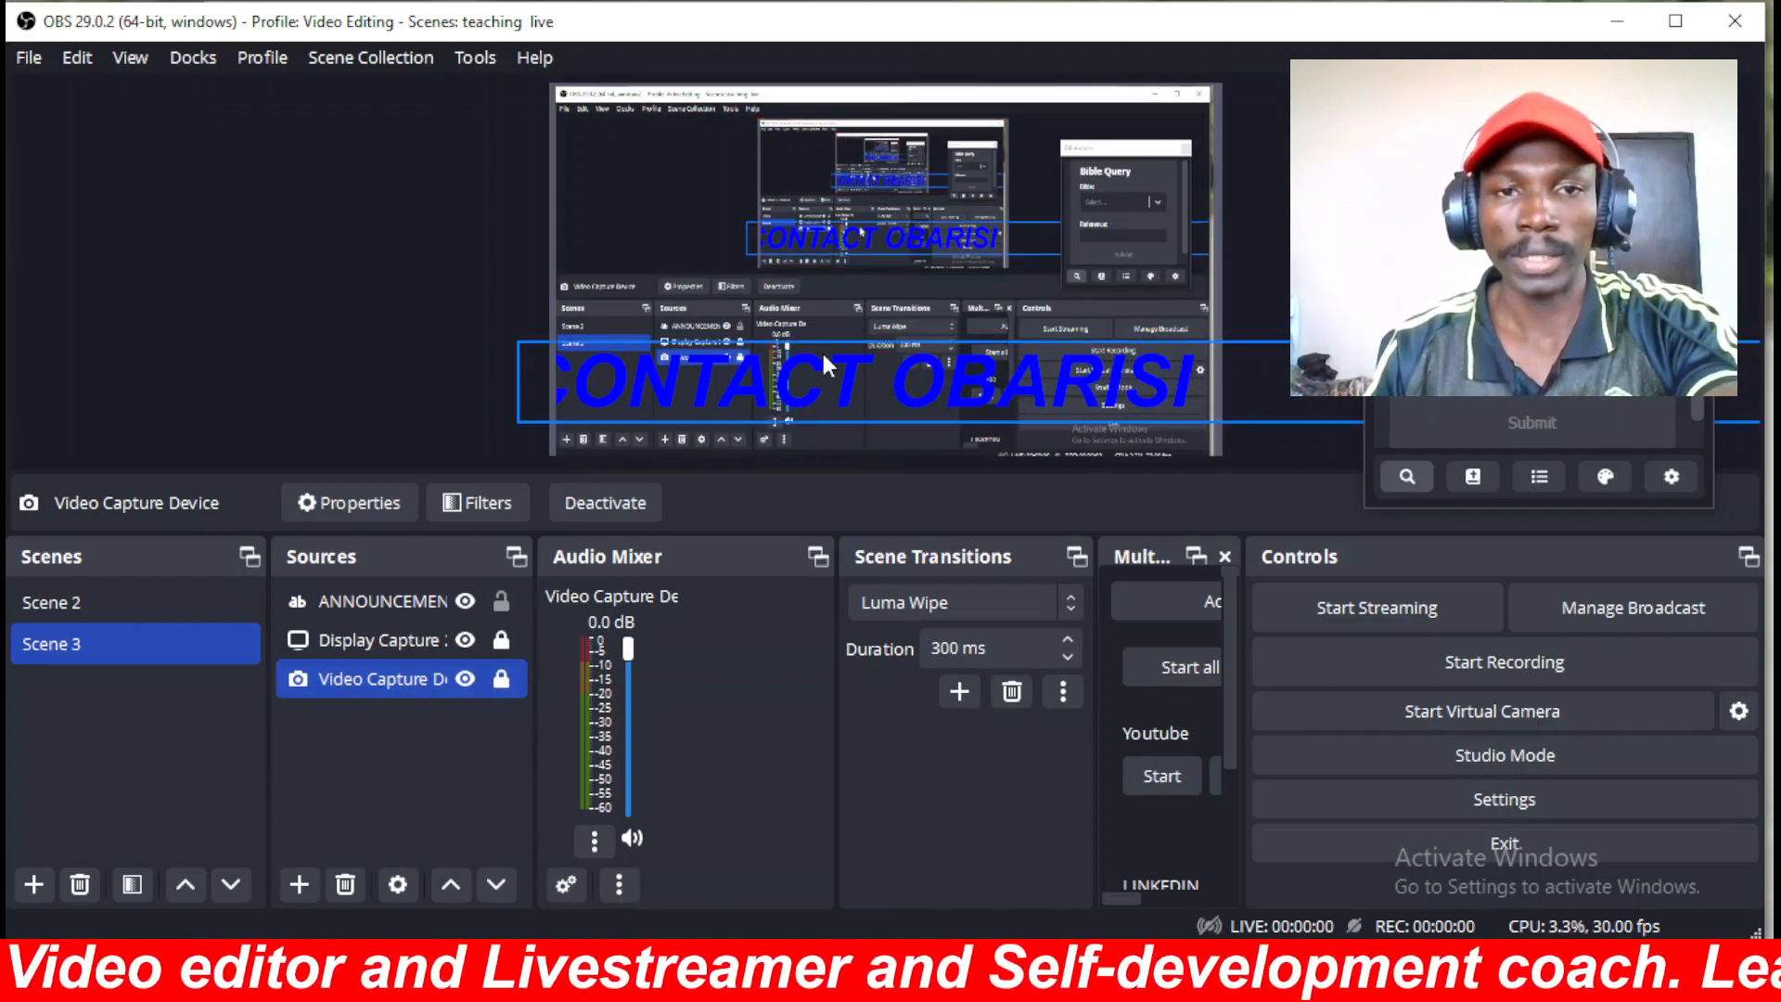
drag(1113, 391, 525, 406)
drag(1076, 409, 784, 405)
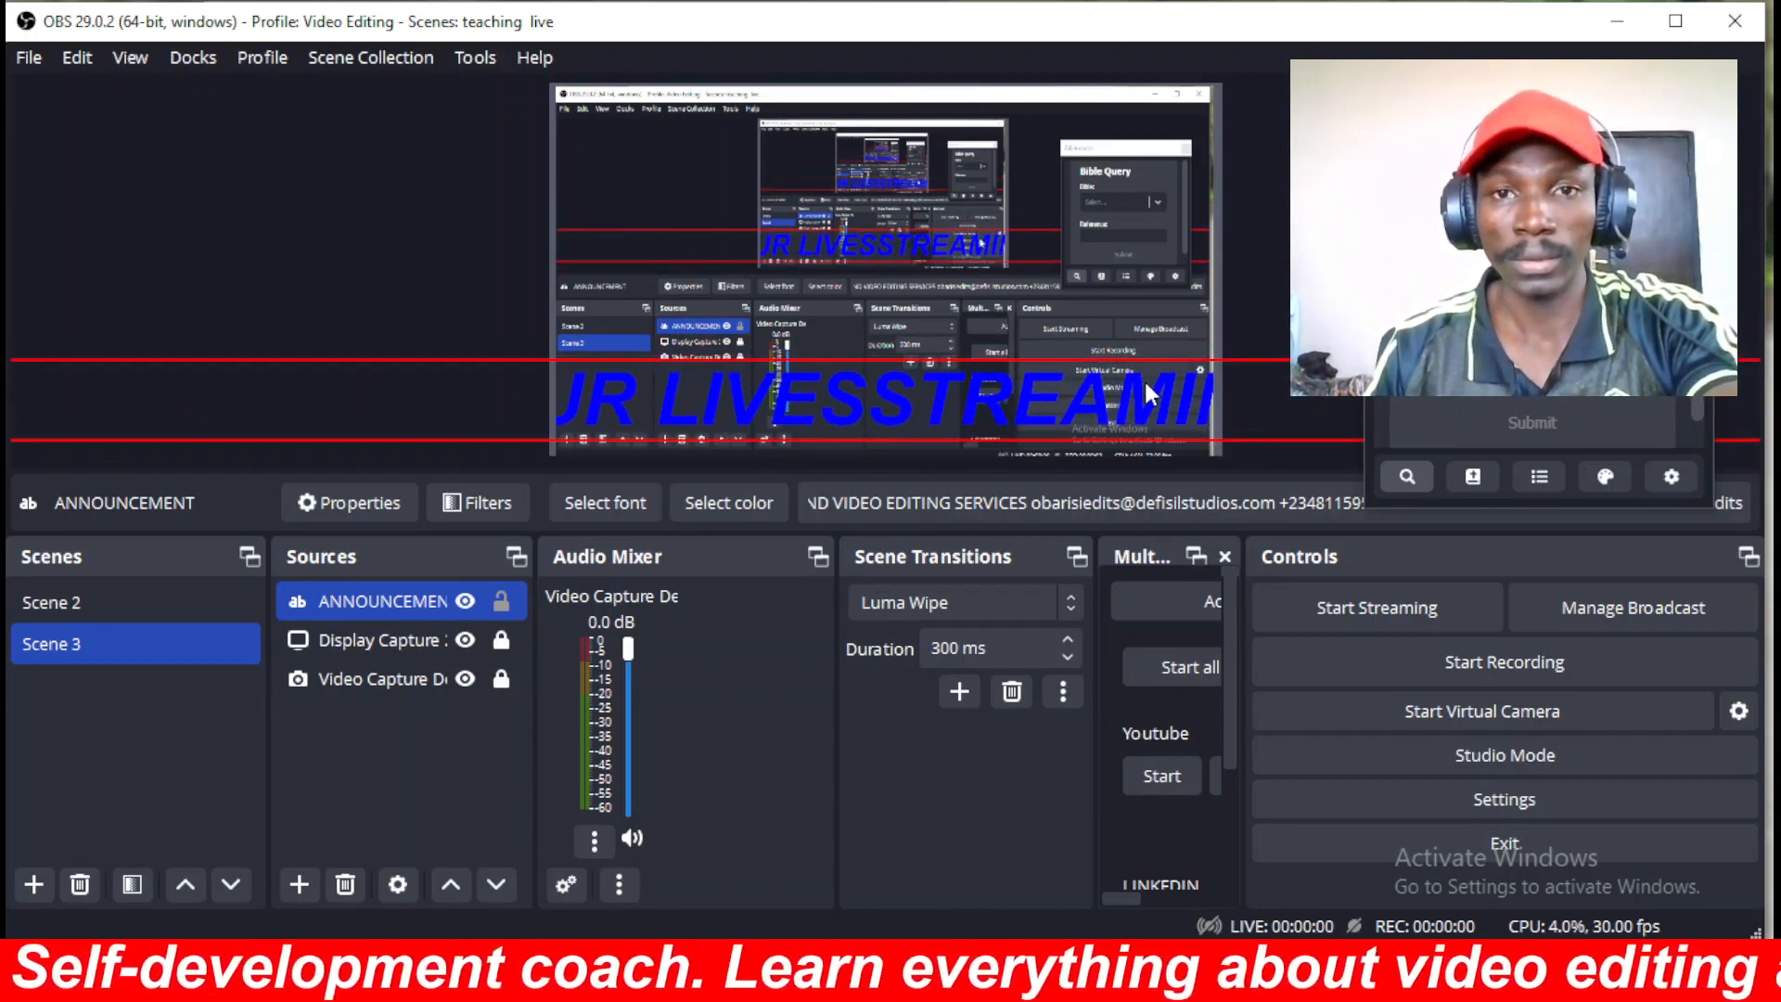
drag(1146, 381, 857, 401)
drag(1071, 409, 747, 418)
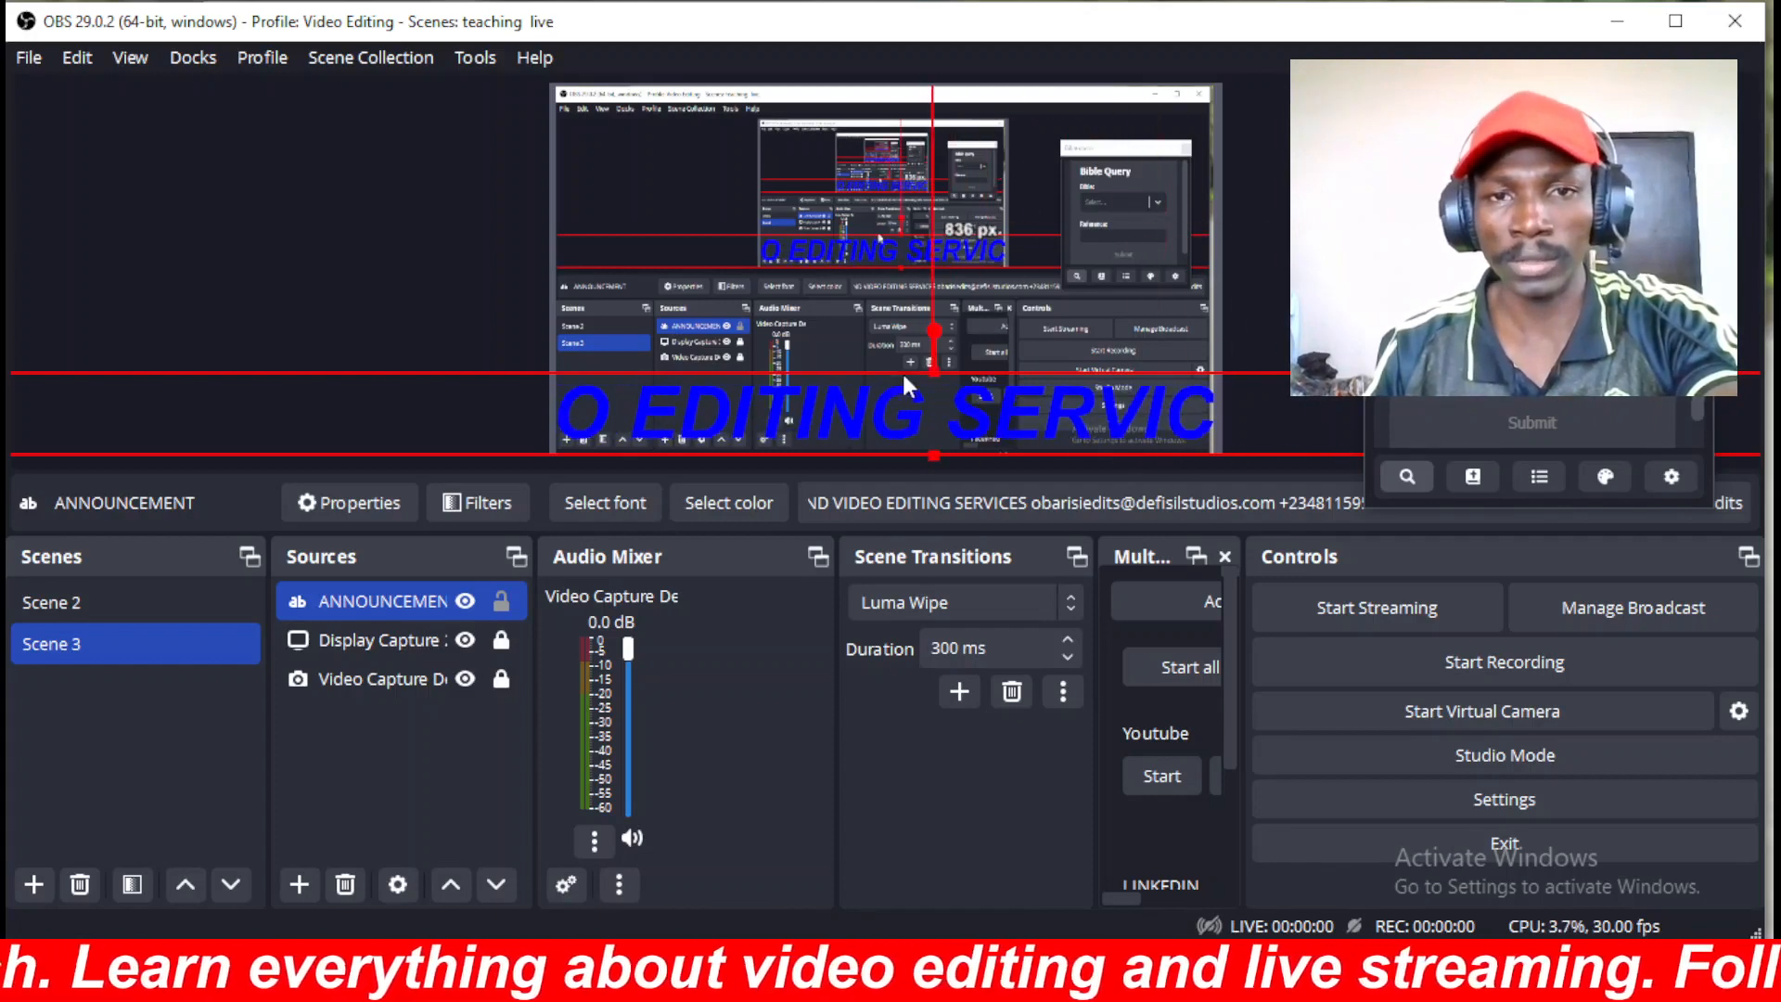
drag(933, 371, 937, 402)
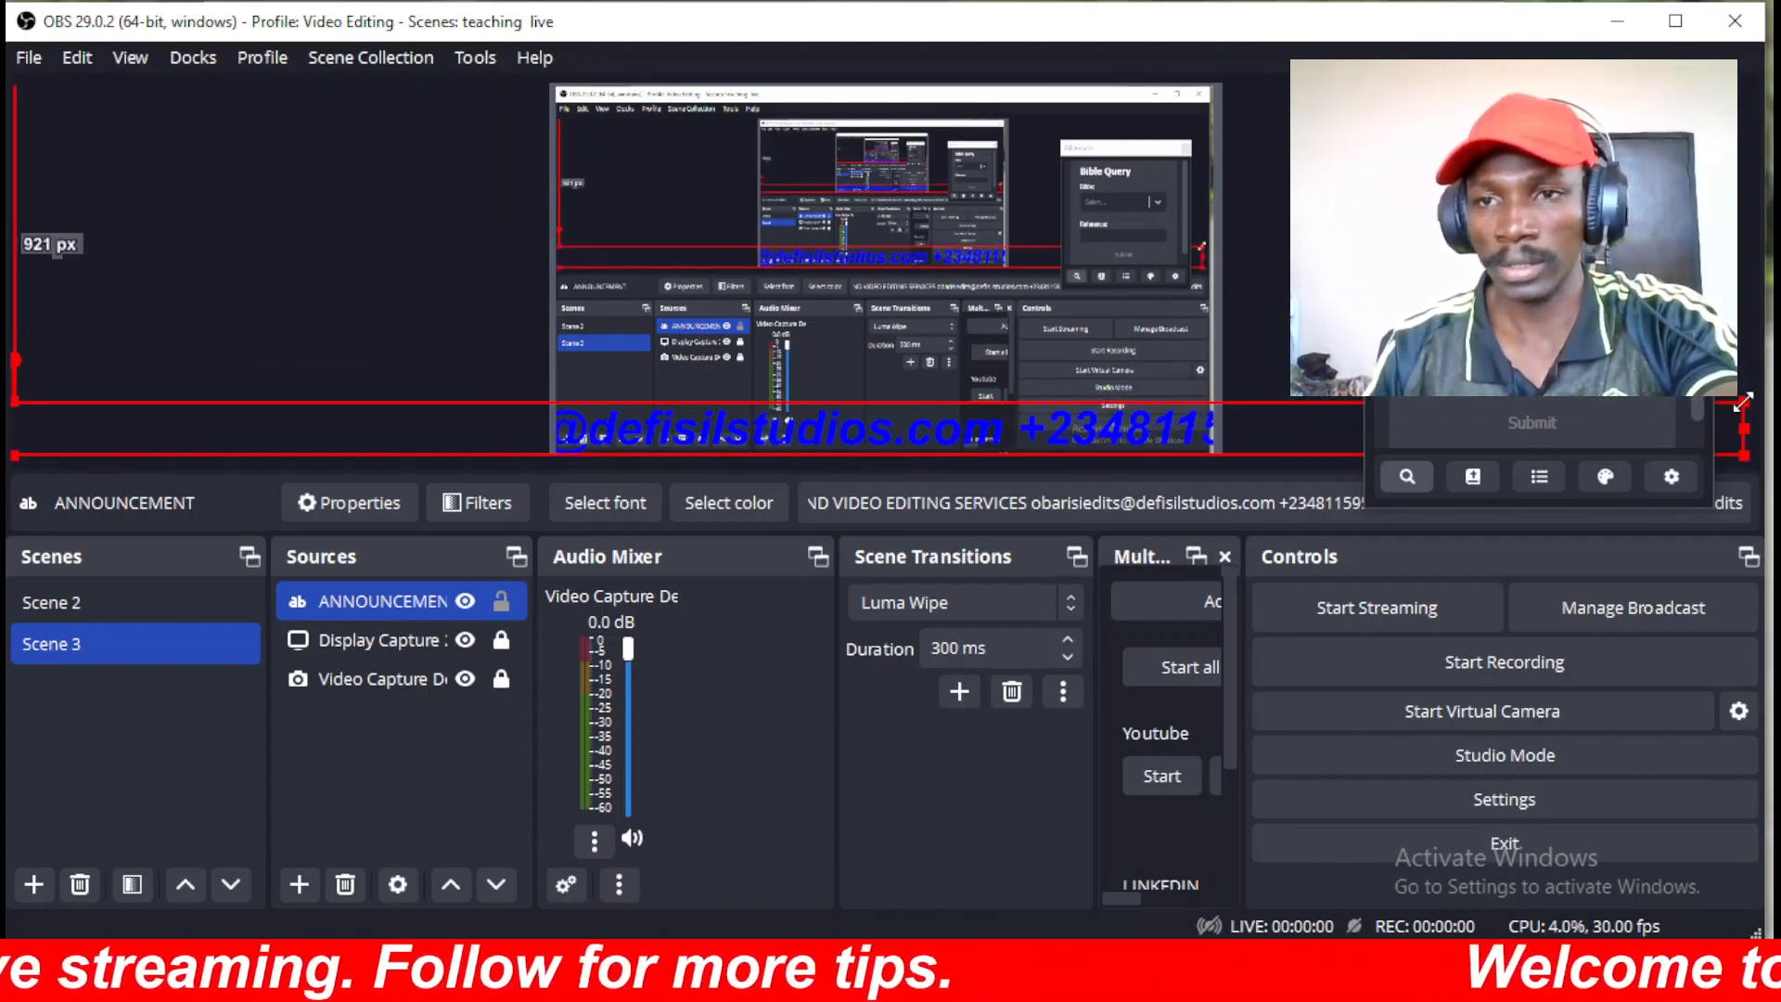
drag(1744, 402, 1528, 450)
drag(1280, 461, 1151, 468)
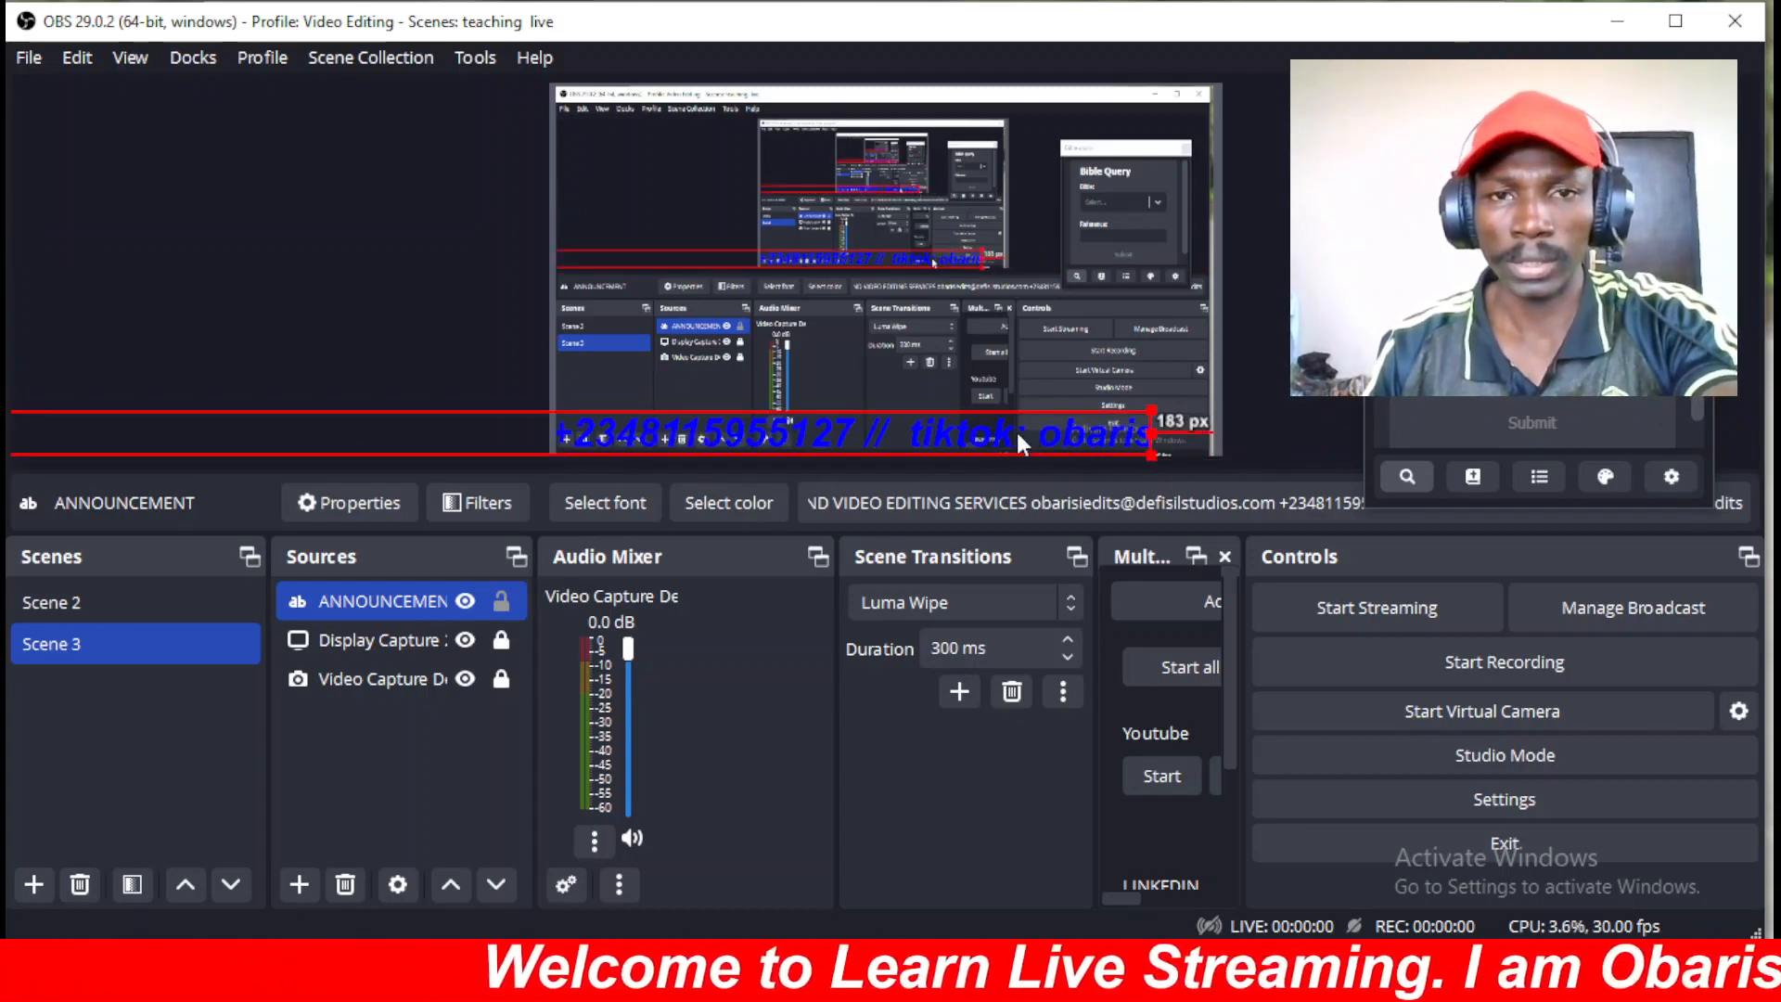
drag(1017, 430, 1767, 432)
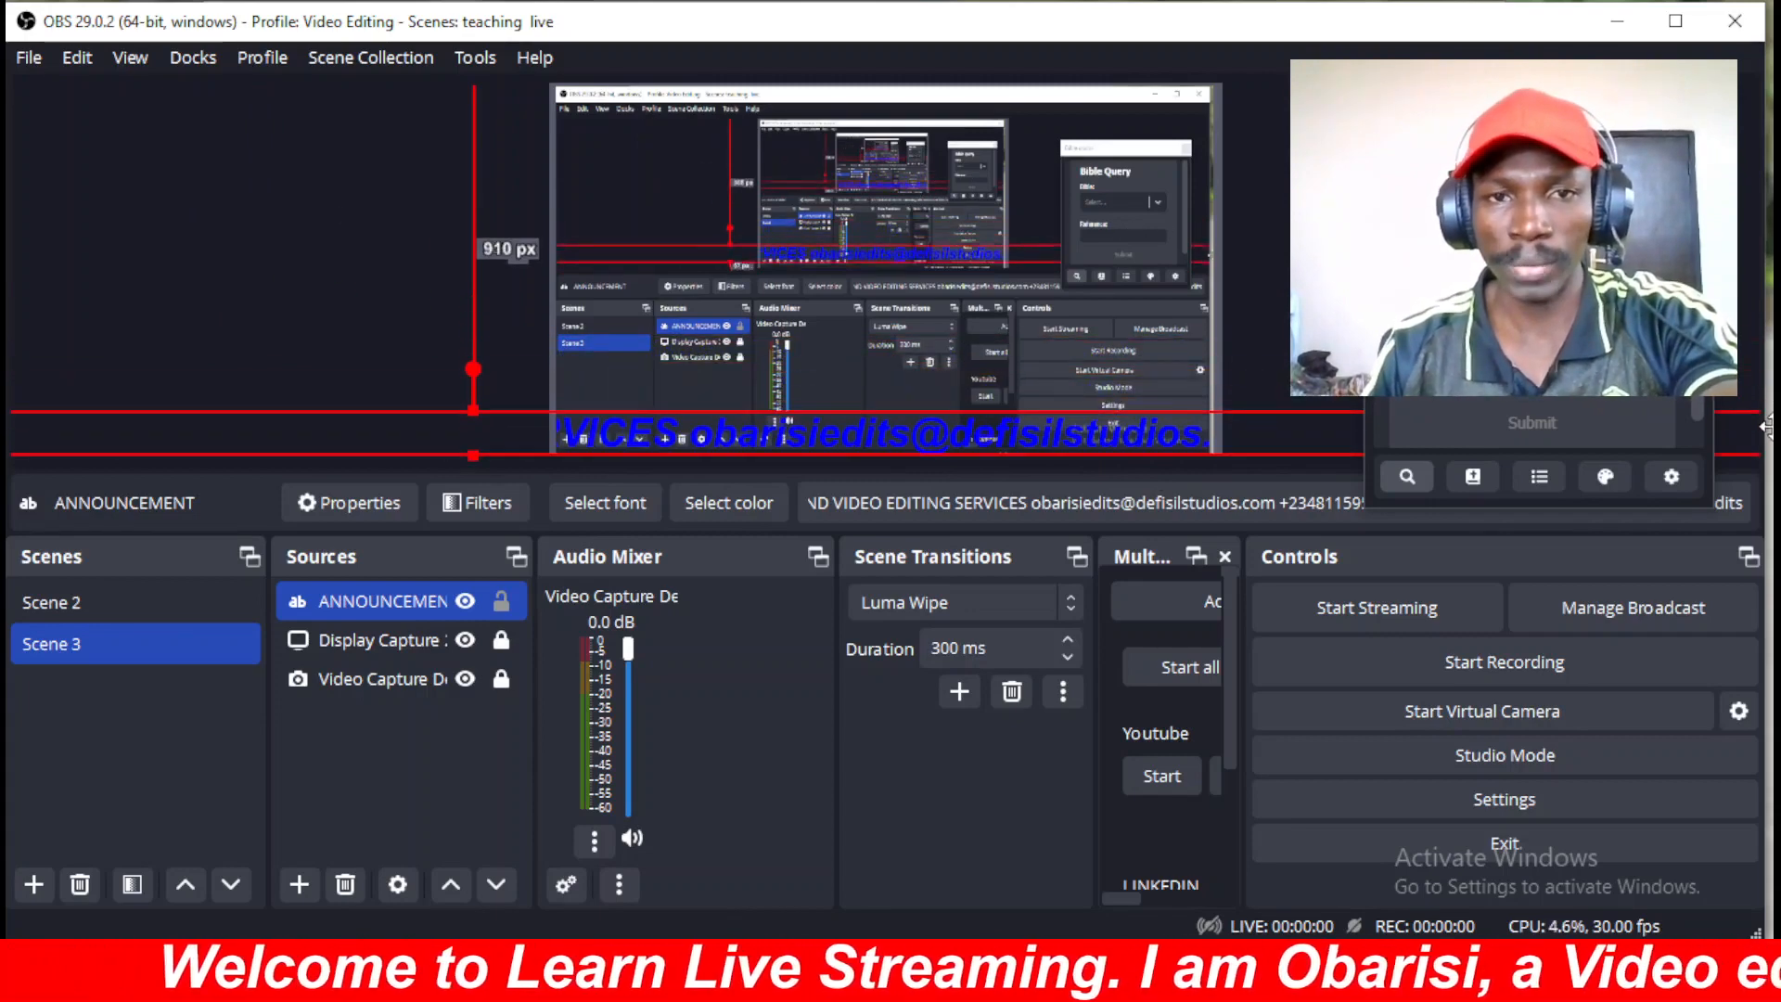
drag(781, 418, 1197, 427)
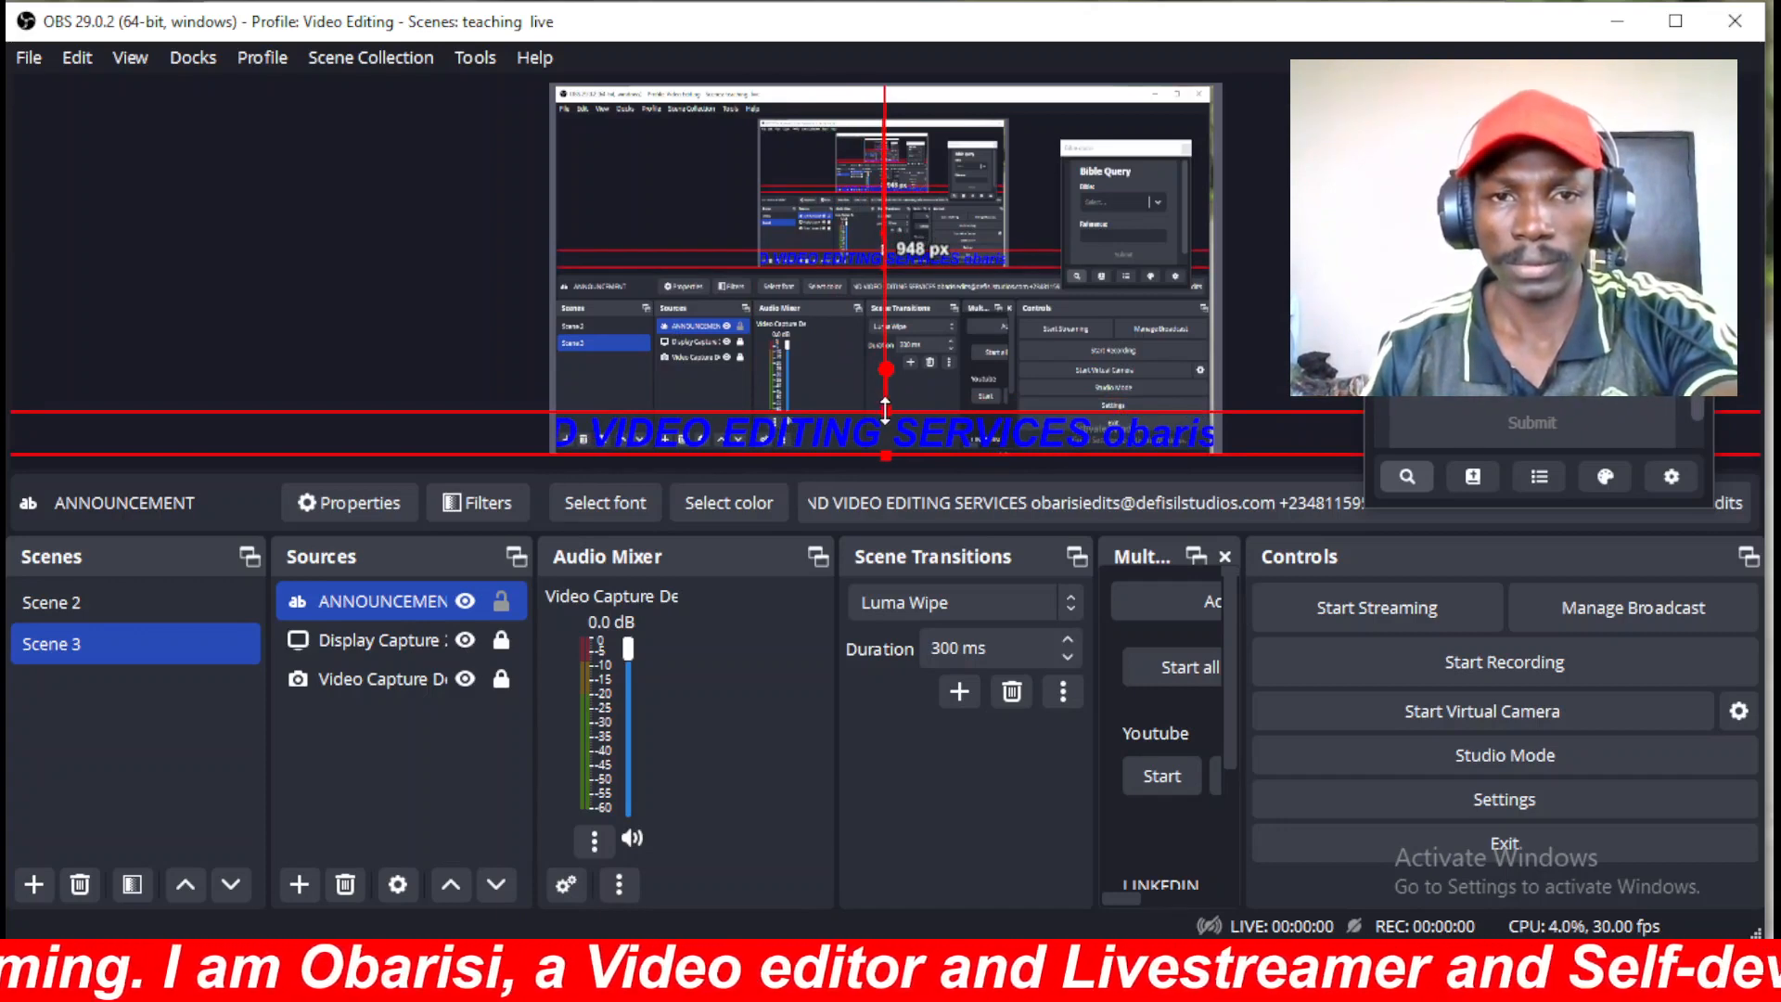
drag(886, 408, 934, 430)
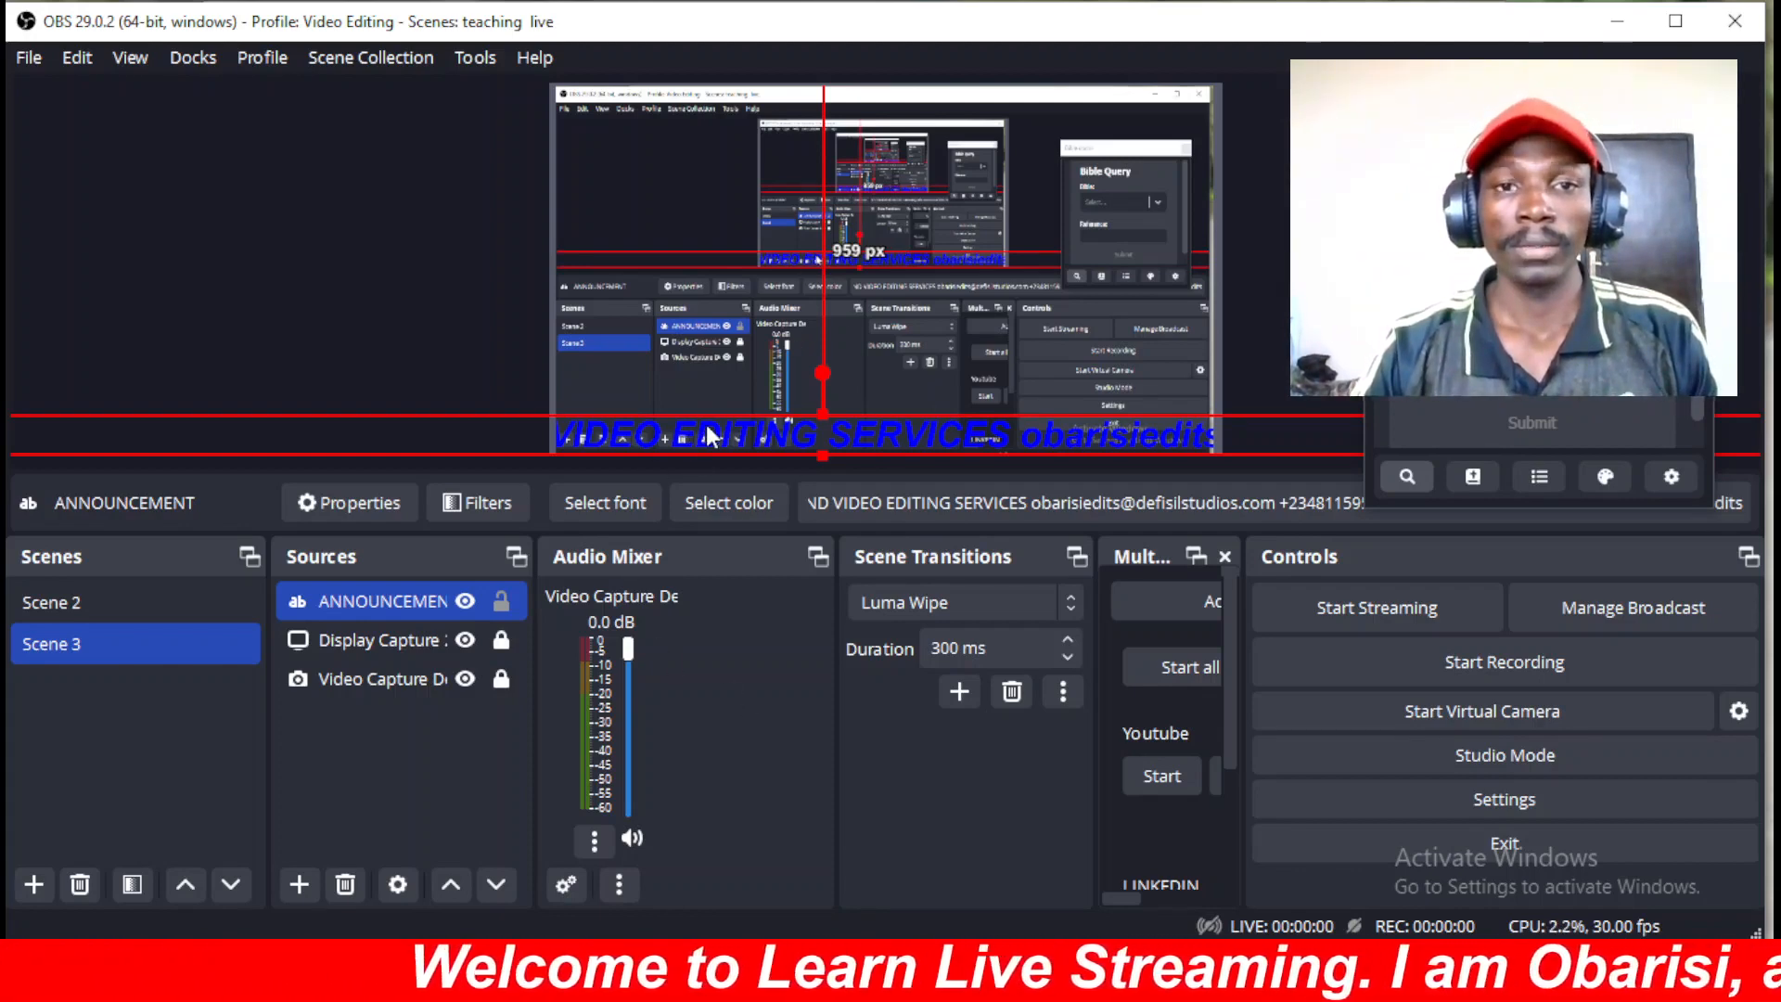
click(450, 803)
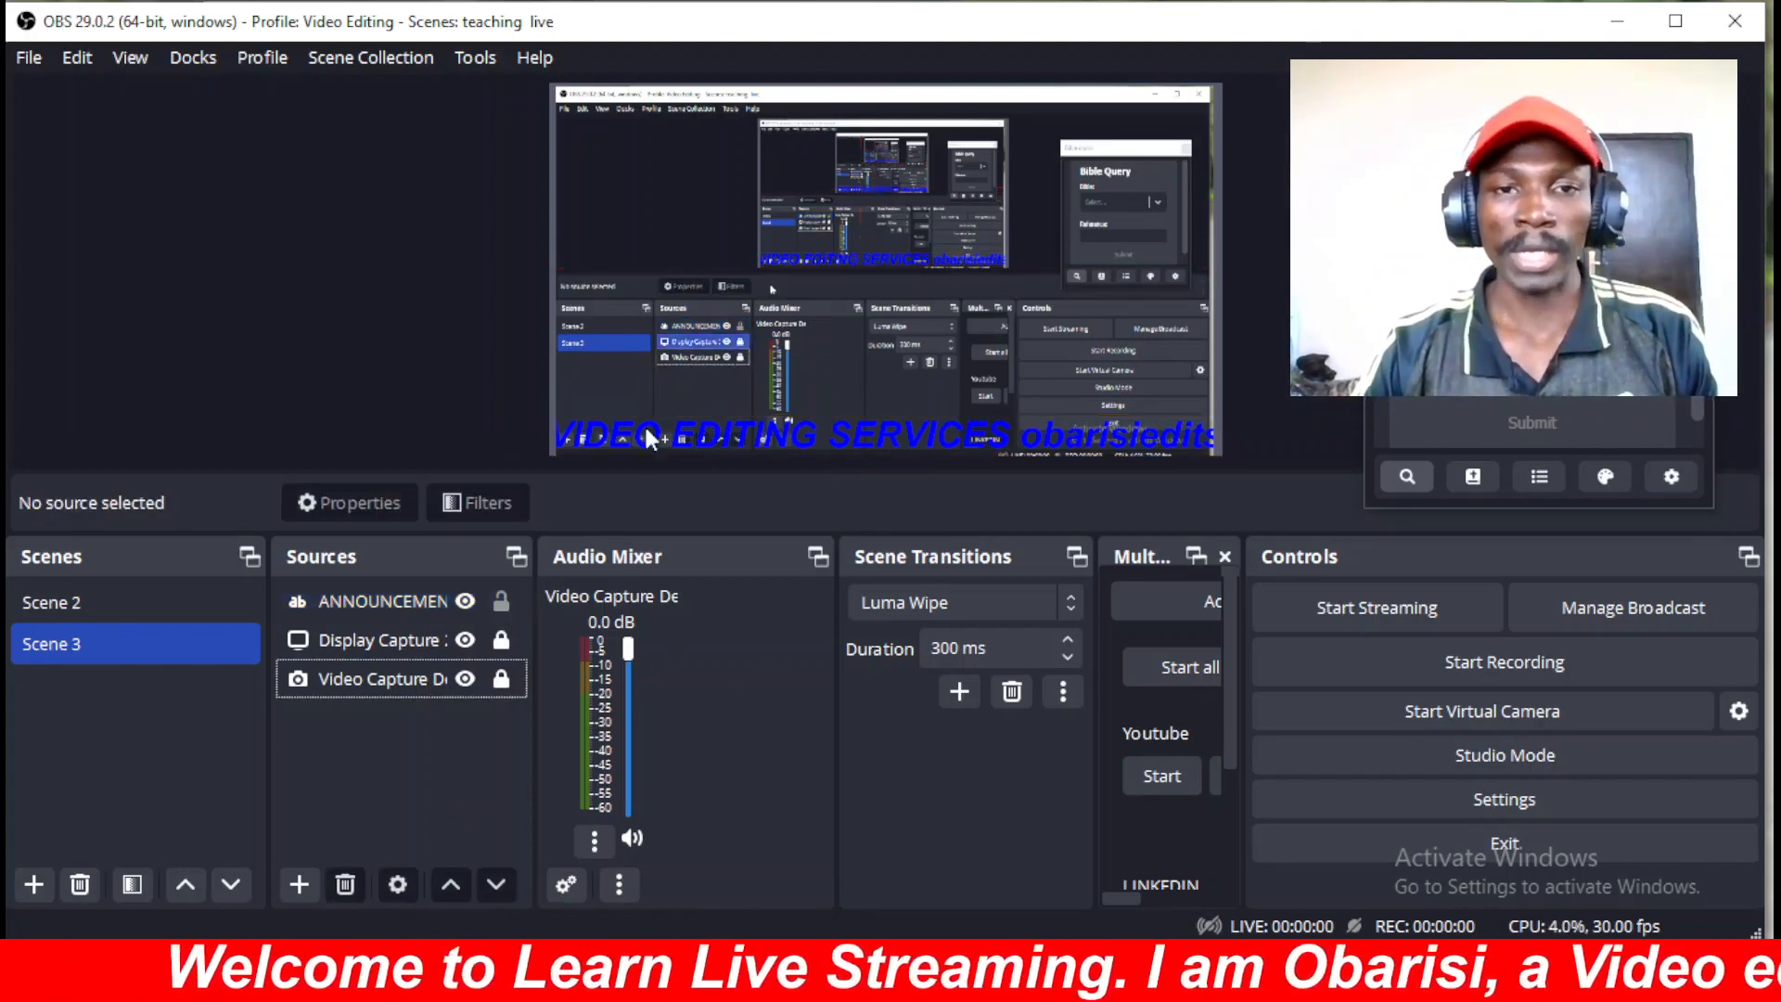
click(708, 428)
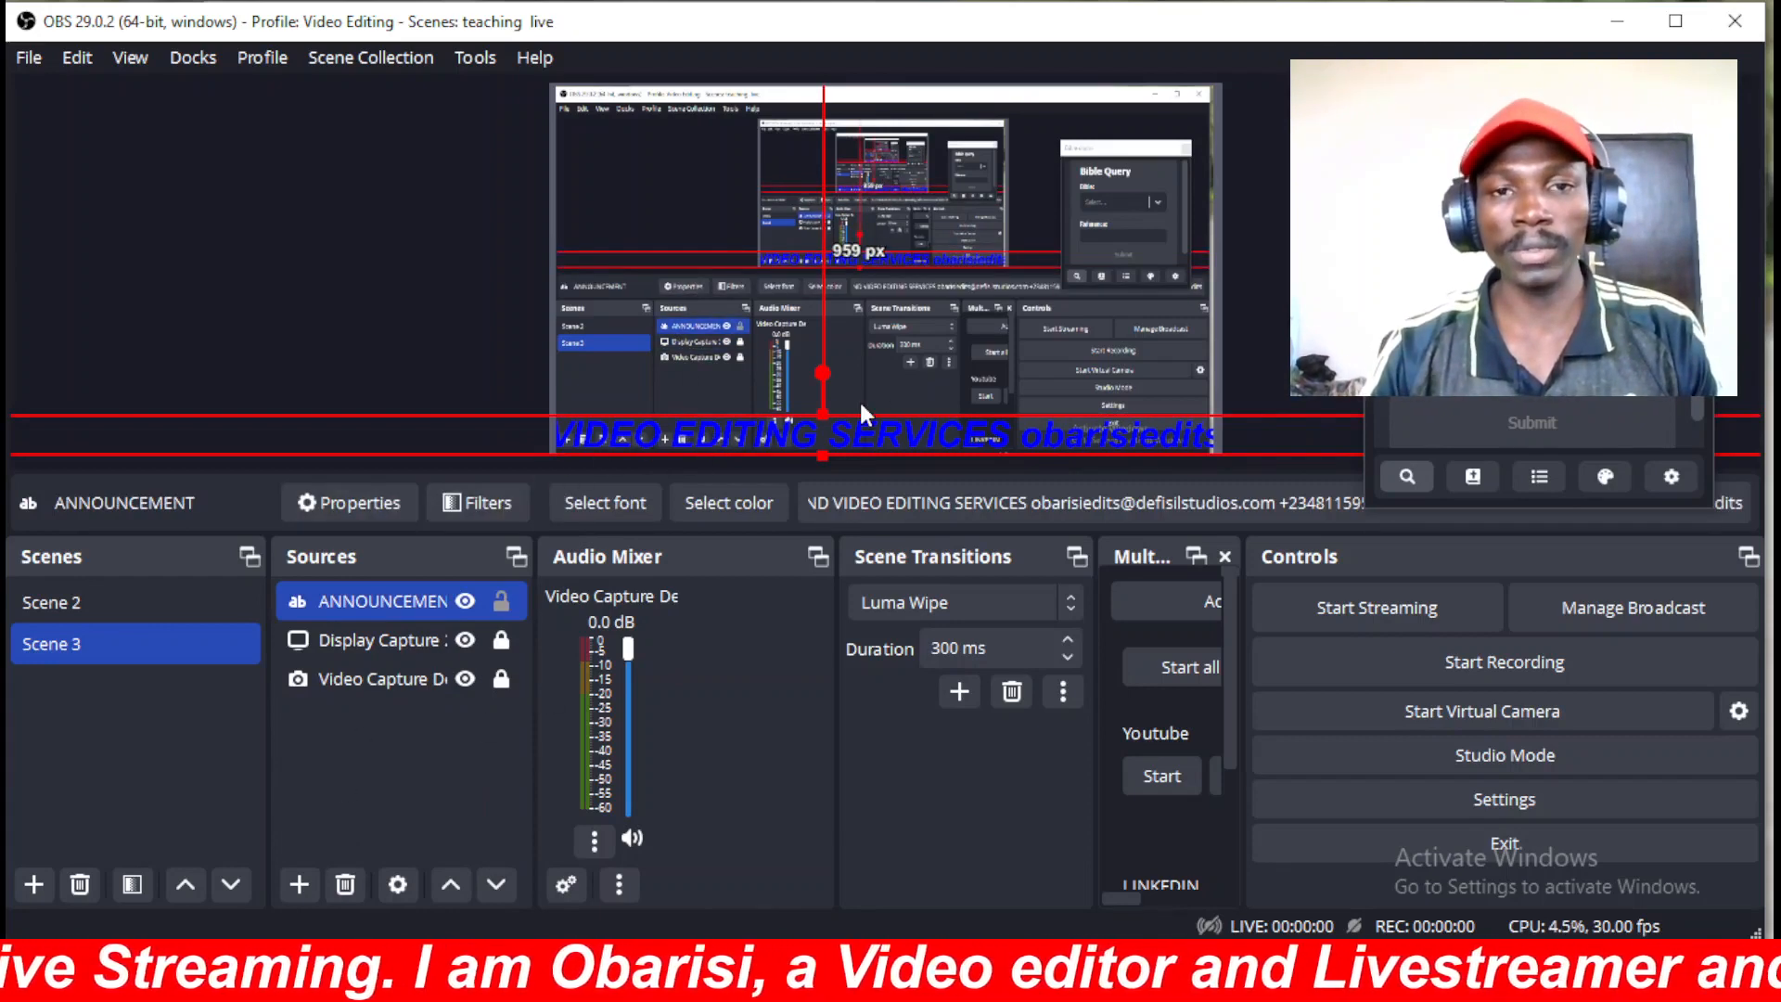
drag(725, 437, 1051, 440)
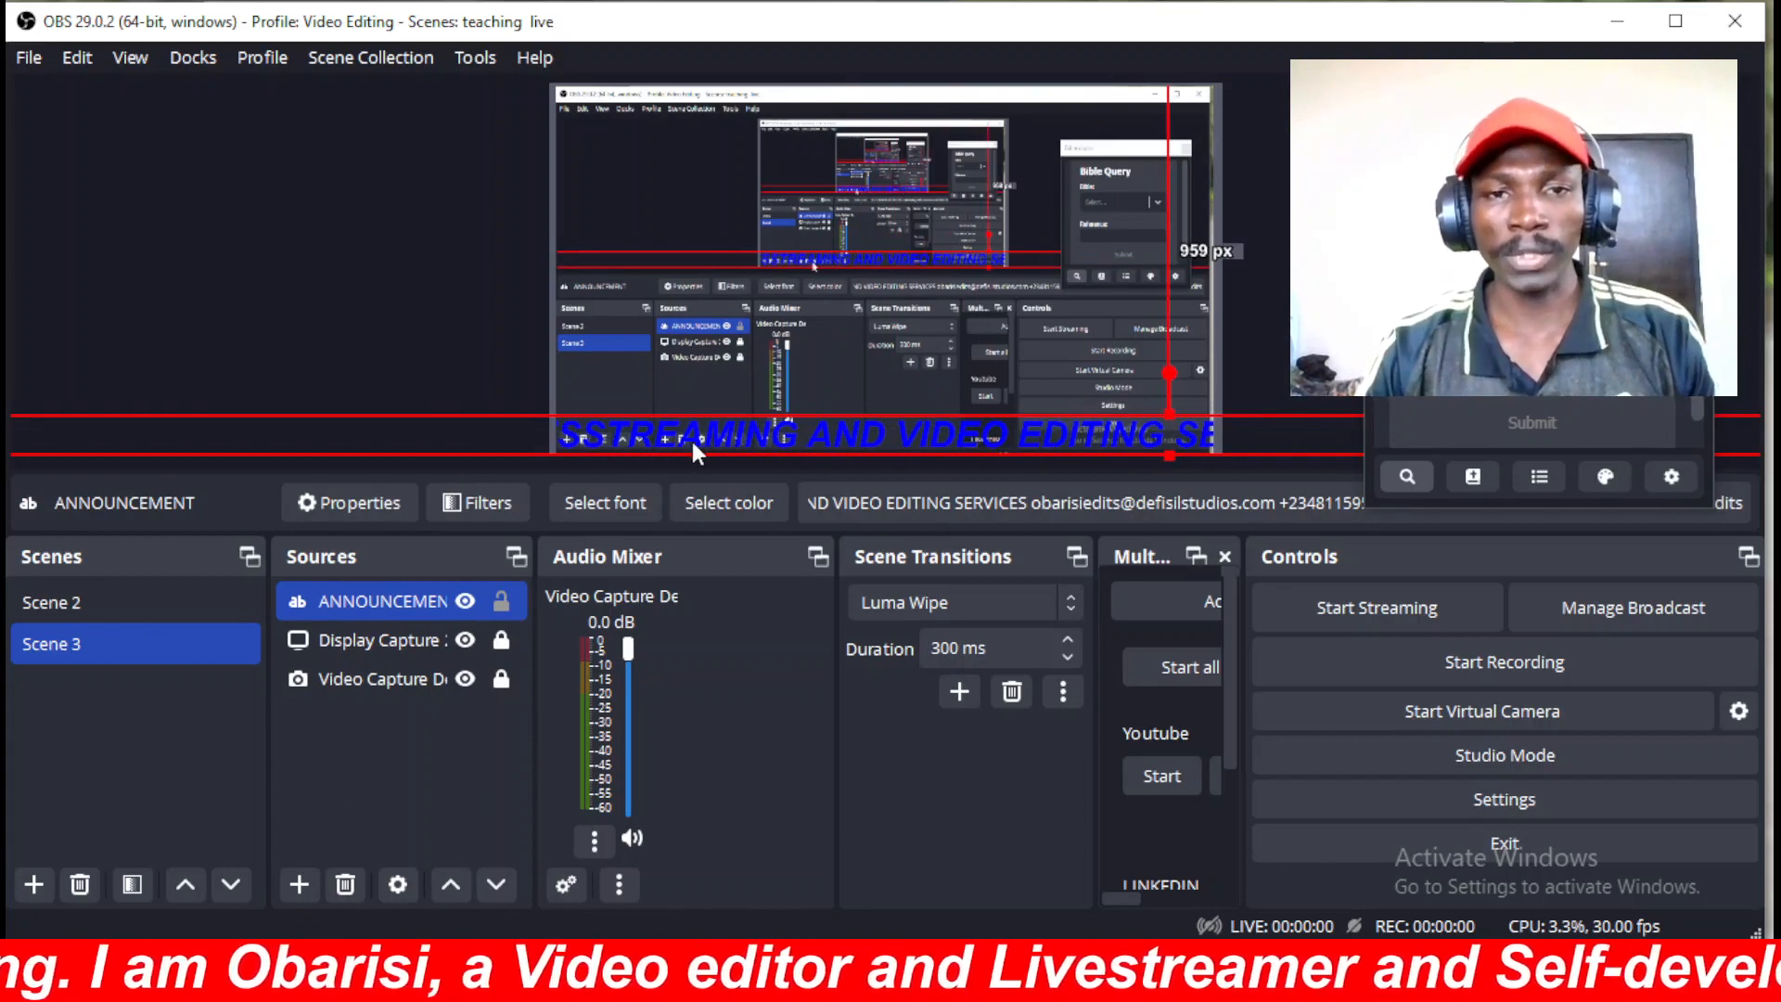
drag(700, 441, 1006, 442)
drag(659, 438, 1041, 429)
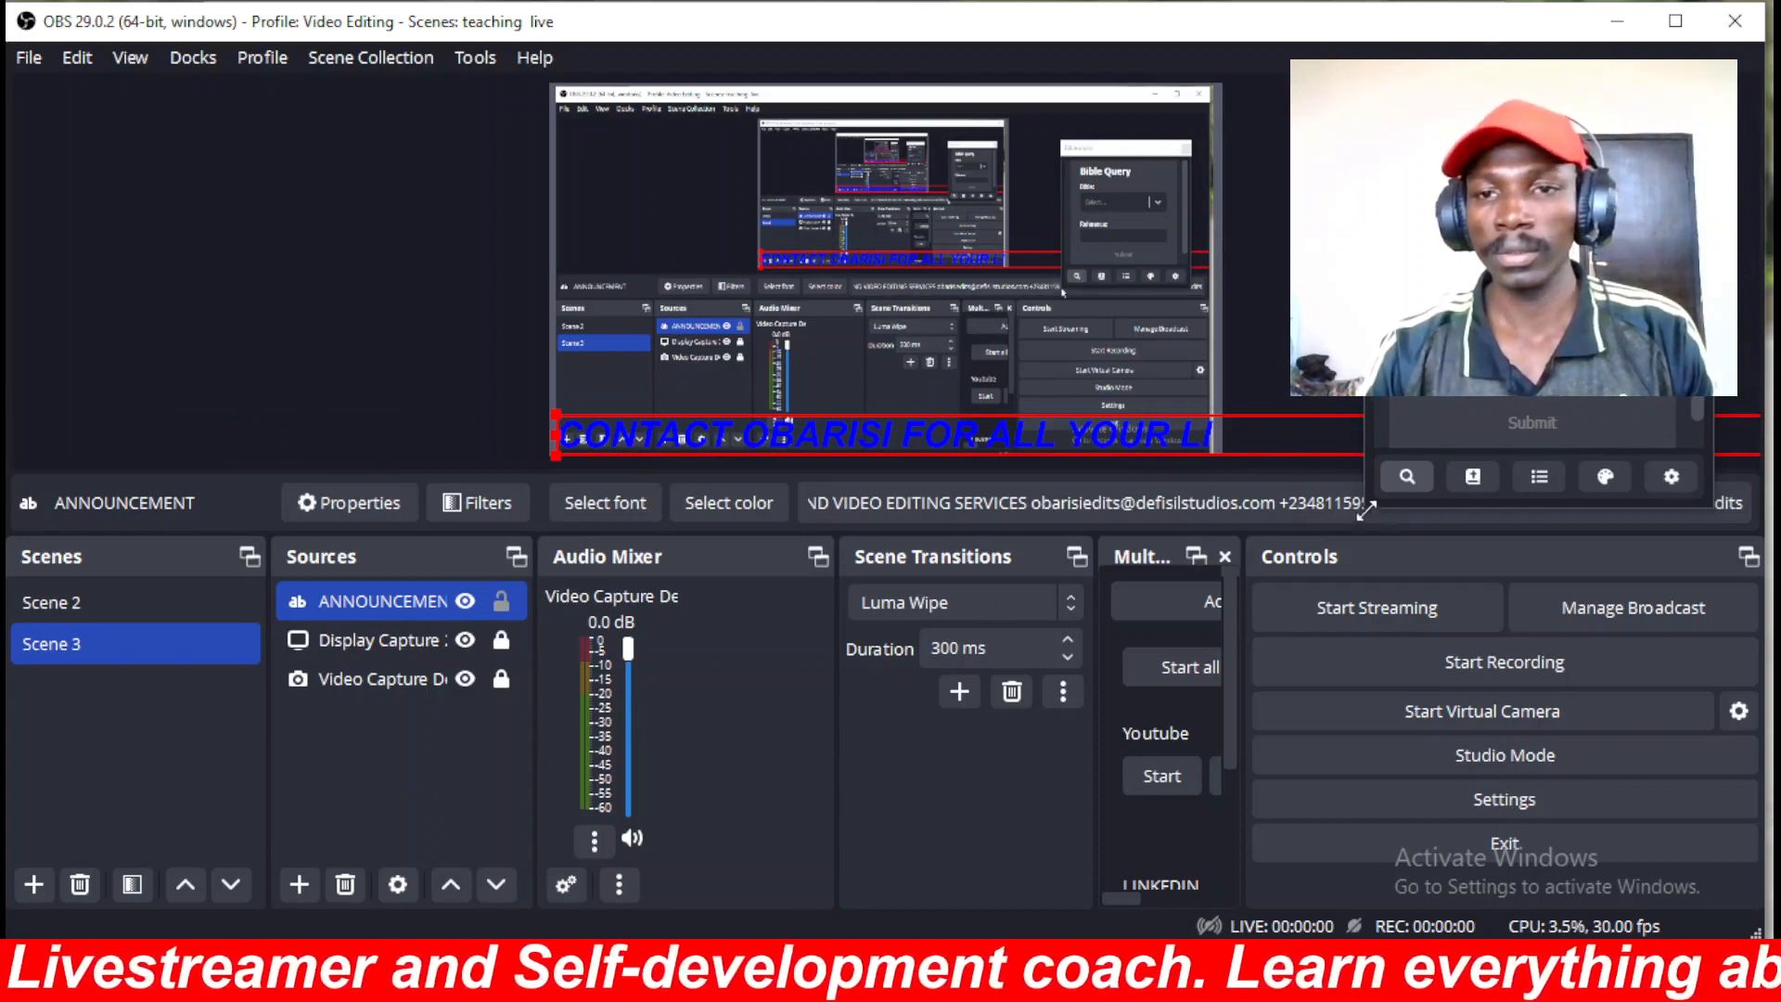
click(376, 824)
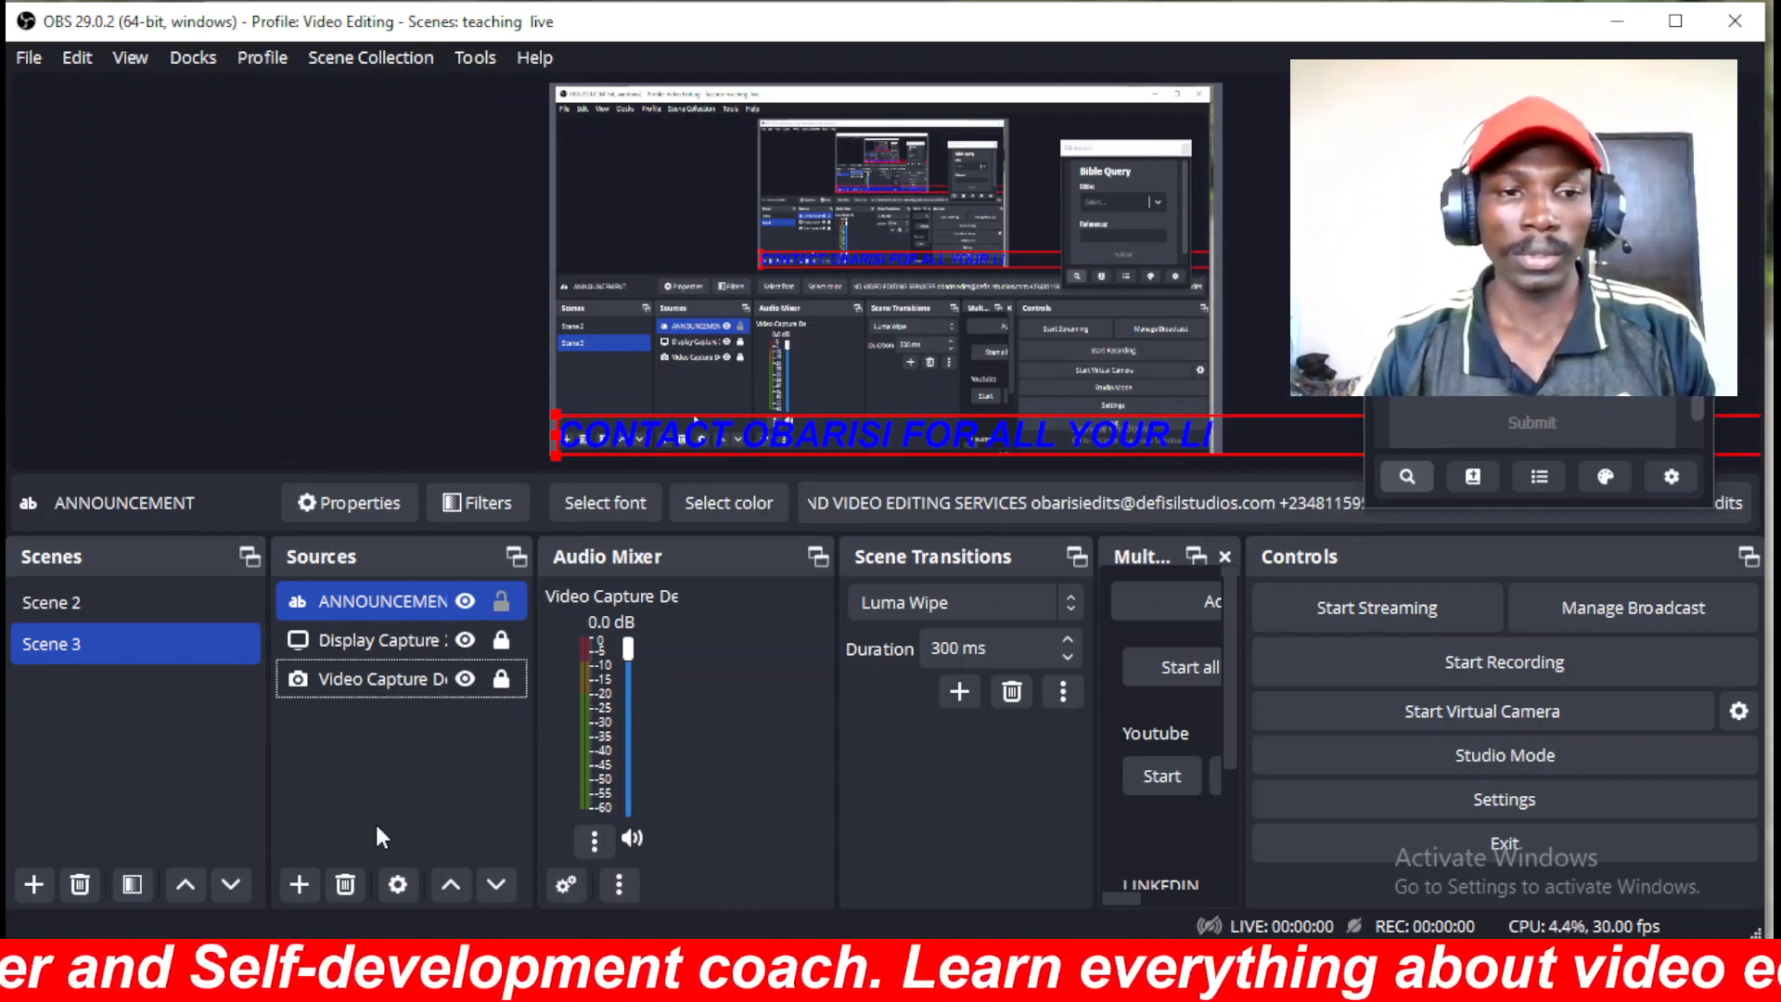
click(345, 626)
click(375, 599)
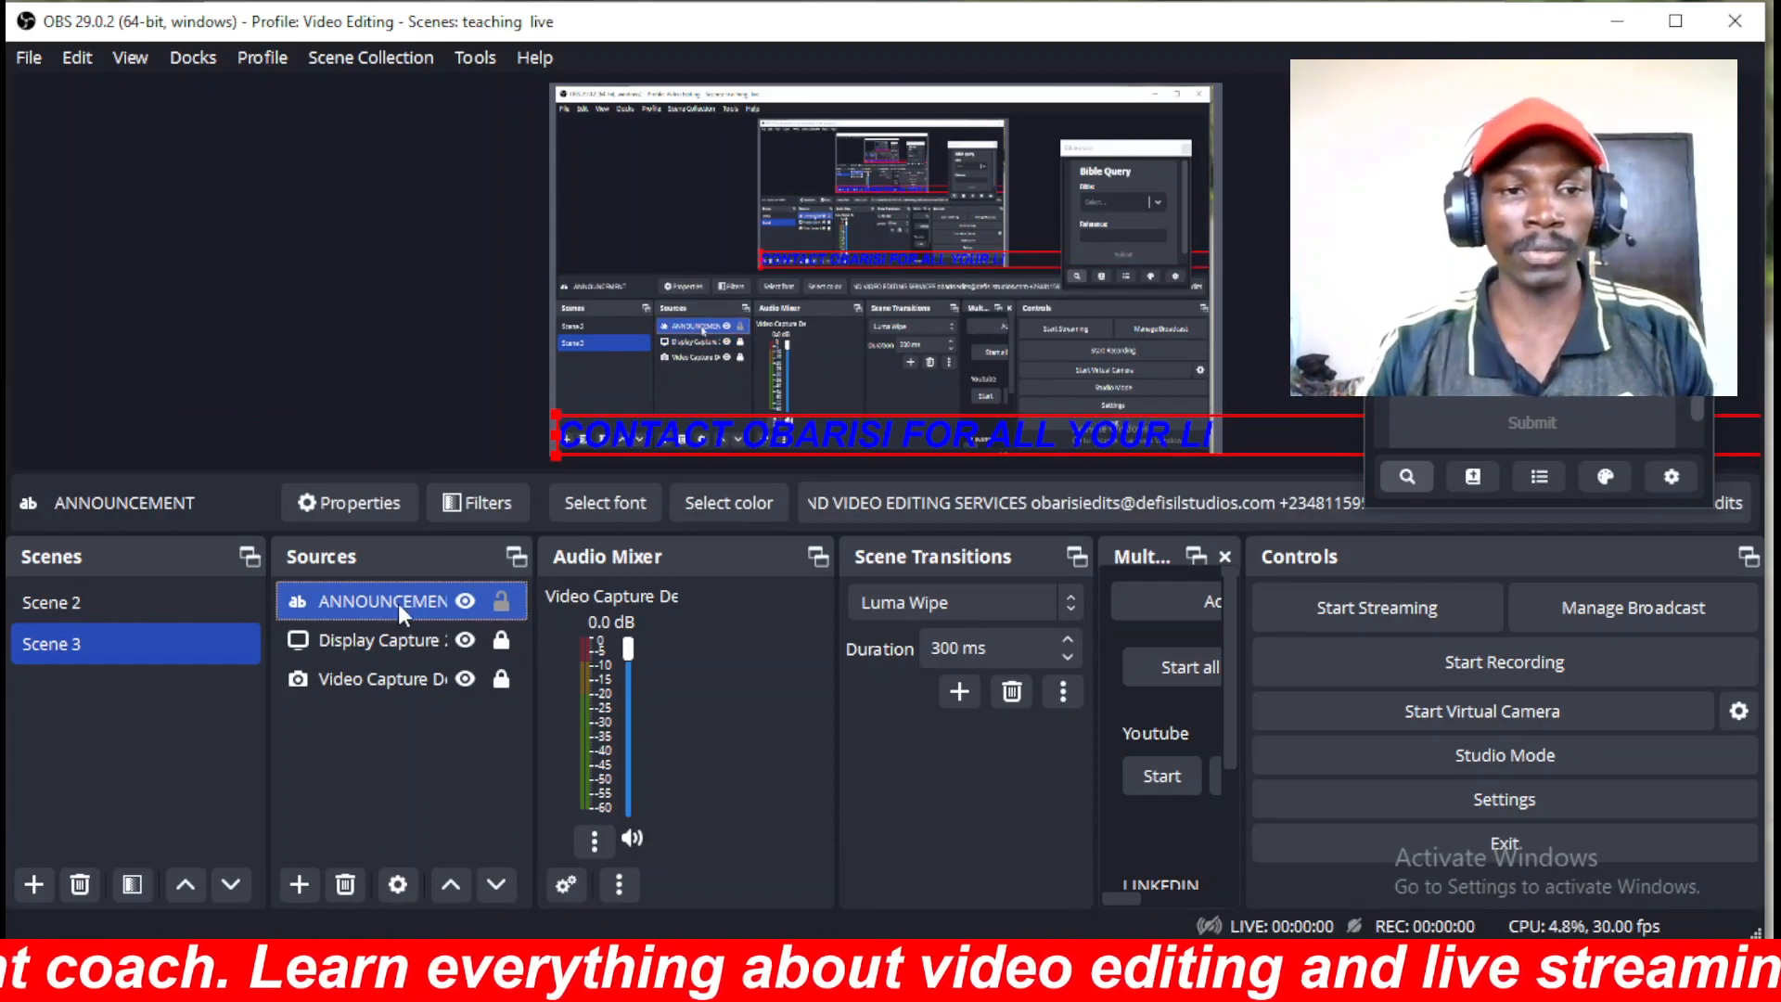
Give ANNOUNCEMENT a Scroll filter named Scroll with horizontal speed 283.
right_click(398, 603)
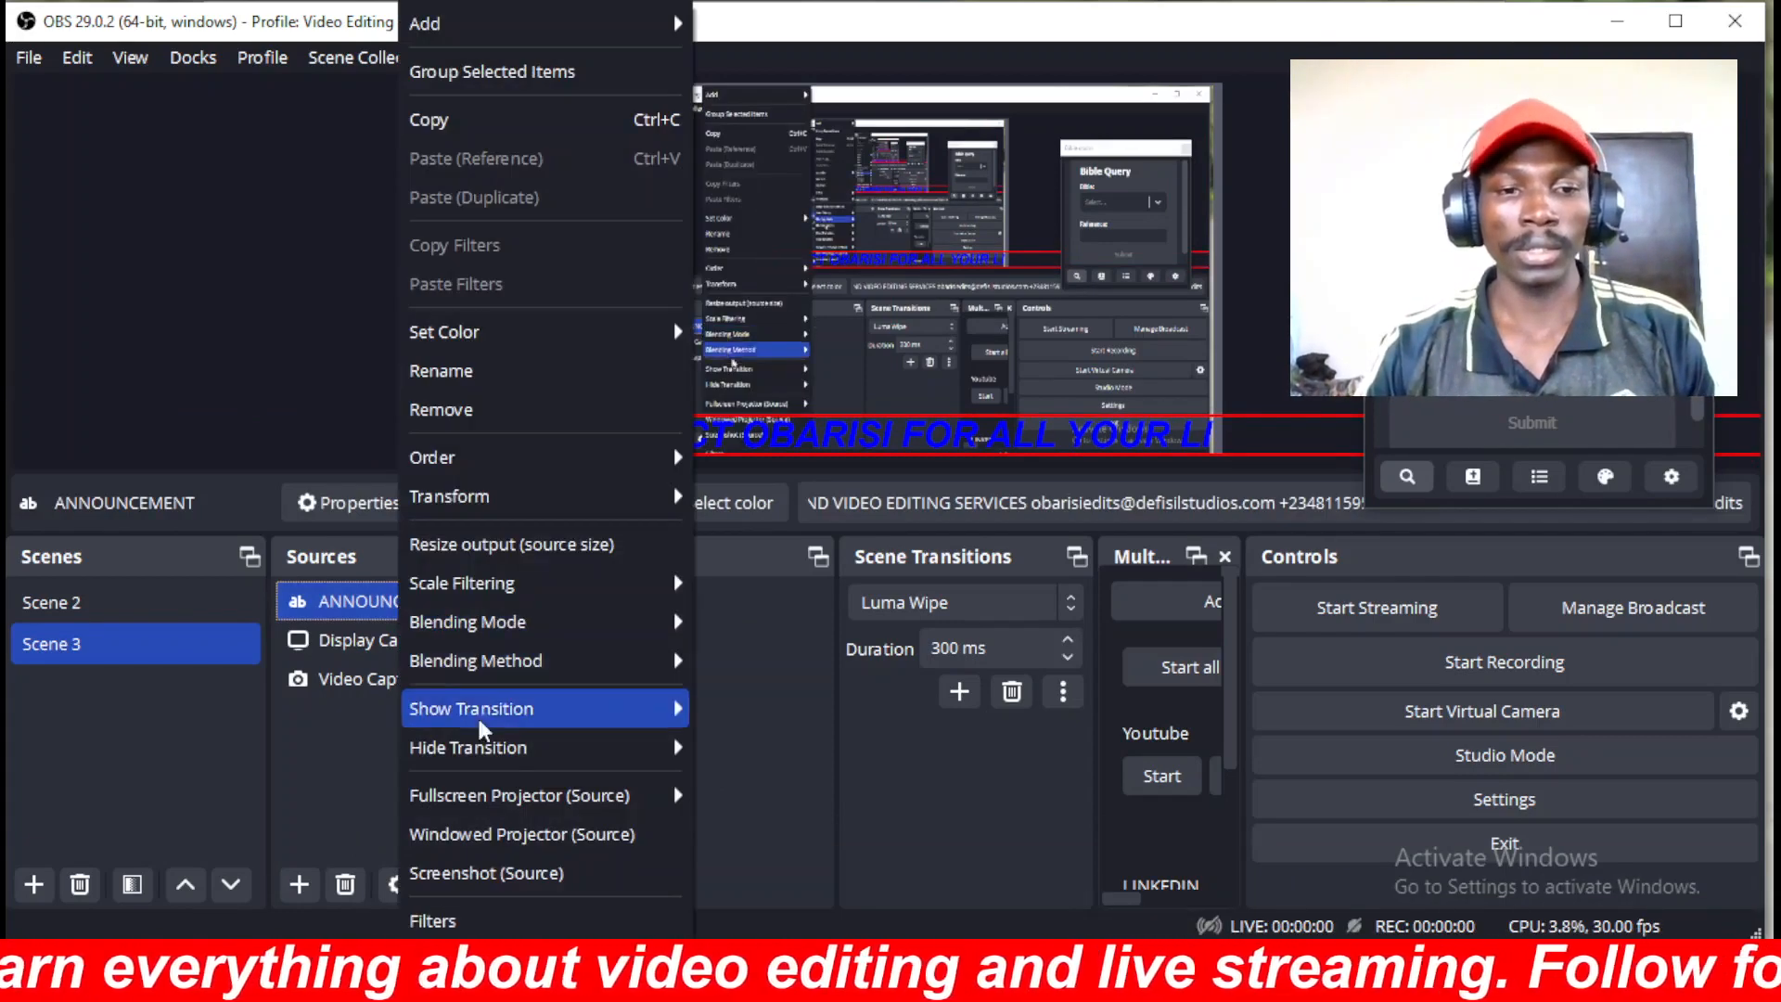
click(439, 923)
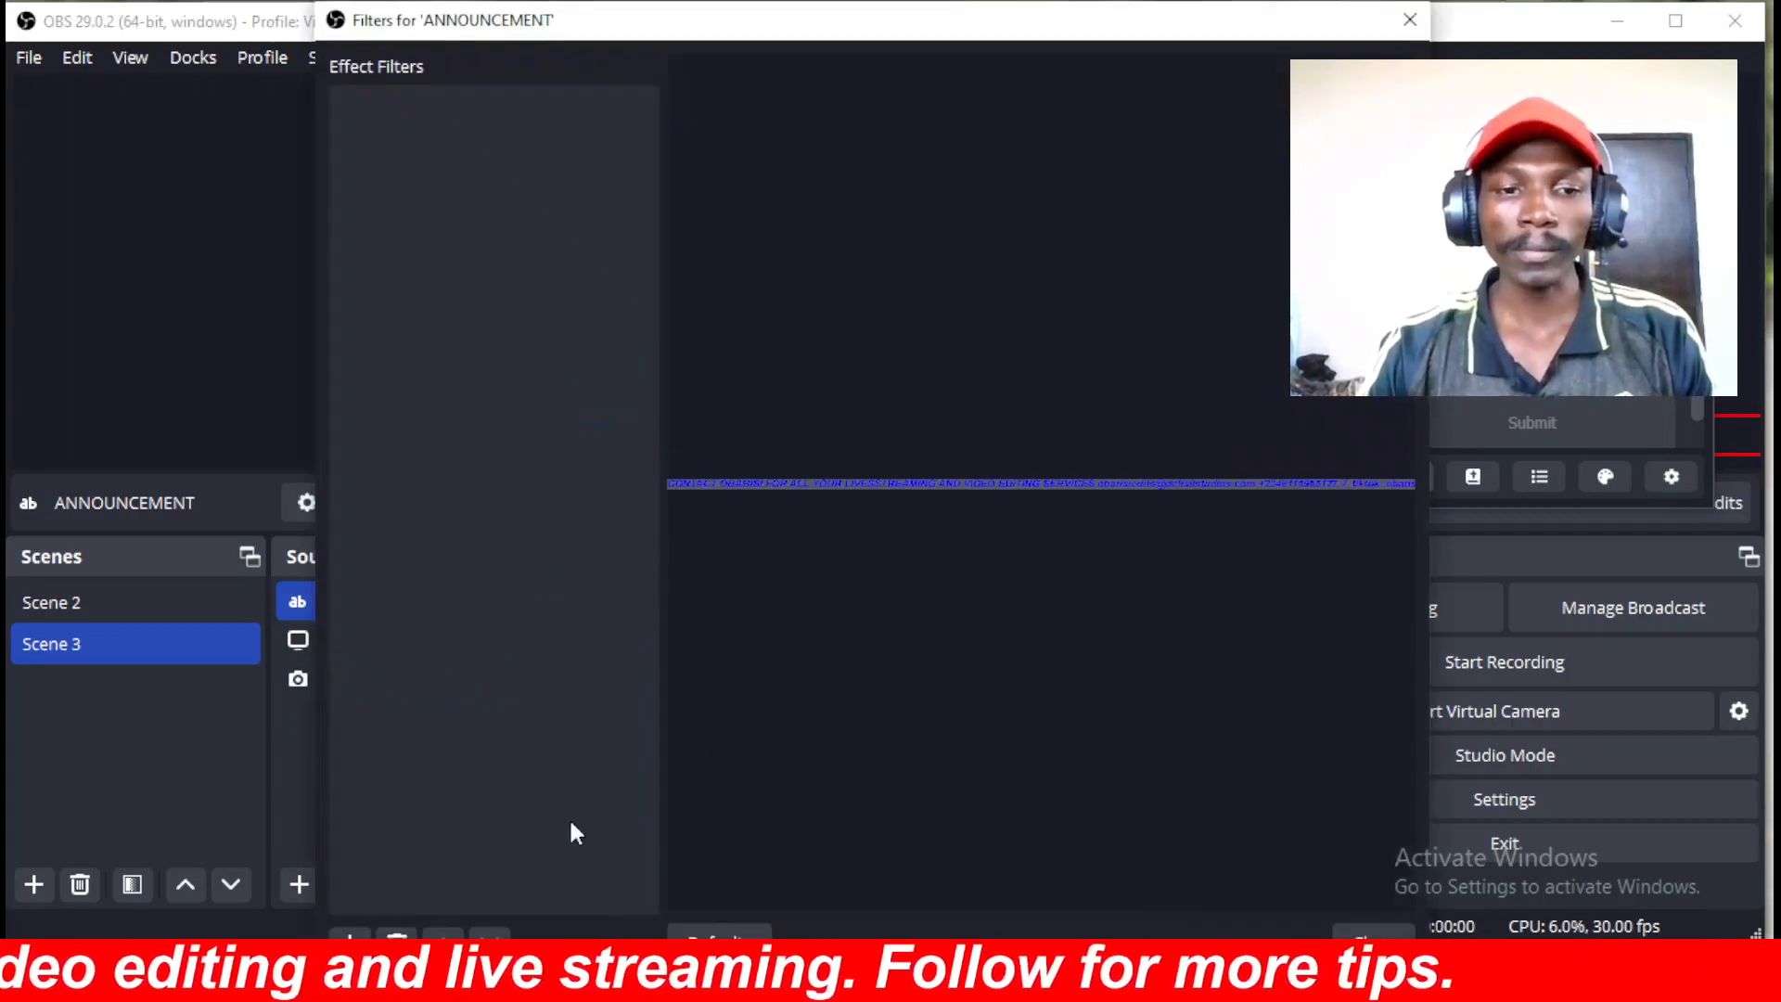
click(351, 935)
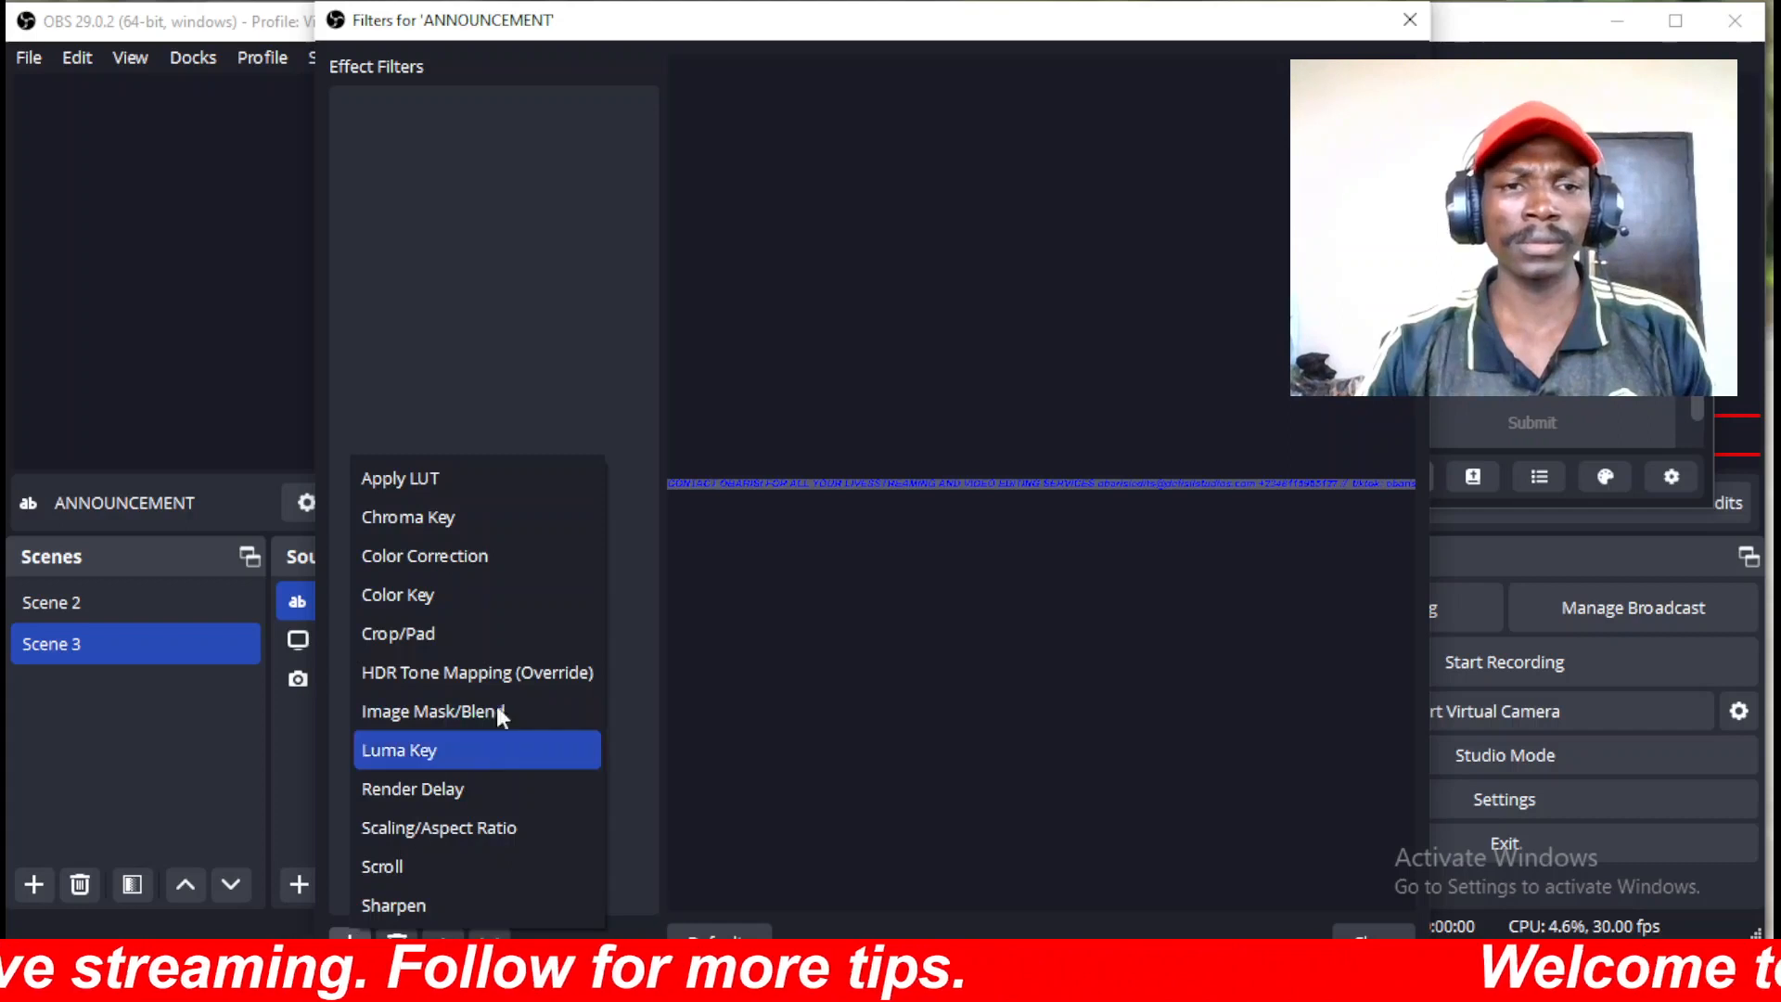
click(391, 865)
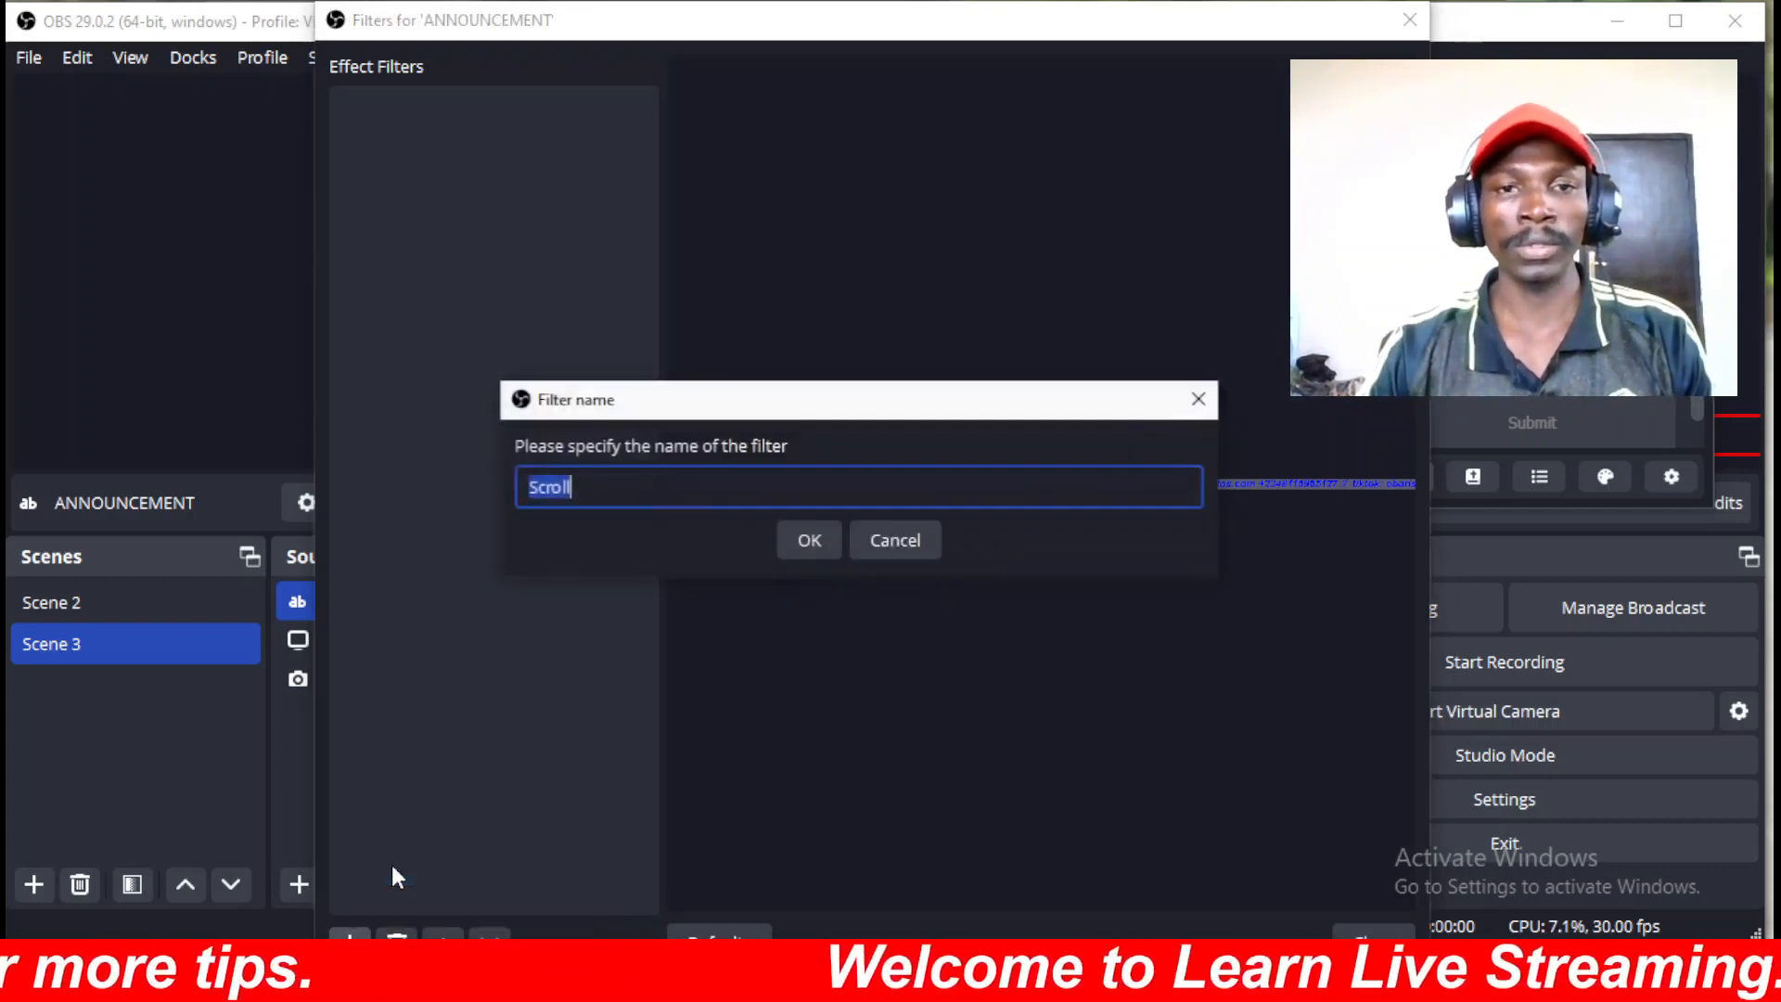
click(824, 546)
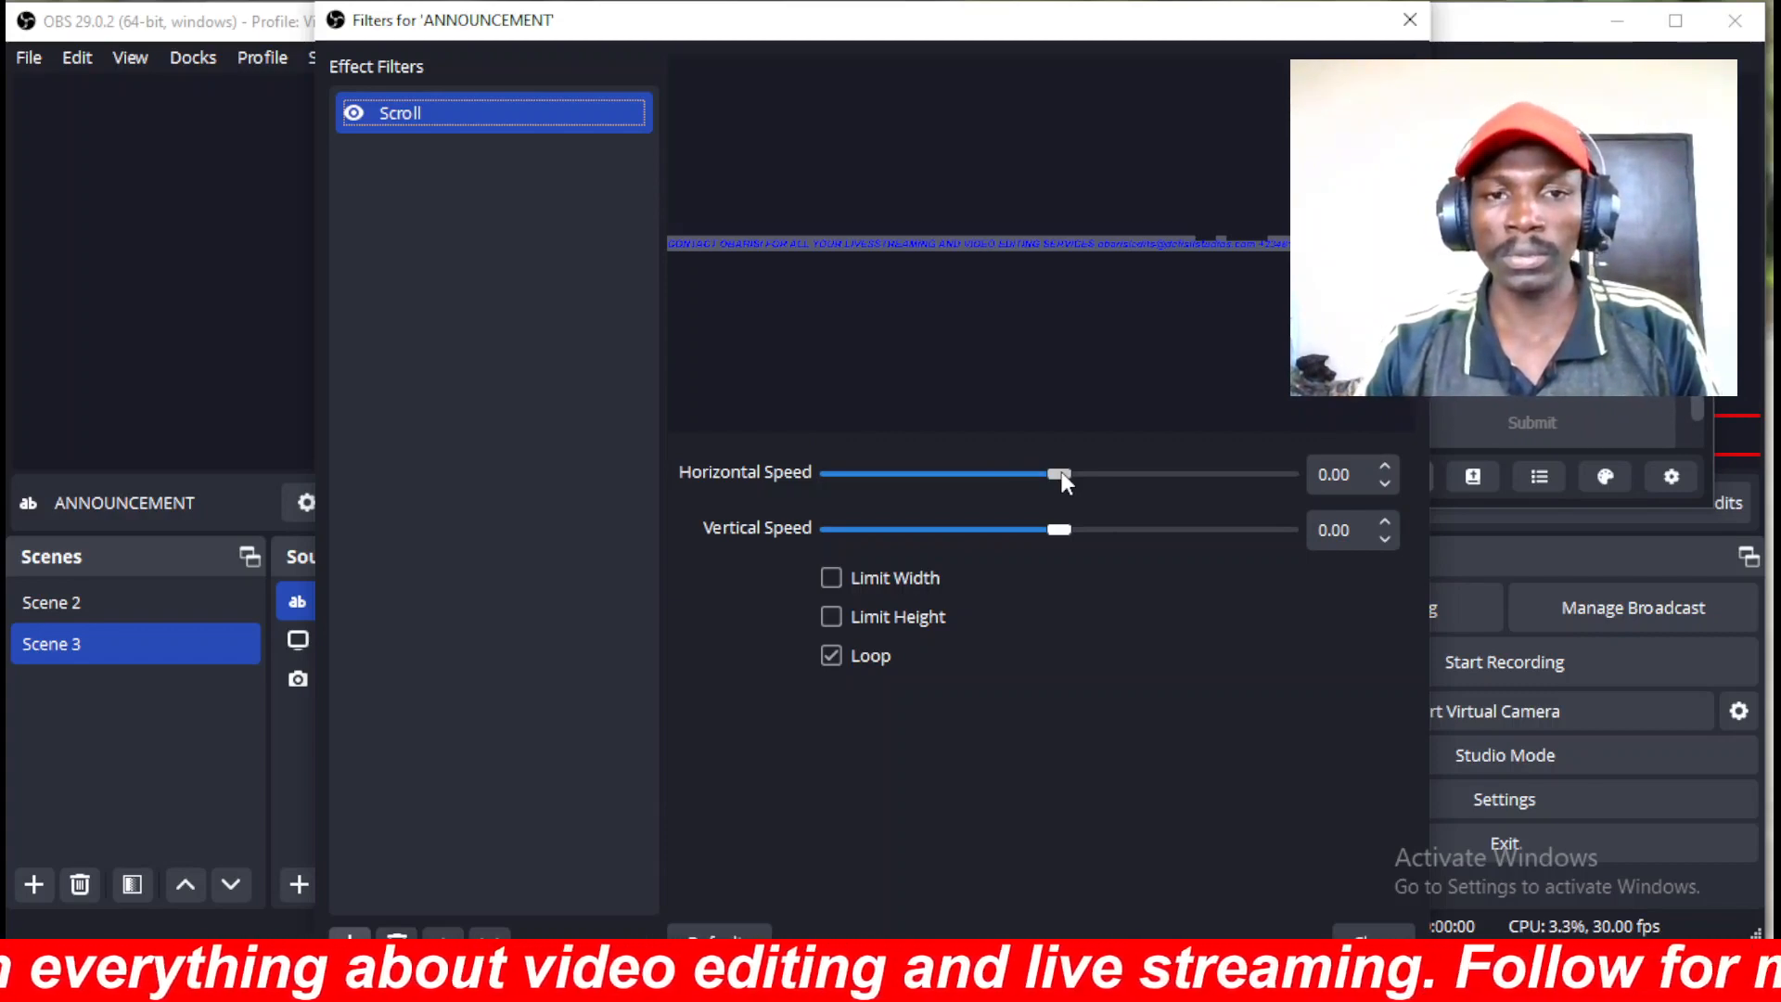
drag(1061, 473, 1190, 488)
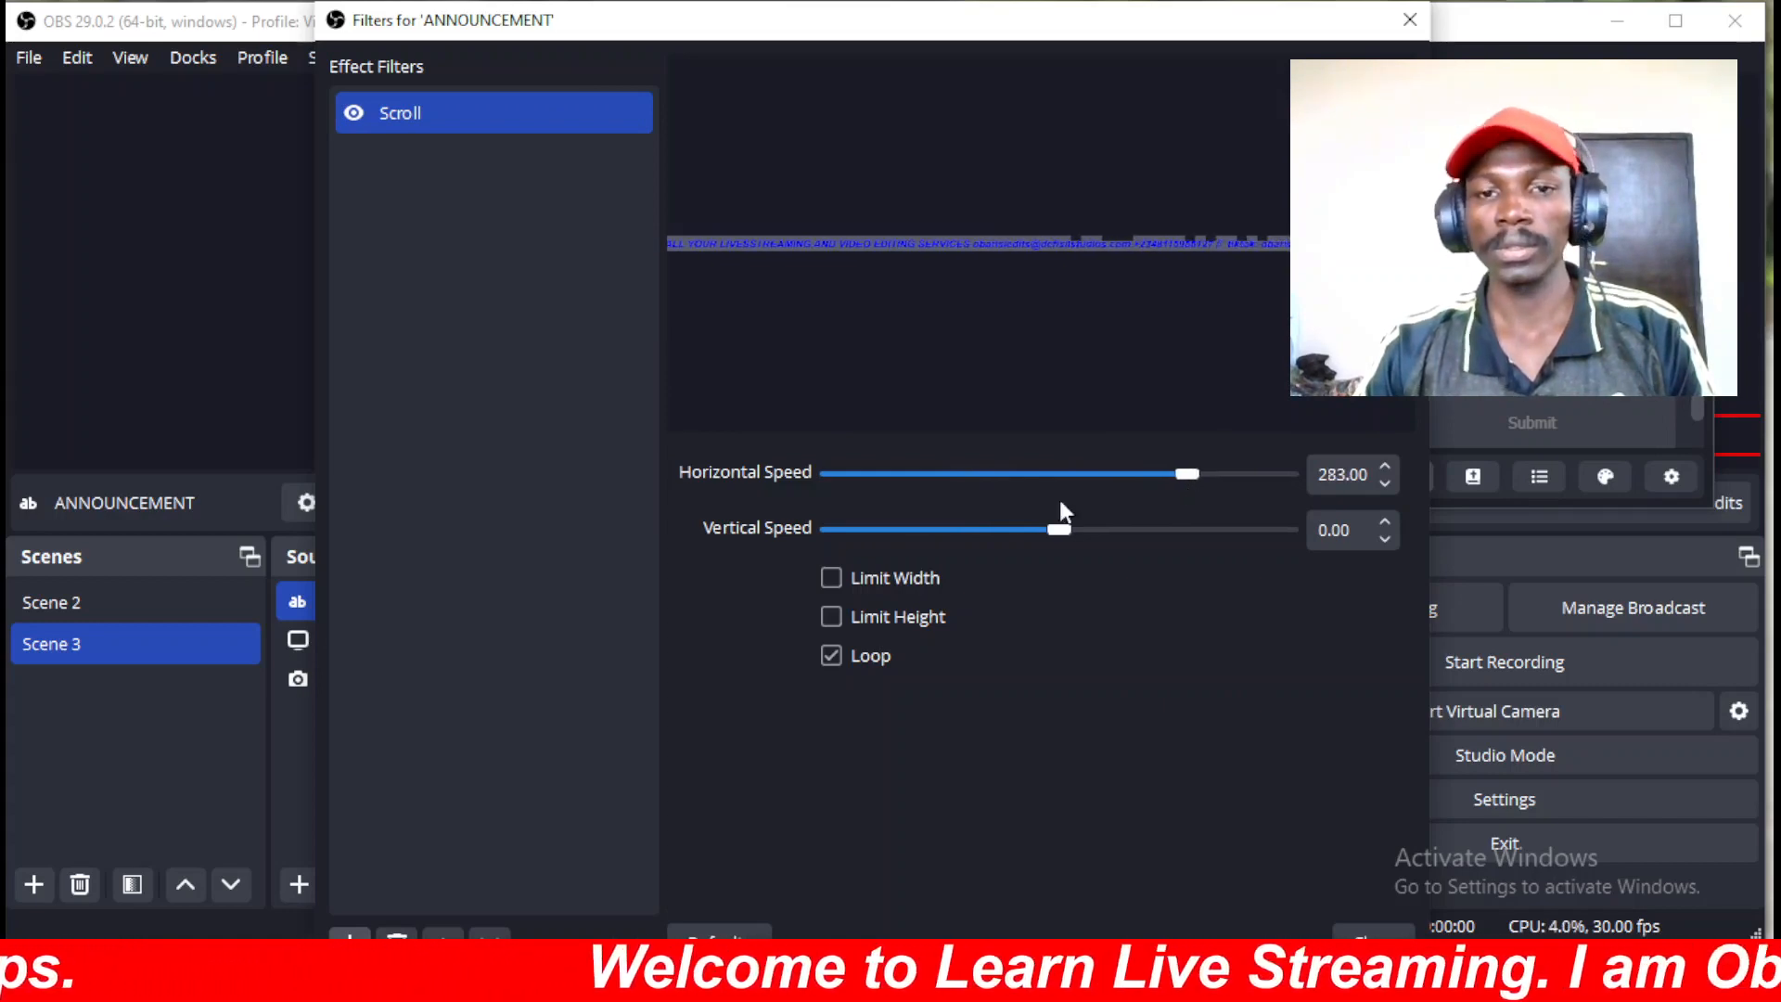
click(1371, 935)
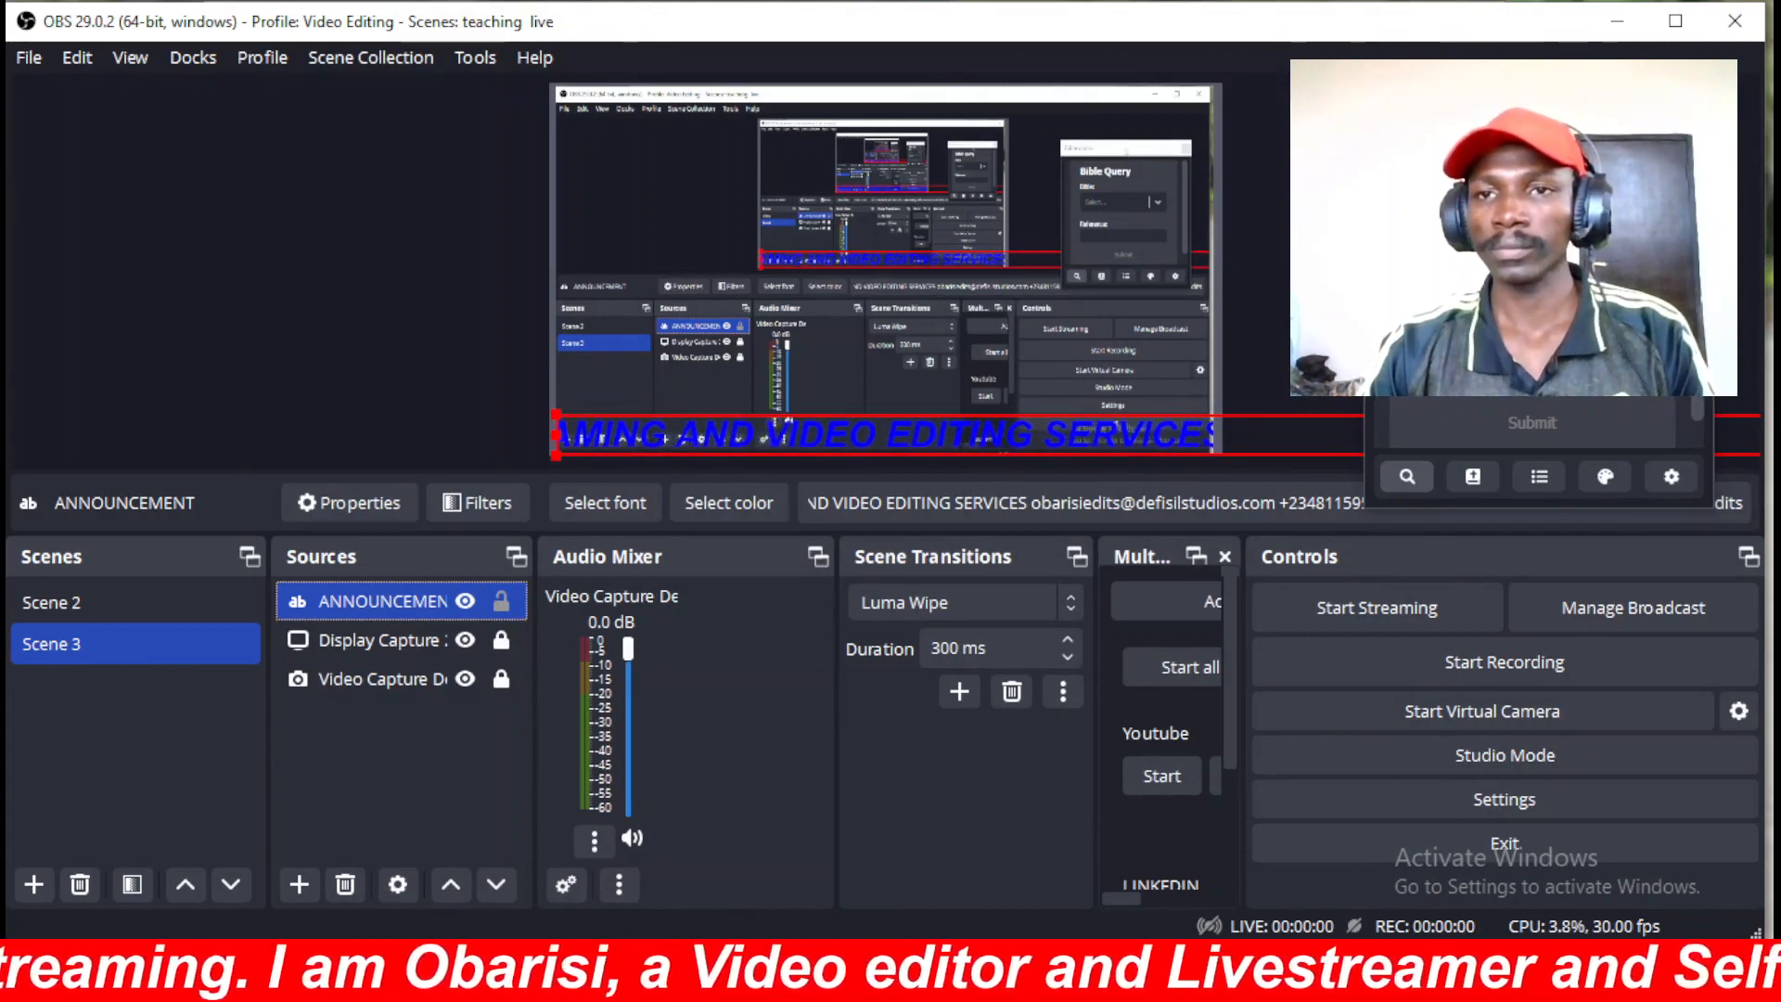
Increase the ANNOUNCEMENT Scroll filter's horizontal speed from 283 to 331.
drag(1536, 160, 1498, 85)
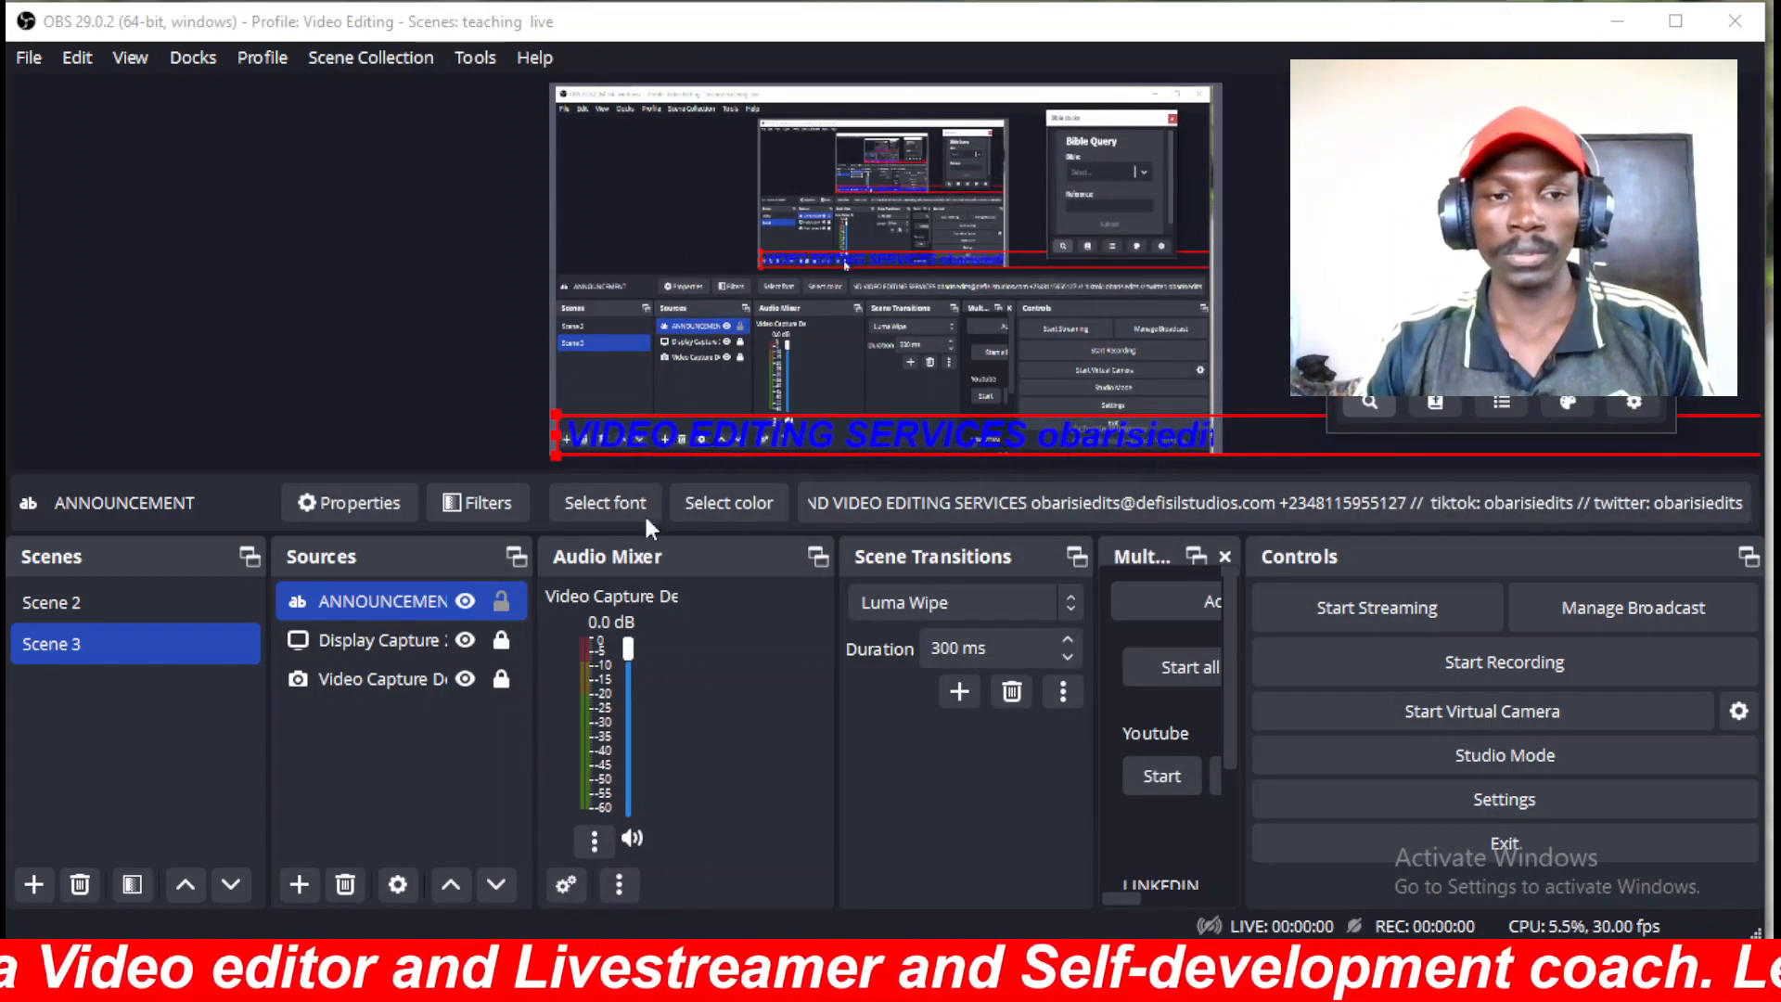
right_click(405, 598)
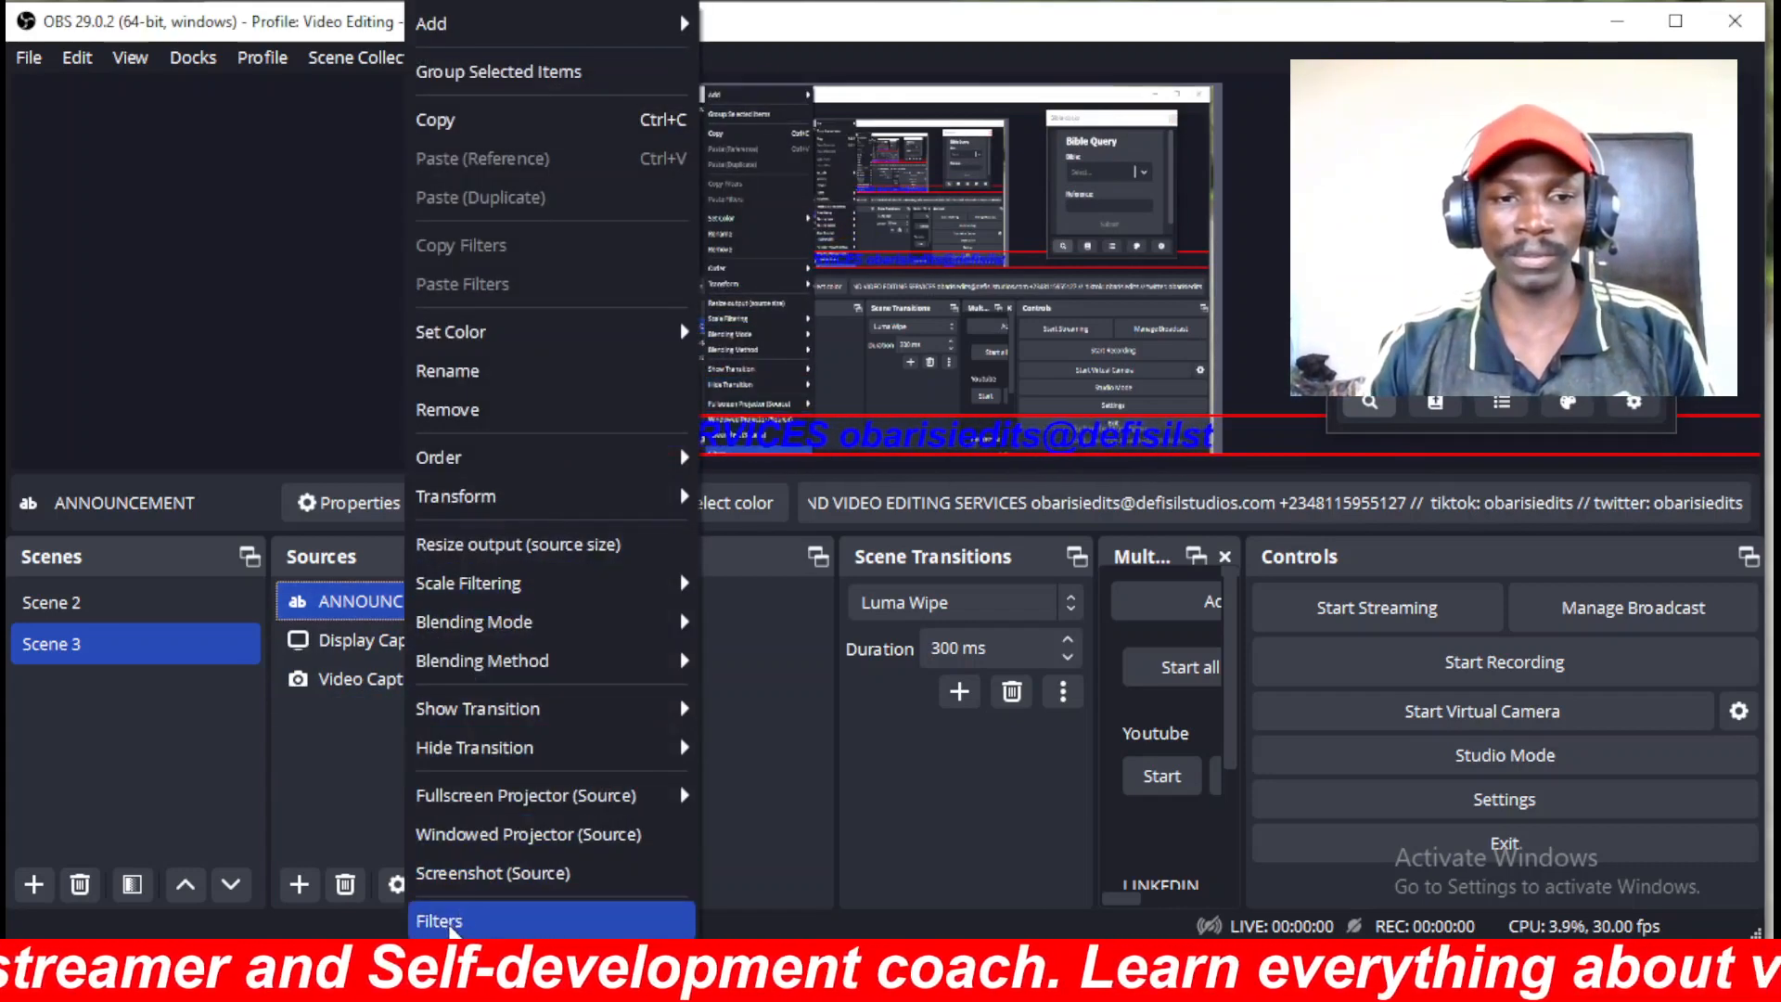
click(451, 921)
drag(949, 525, 1209, 525)
click(1380, 932)
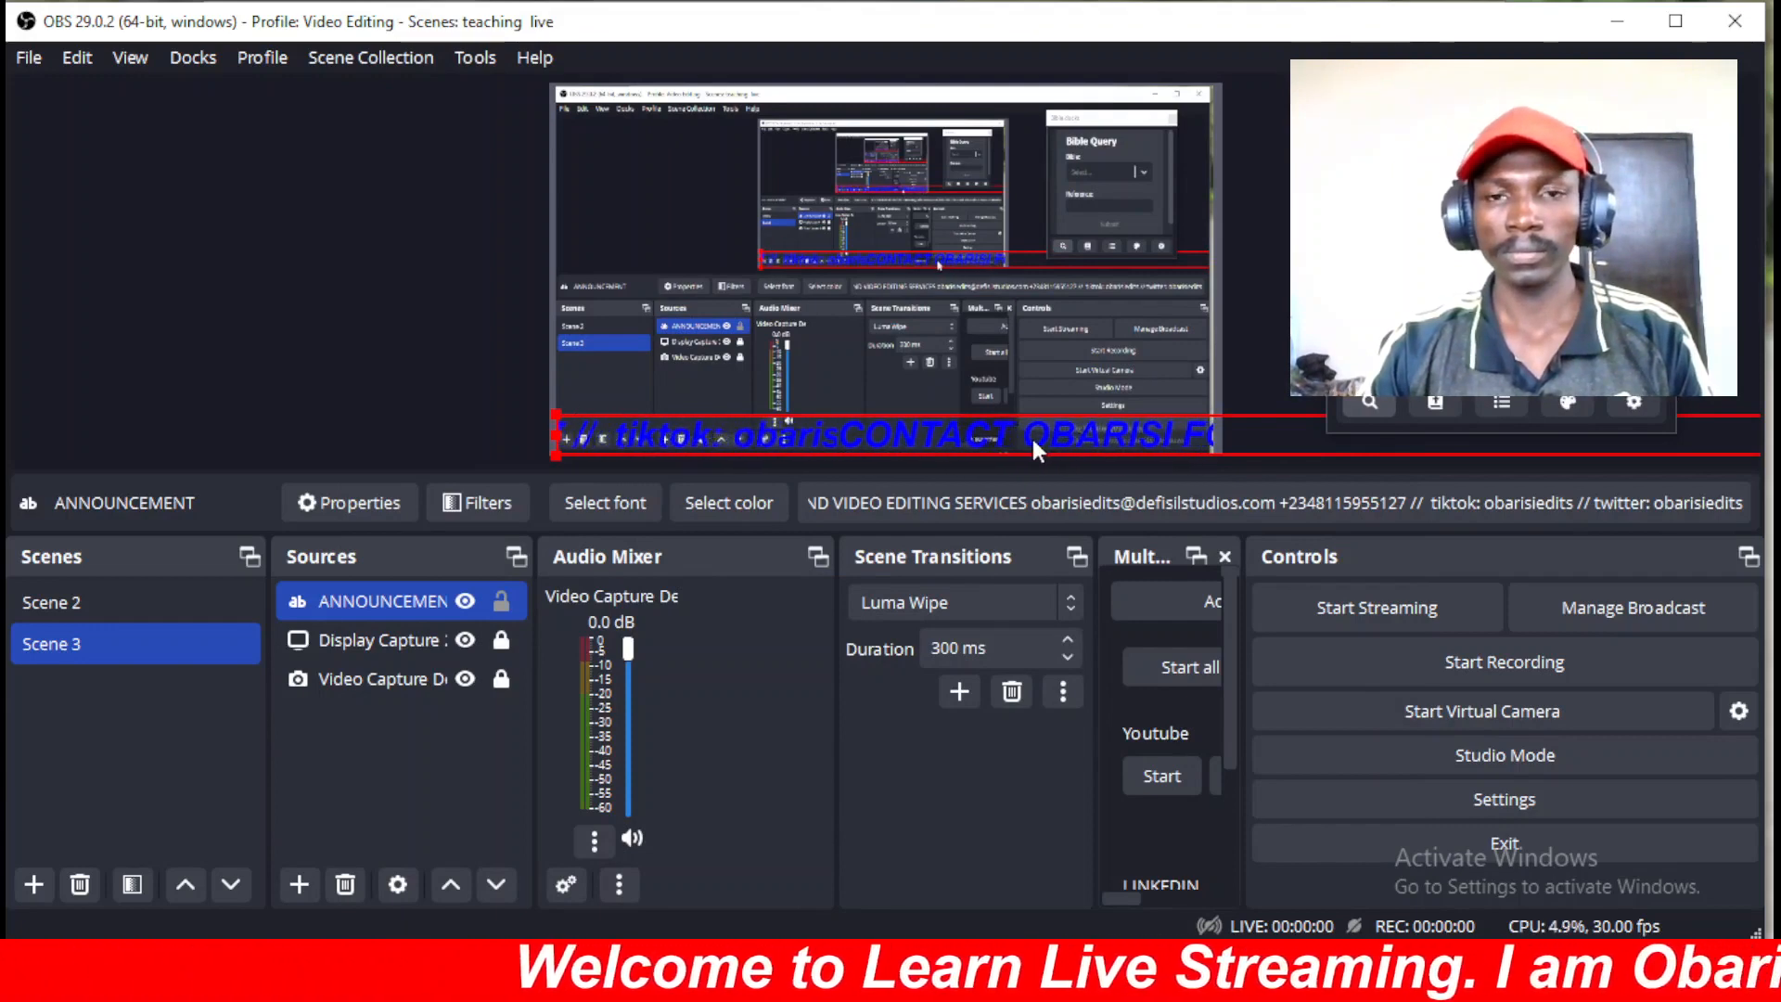
right_click(1009, 445)
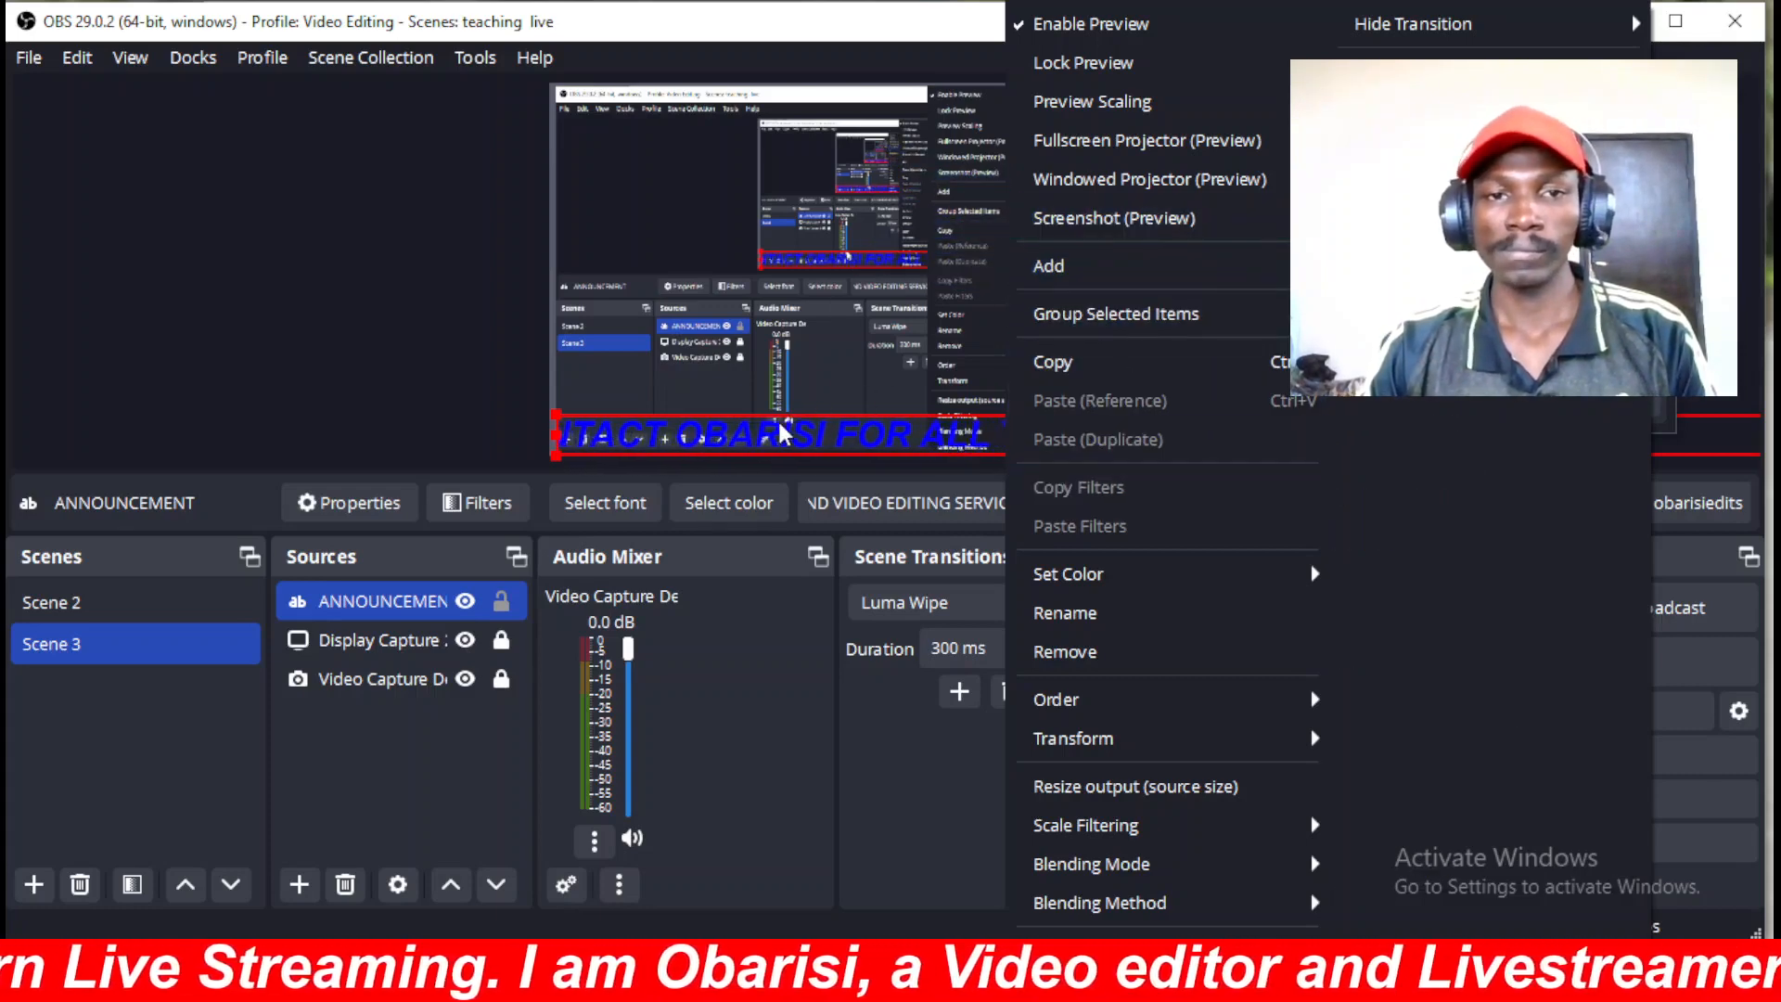
Close the preview's context menu and reselect the ANNOUNCEMENT ticker.
click(738, 429)
right_click(738, 428)
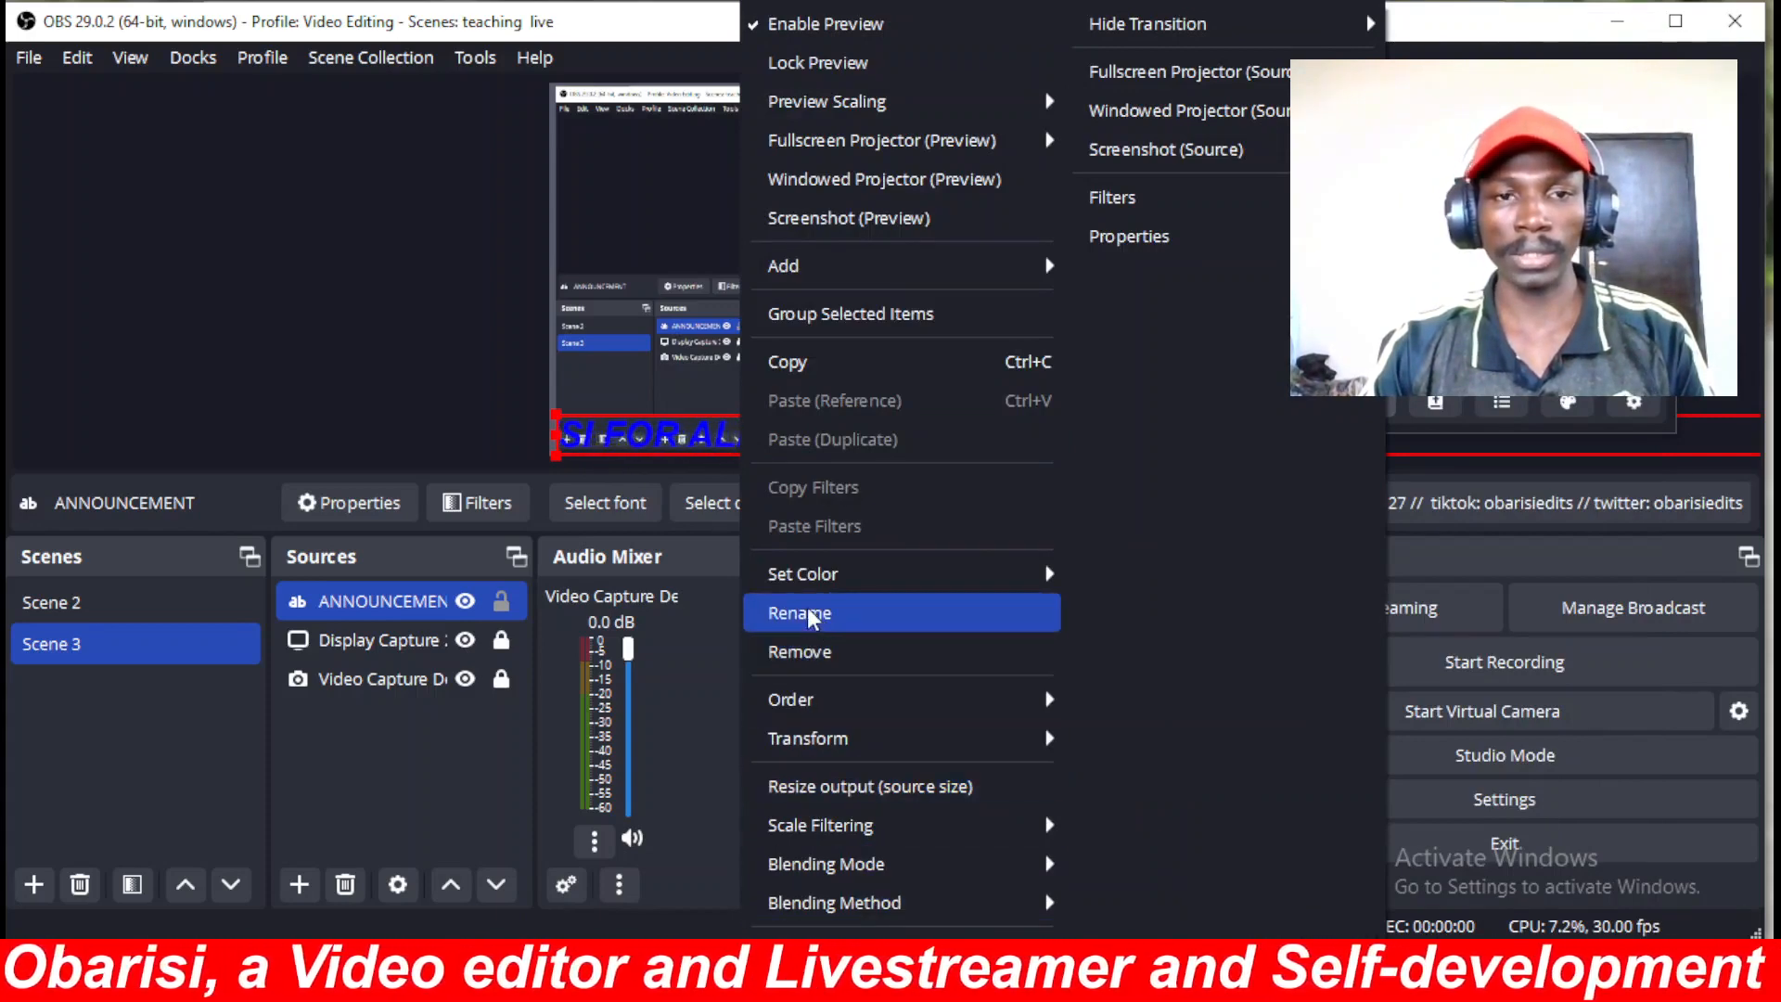
click(476, 450)
click(627, 428)
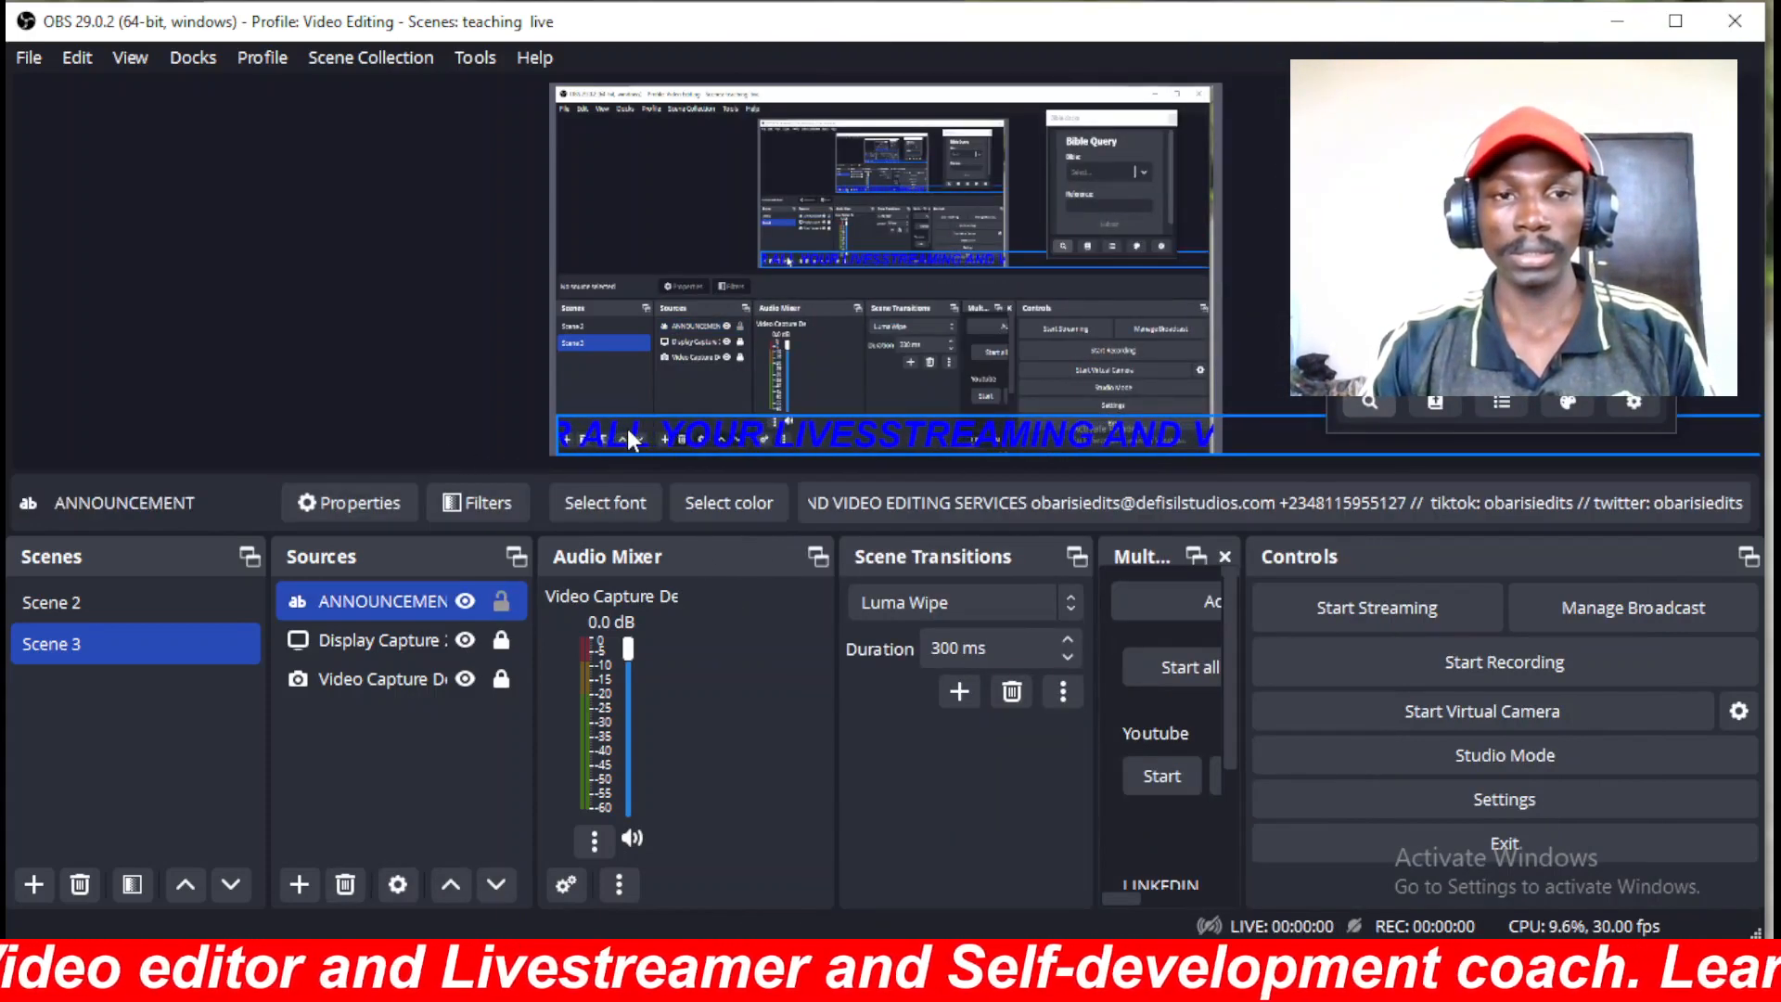
Change the ticker font from Arial Bold Italic size 256 to size 200.
click(614, 502)
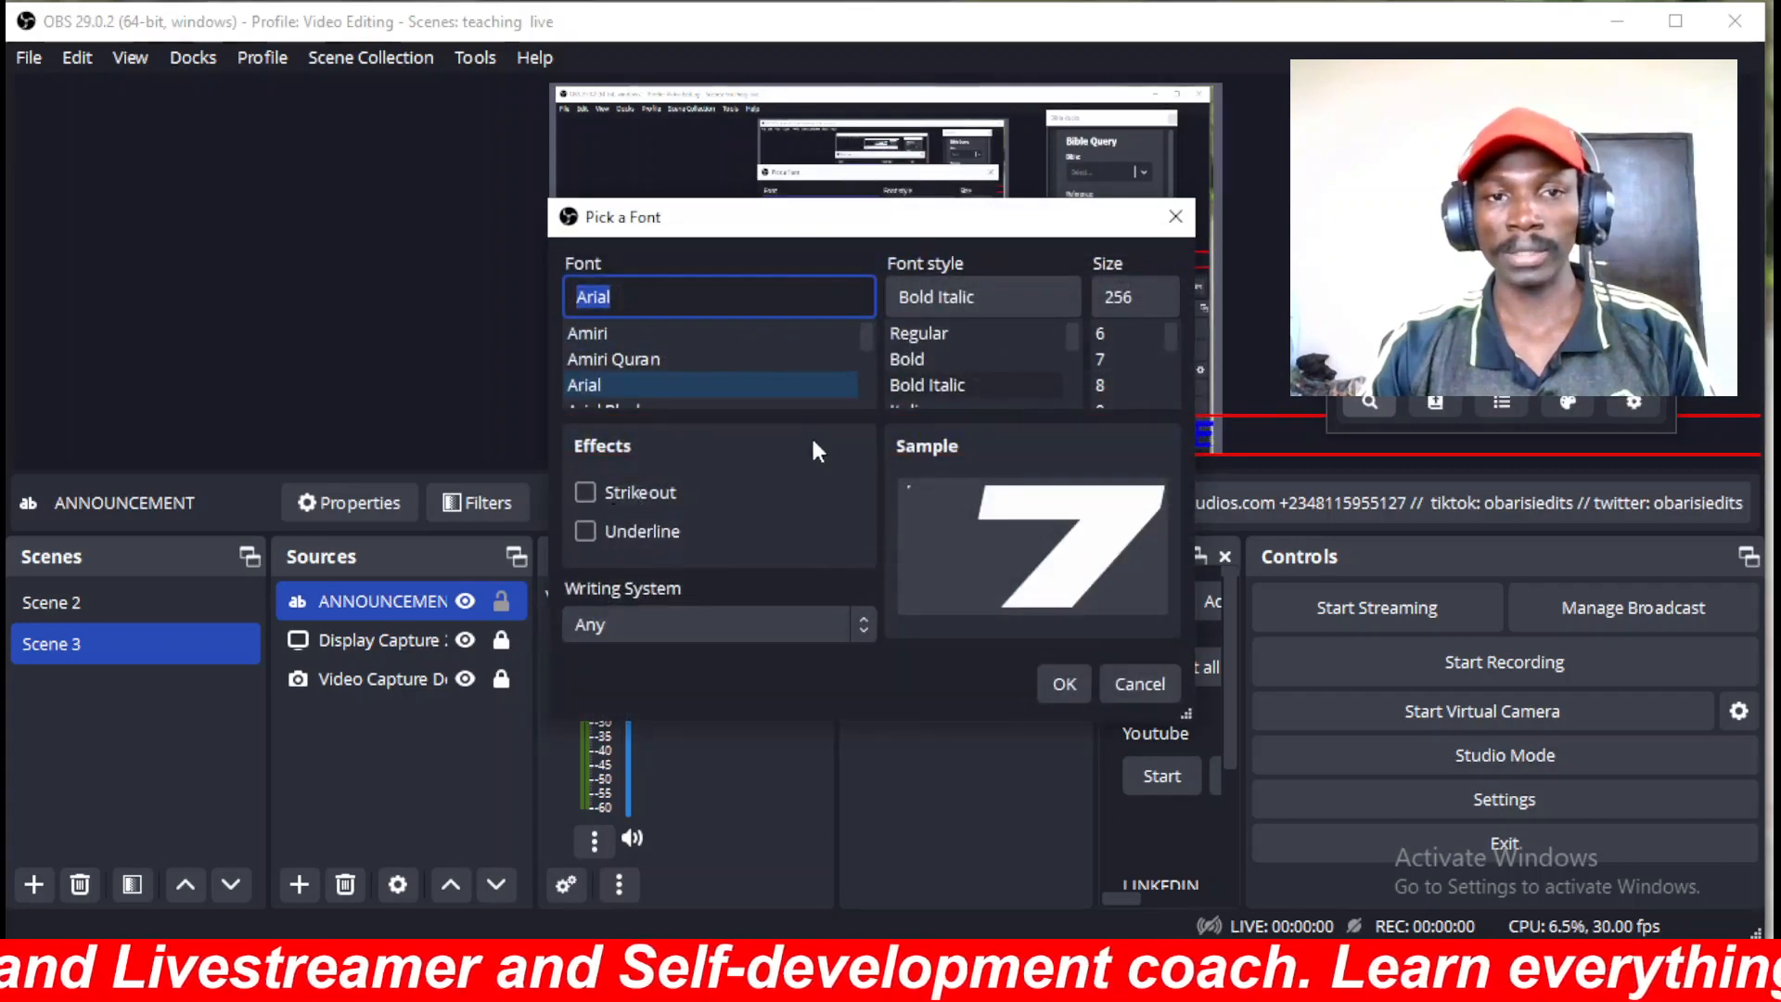
click(1134, 304)
key(BackSpace)
key(BackSpace)
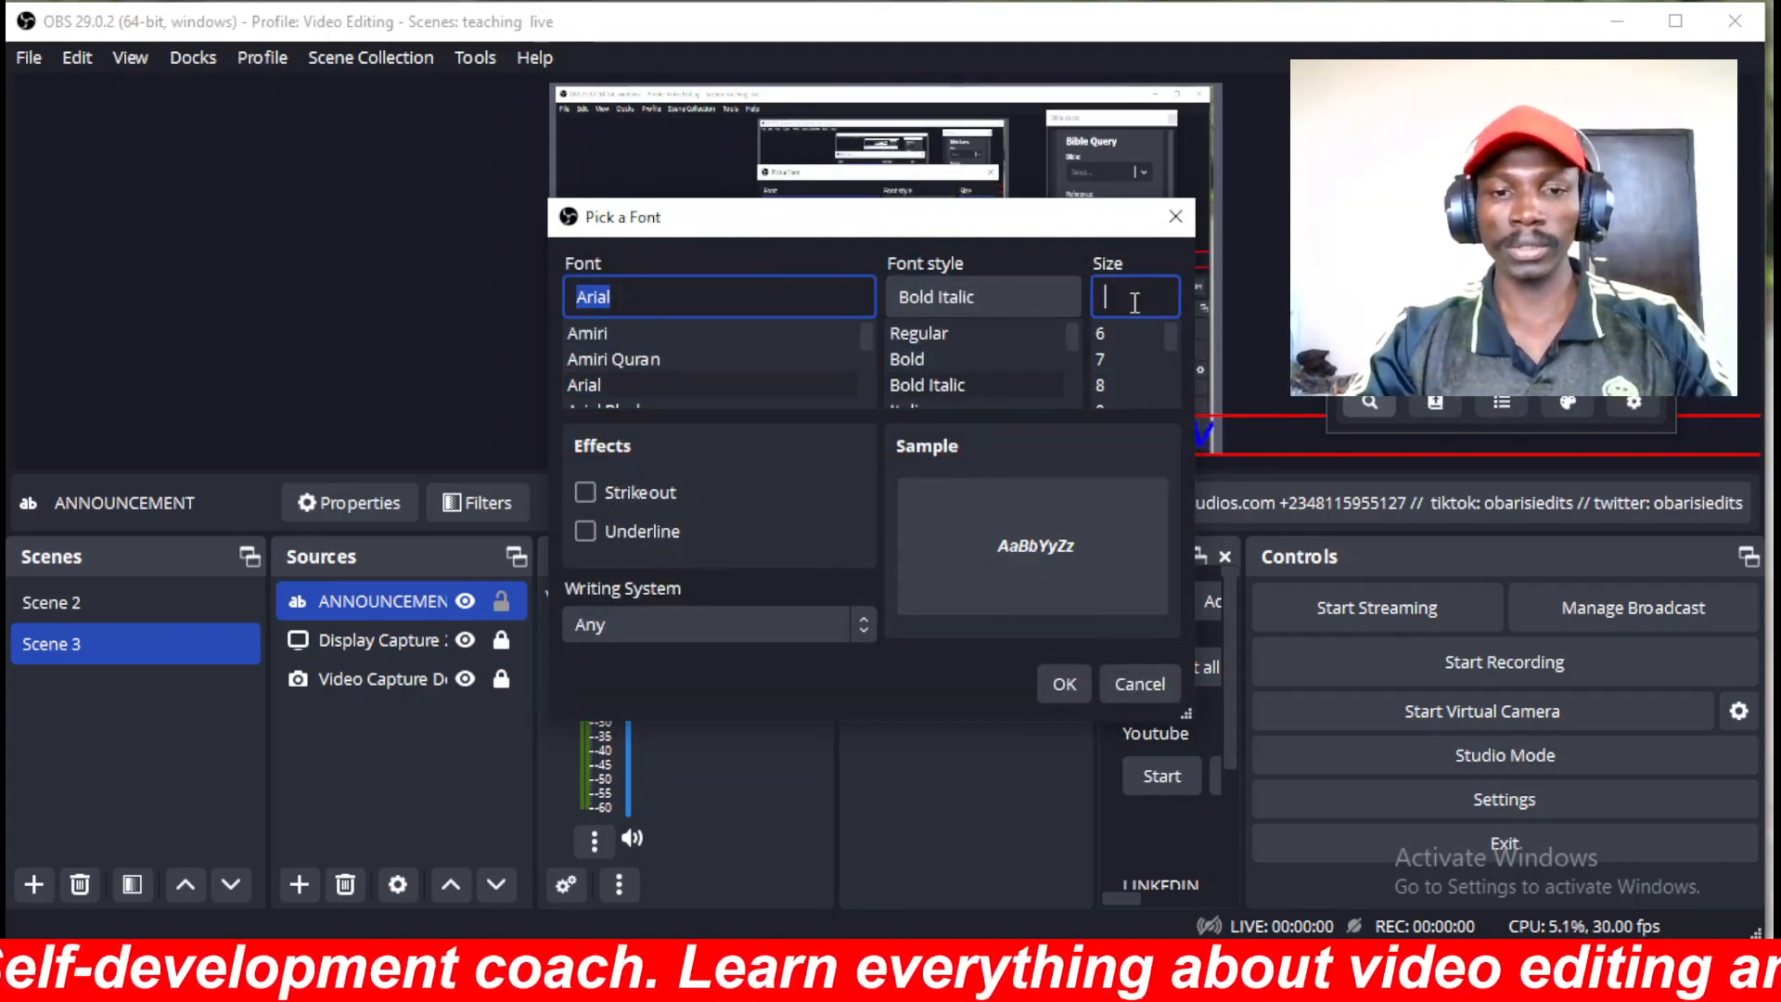
text(00)
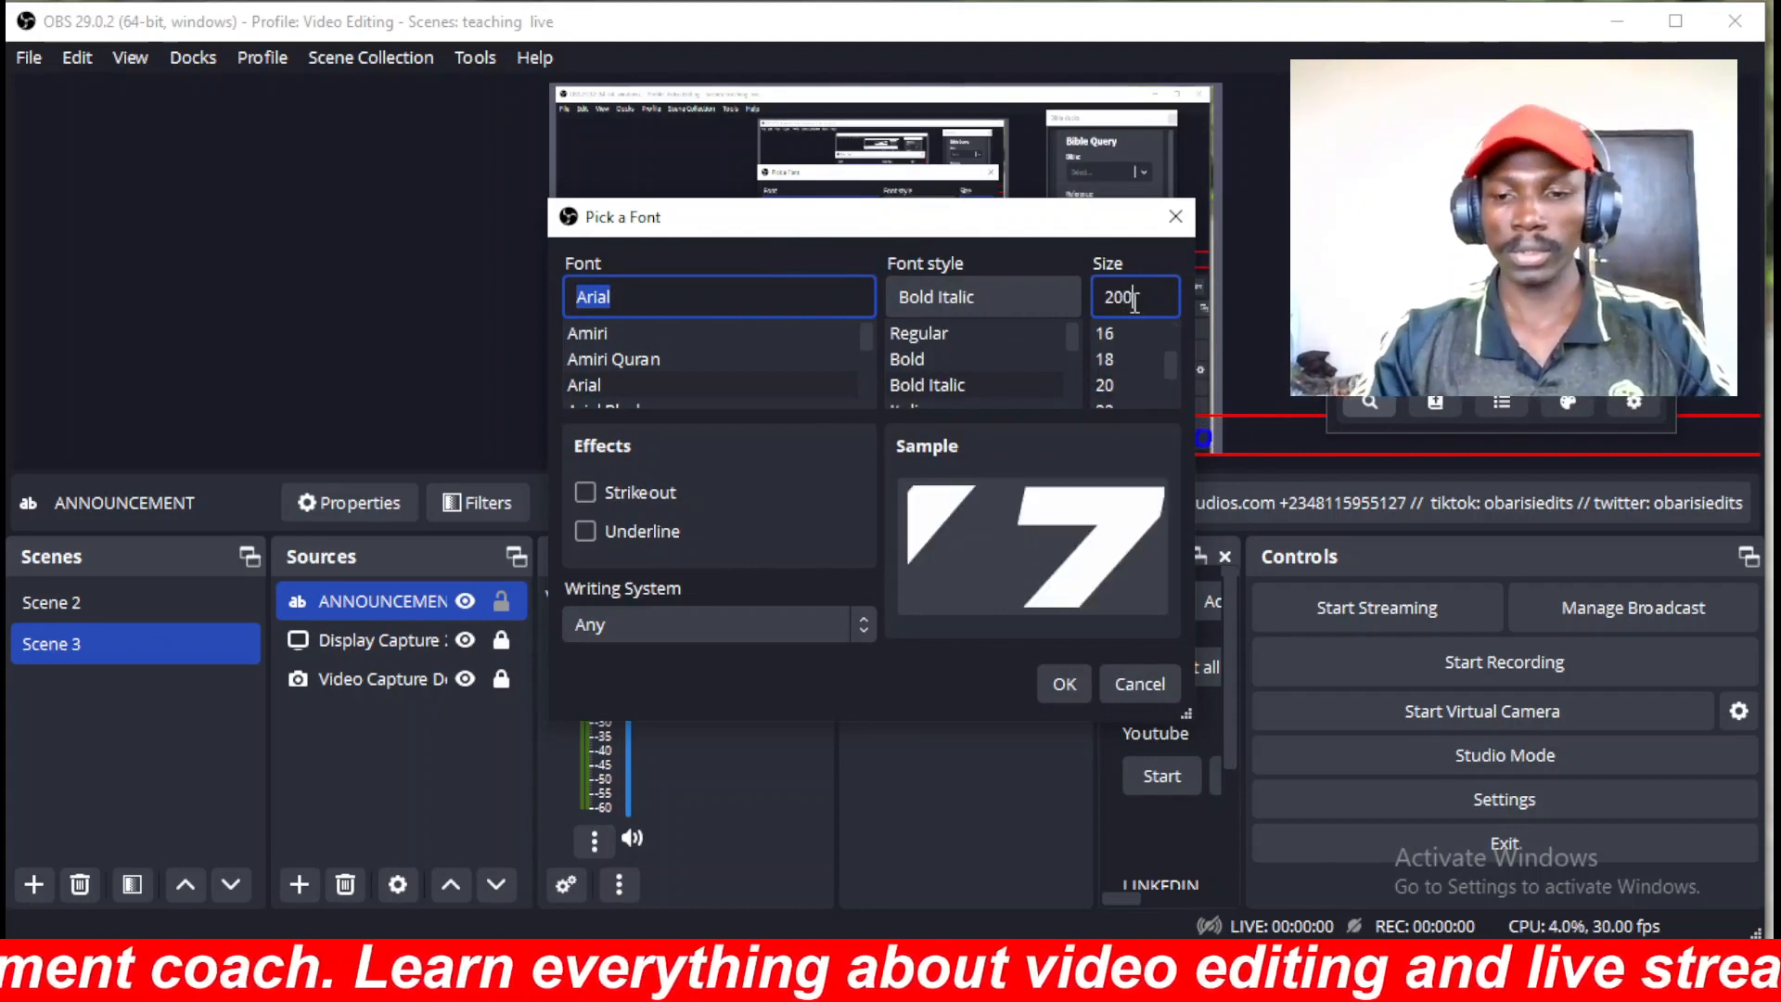
key(Return)
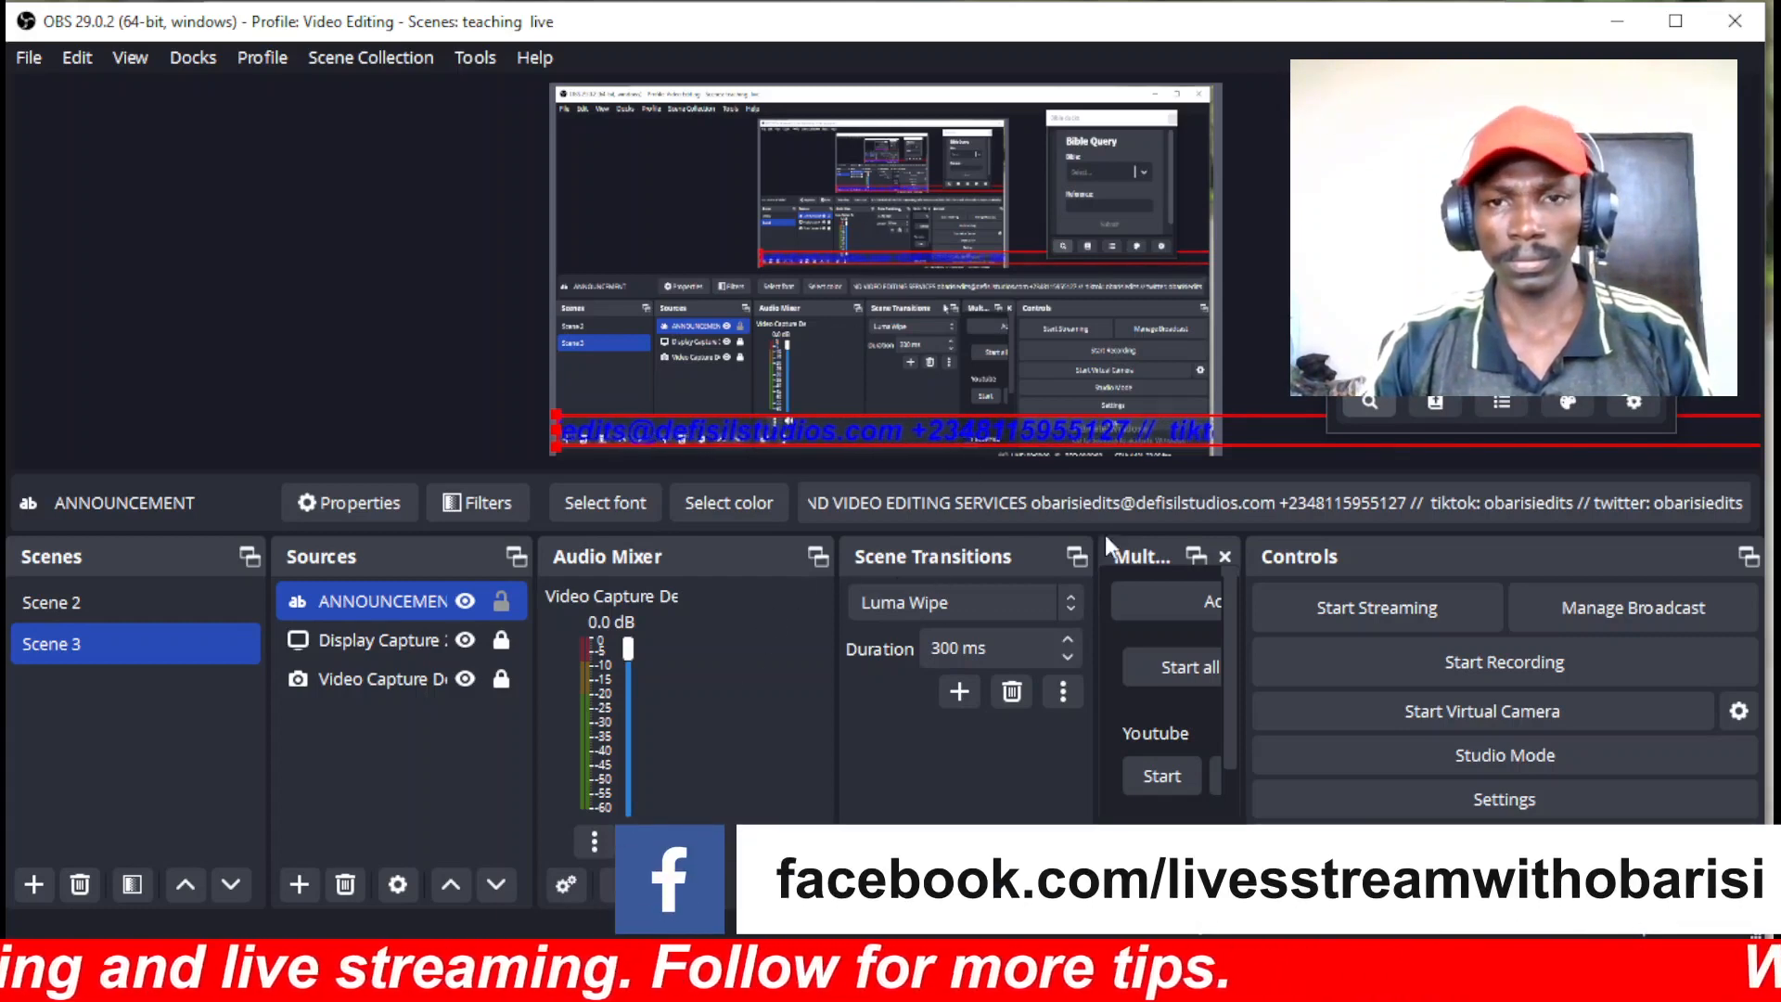
Append trailing spaces to the ANNOUNCEMENT text so repeats are separated by a gap.
click(1715, 505)
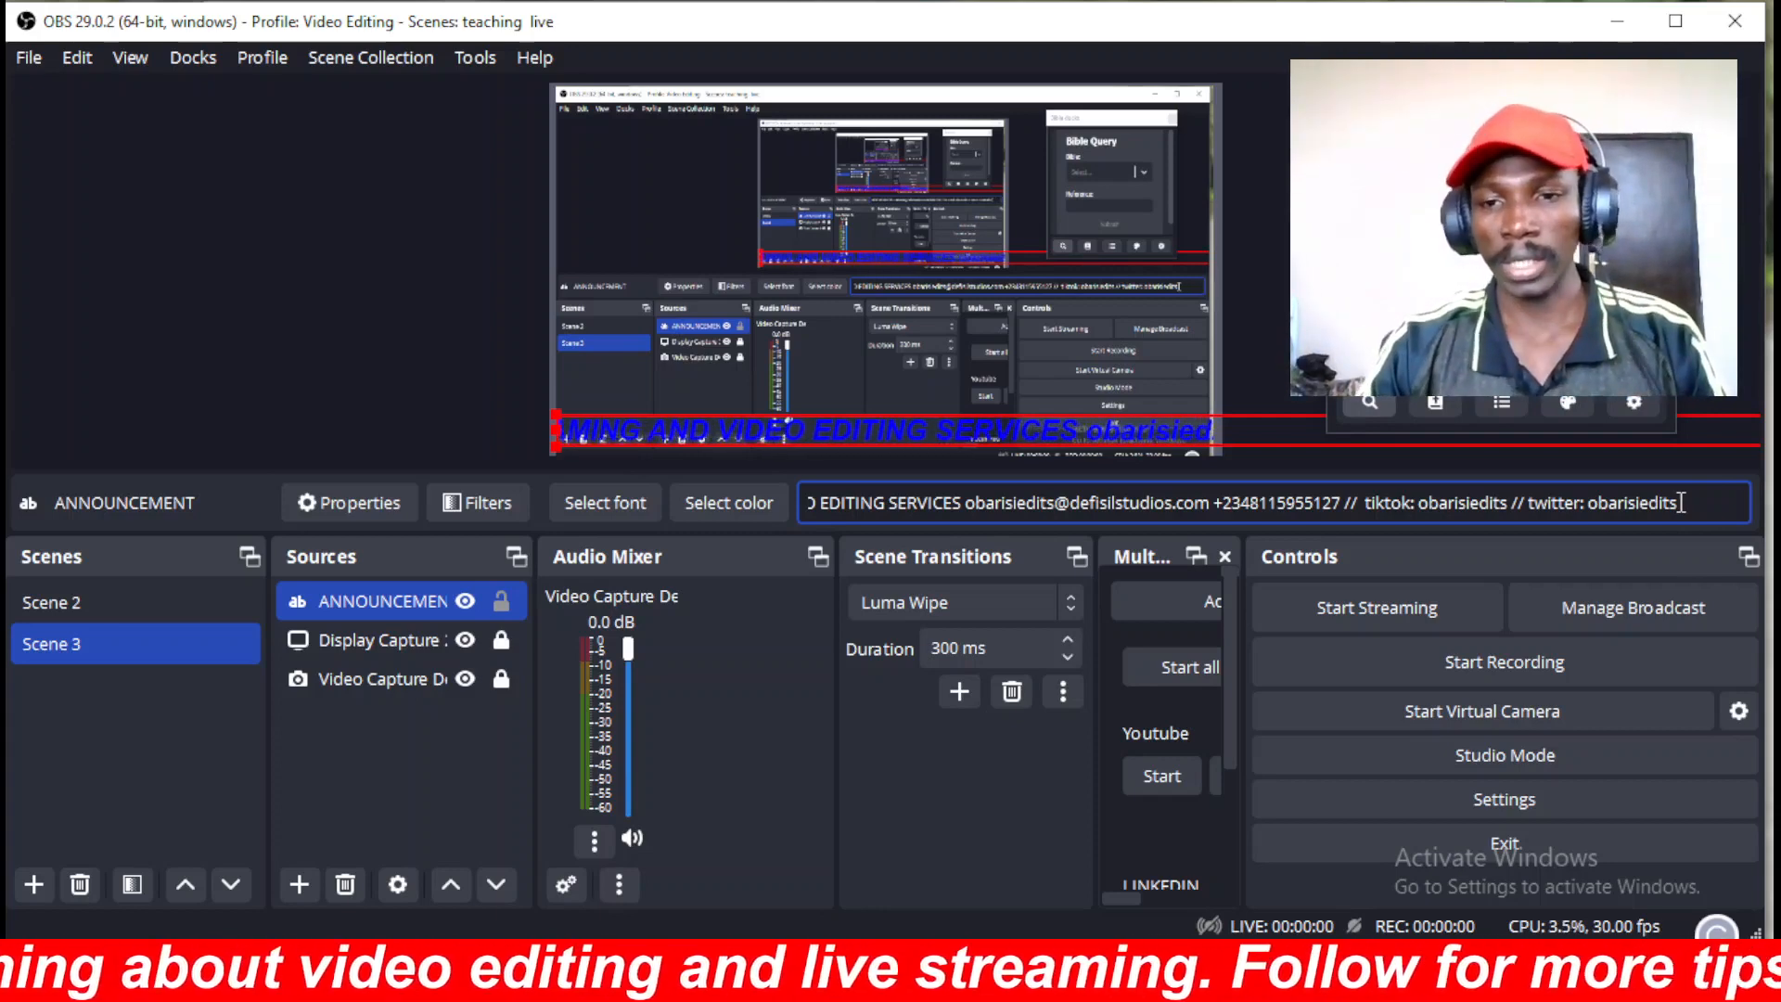
click(694, 650)
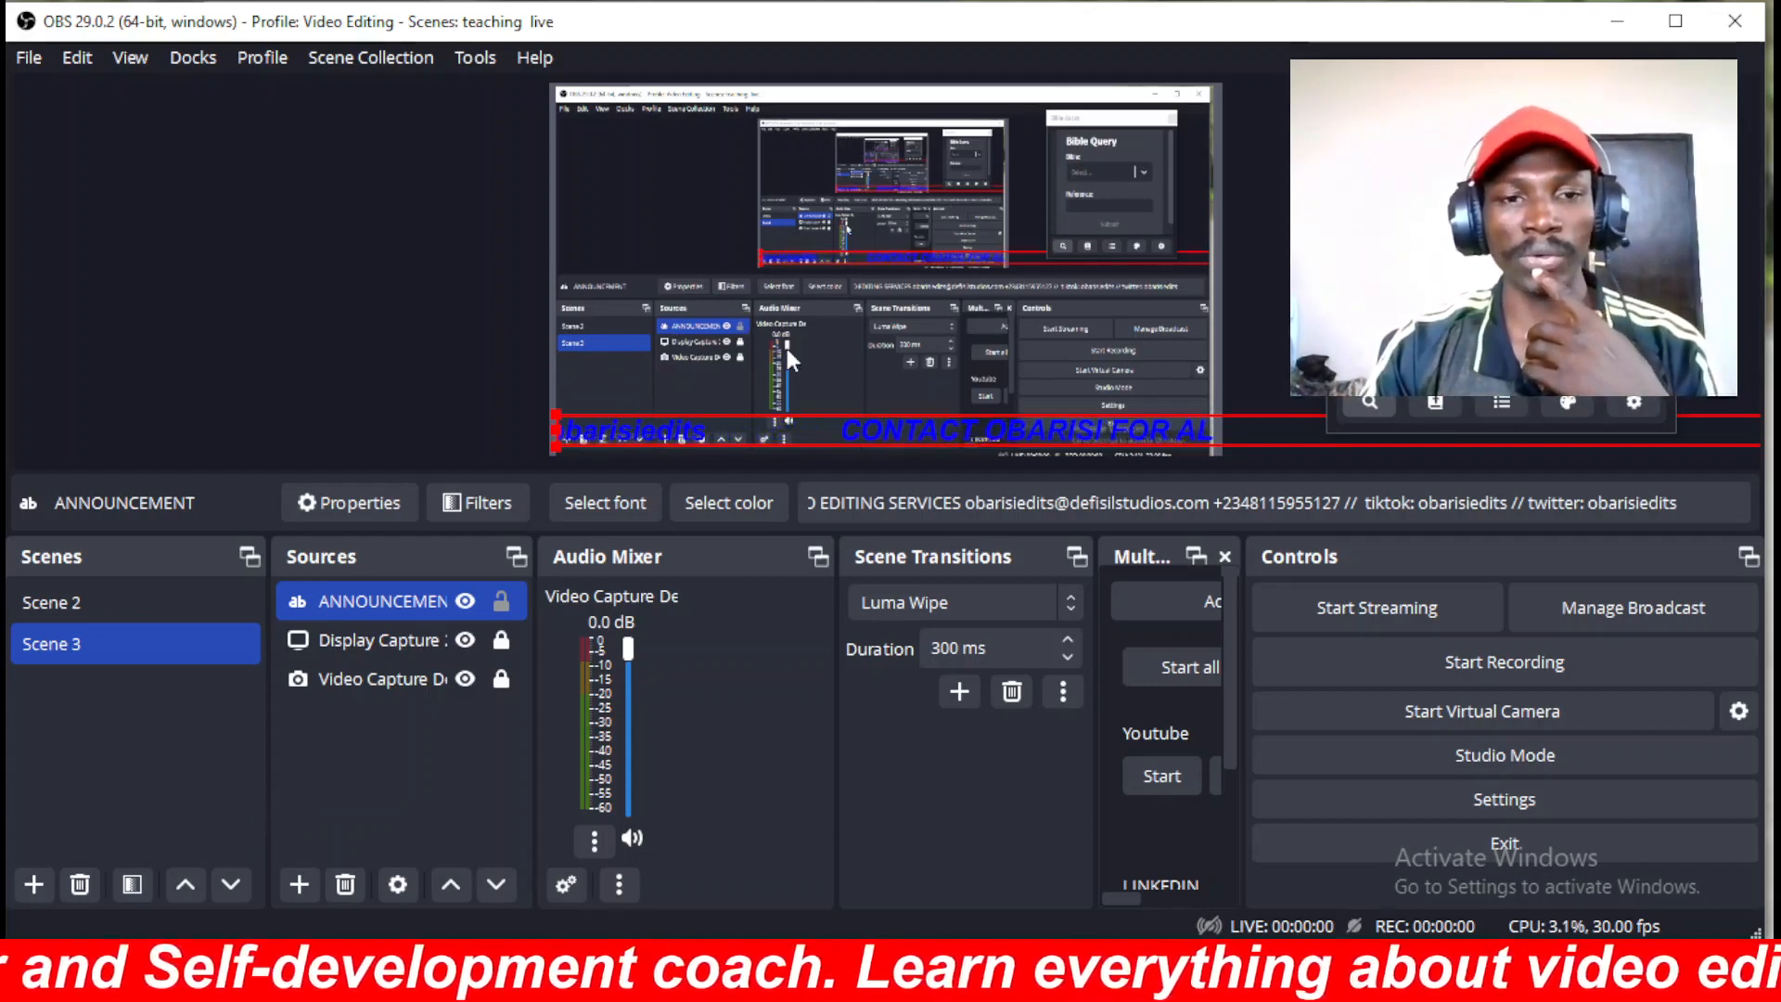
Add Color Source 3 to Scene 3, 1920×1080 in light grey #d1d1d1.
click(293, 890)
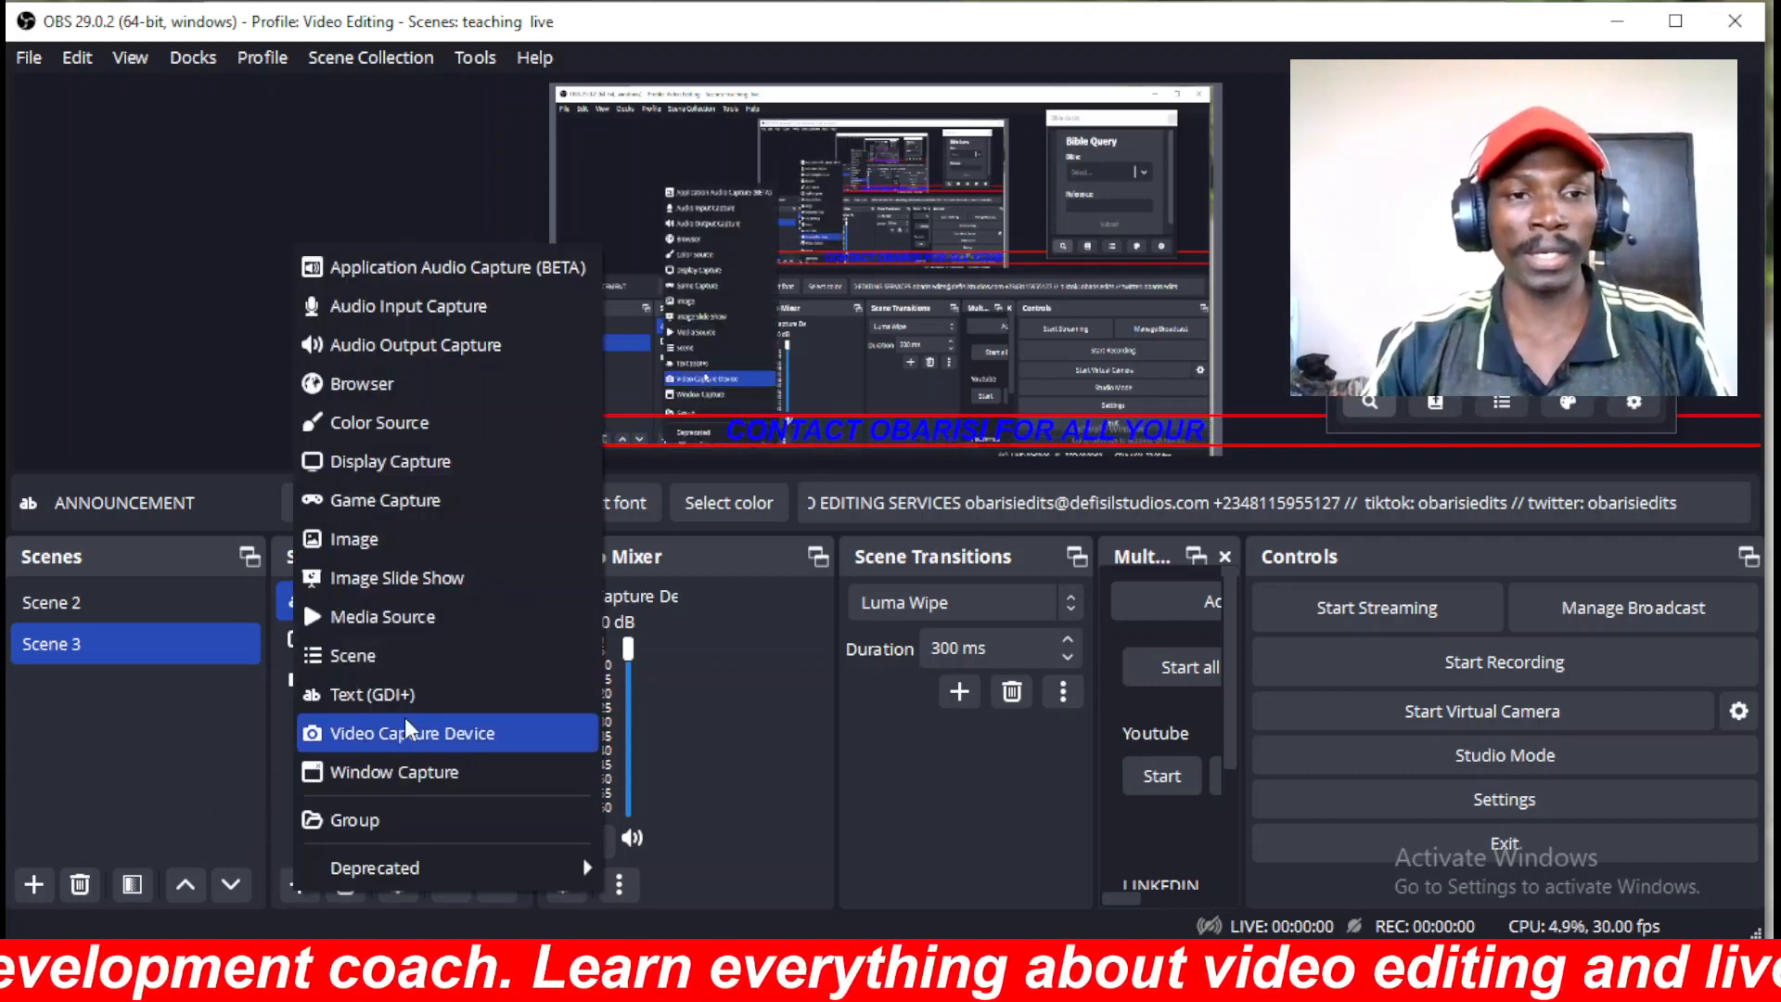
click(371, 423)
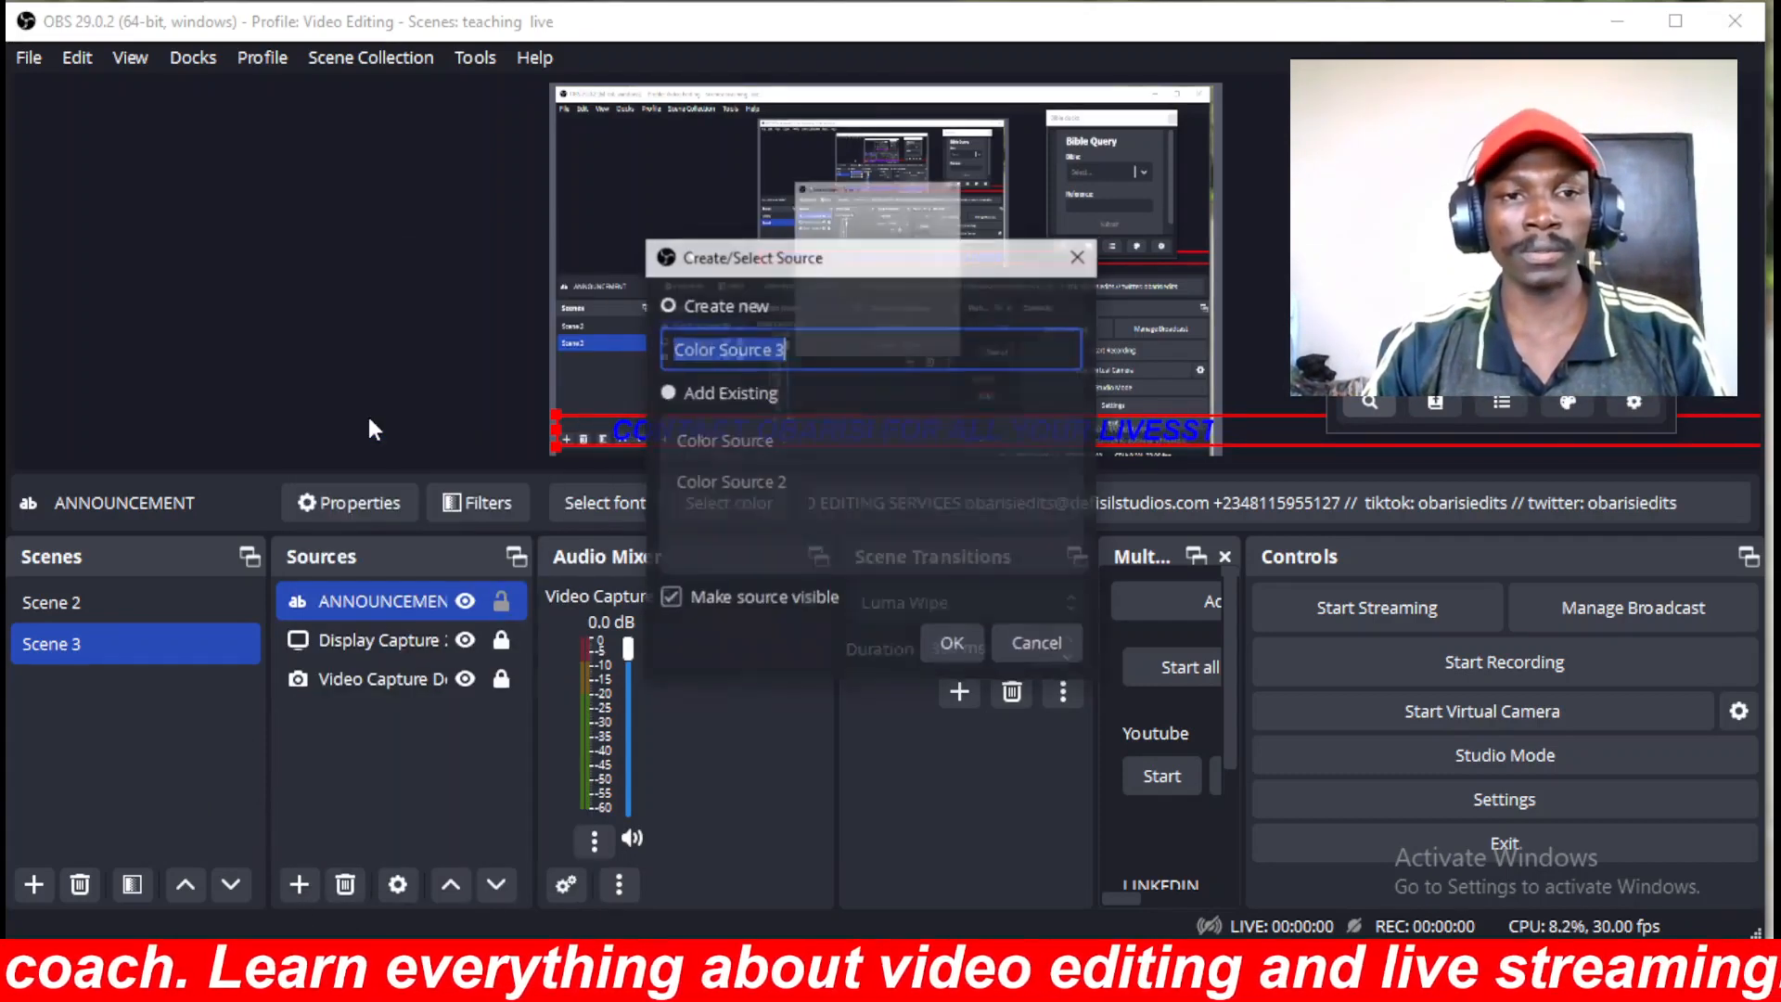
click(965, 651)
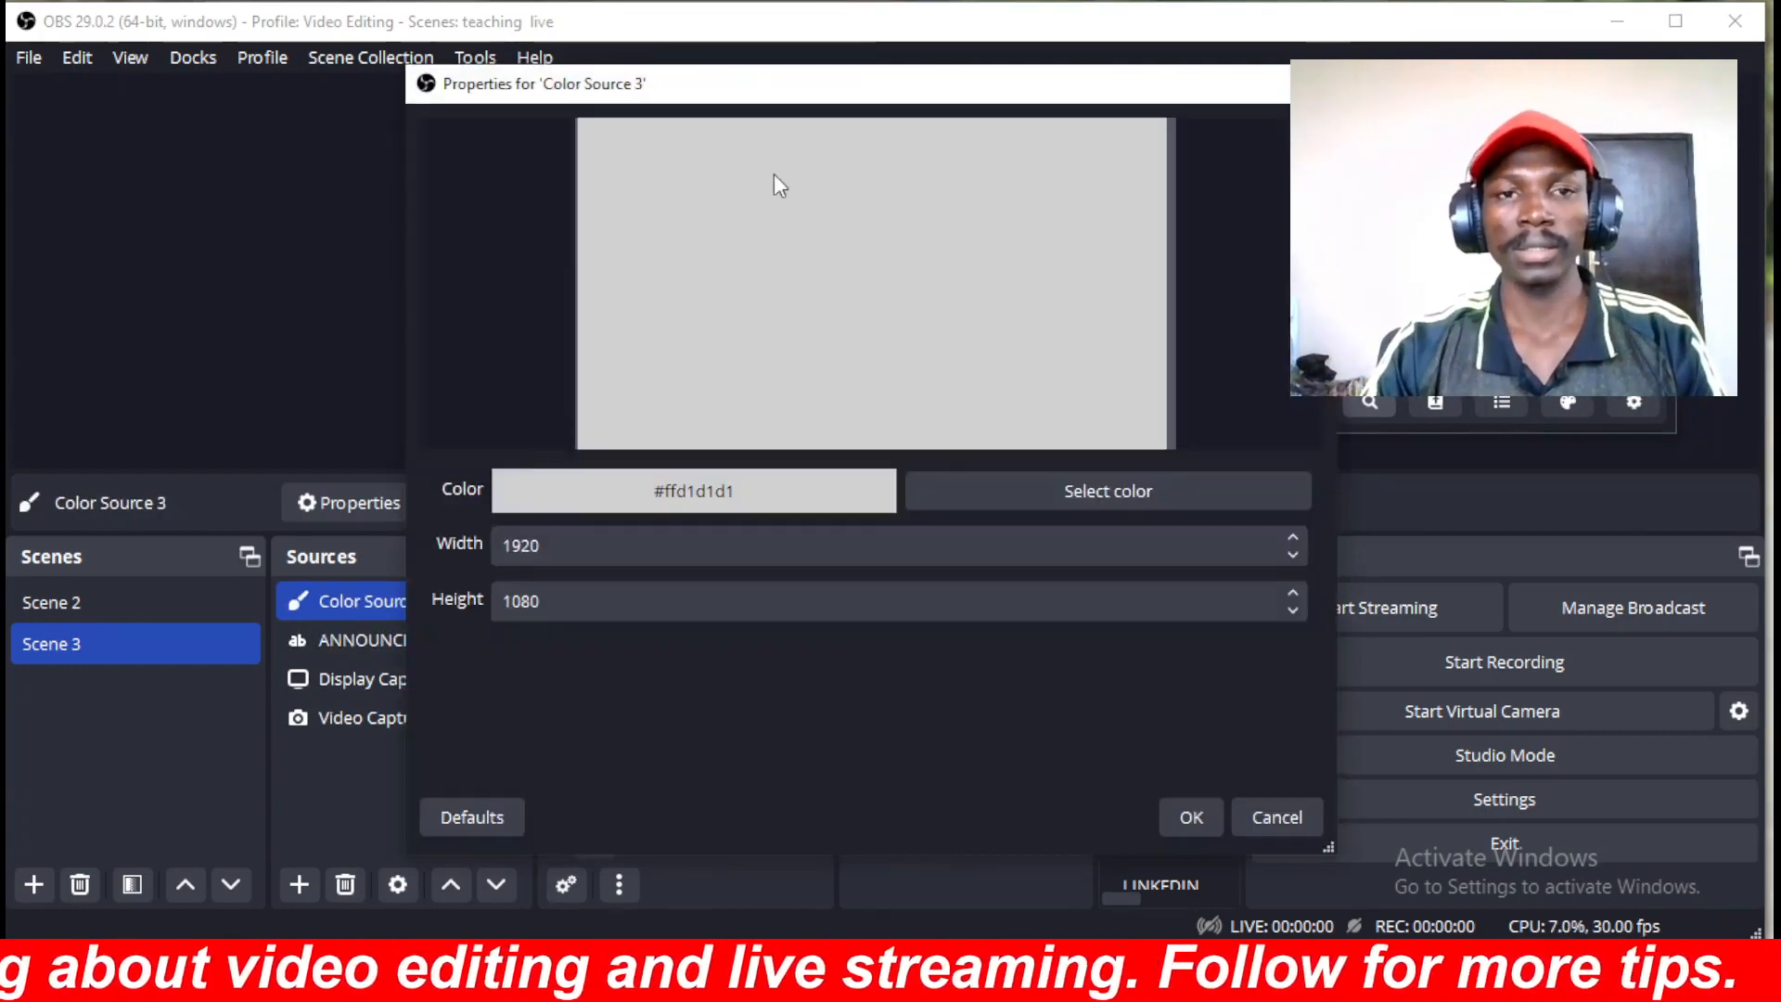
click(1127, 497)
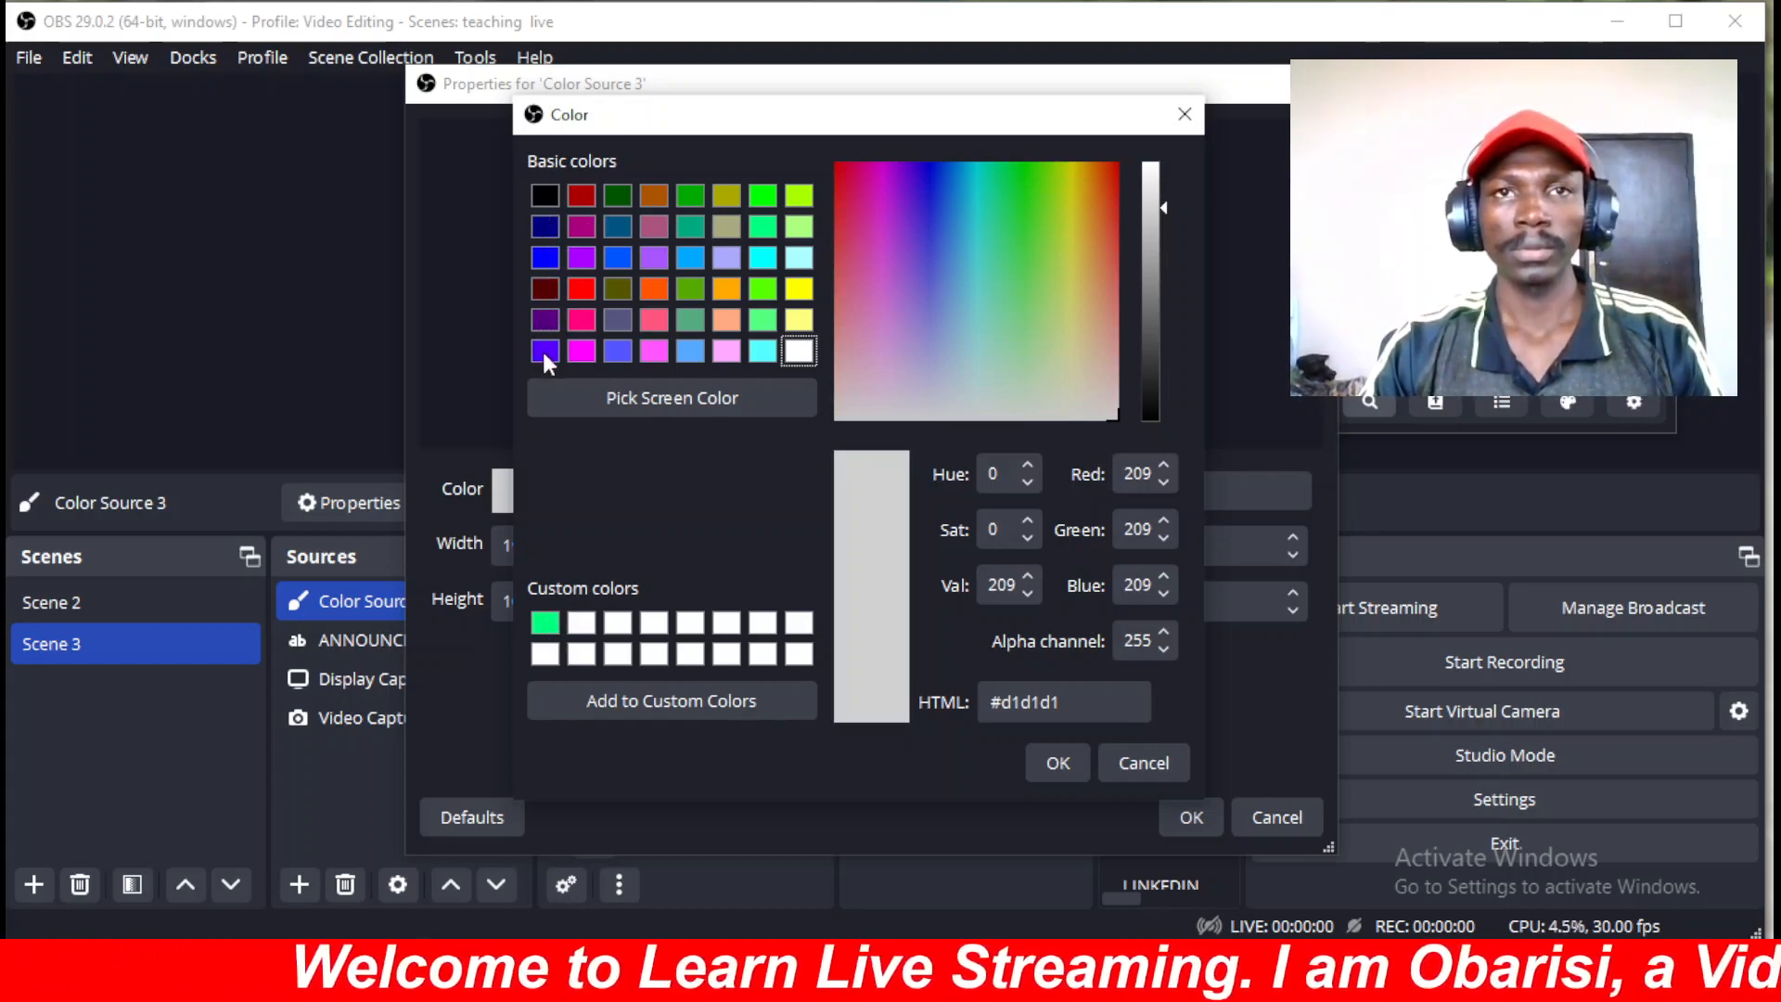
click(1067, 766)
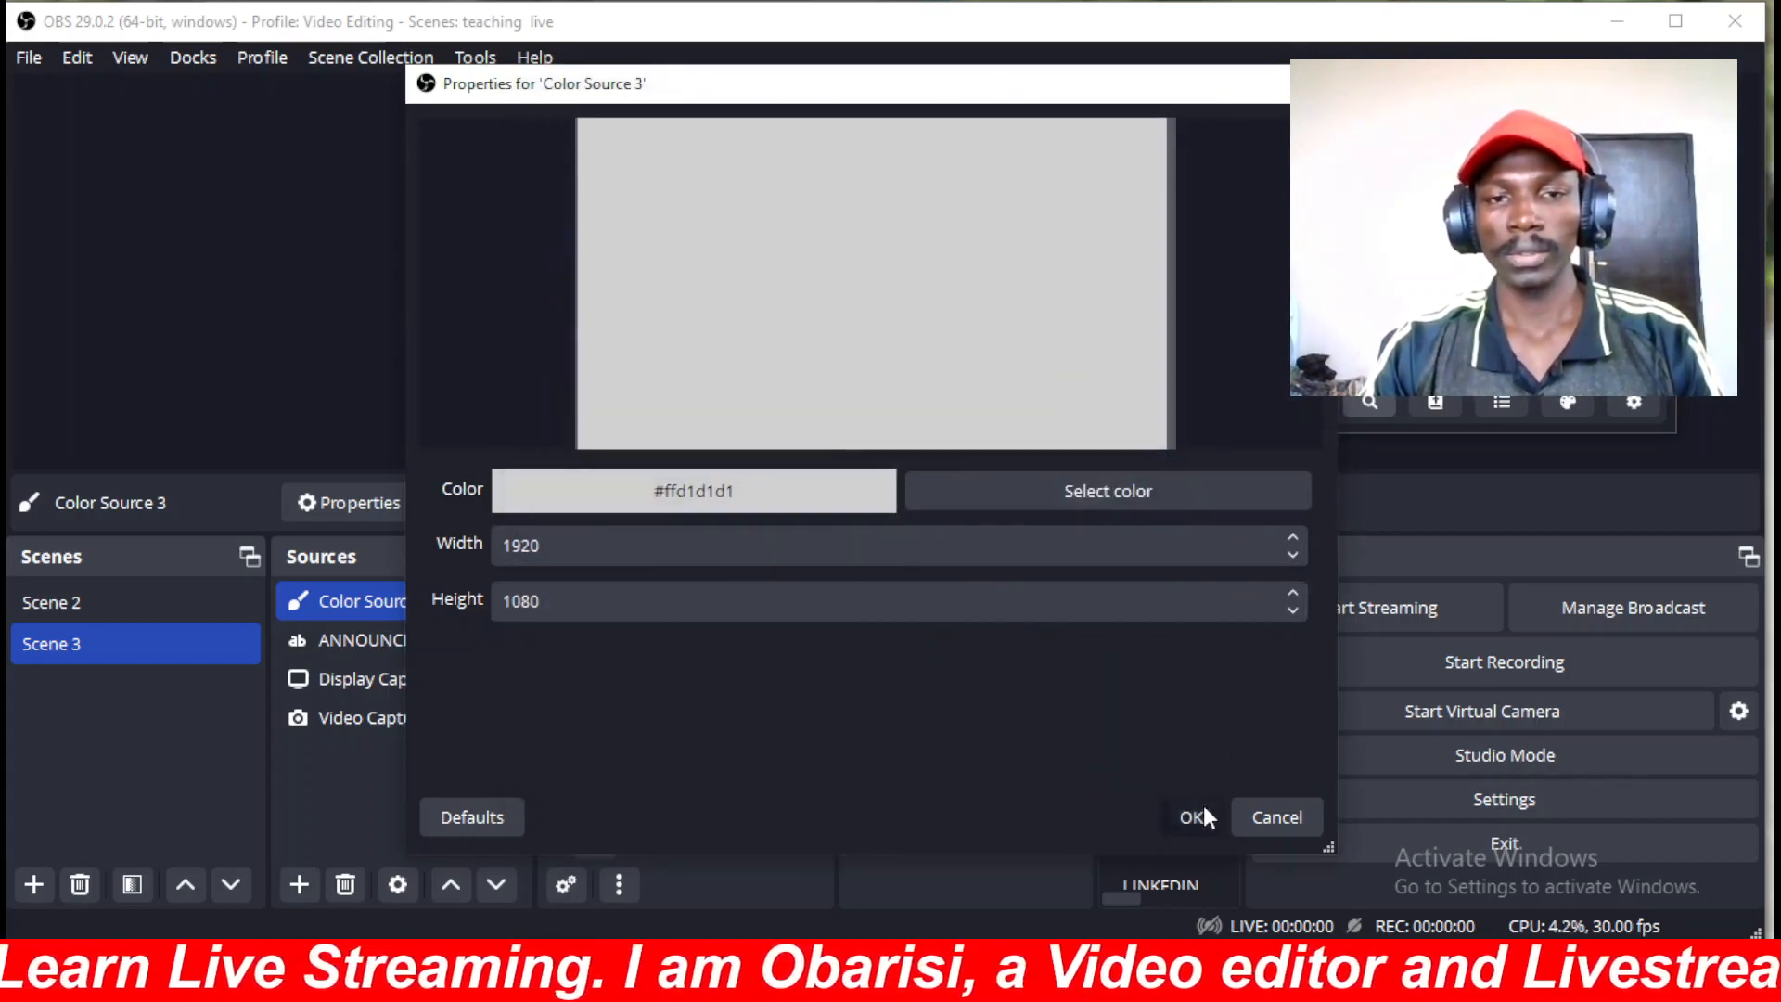